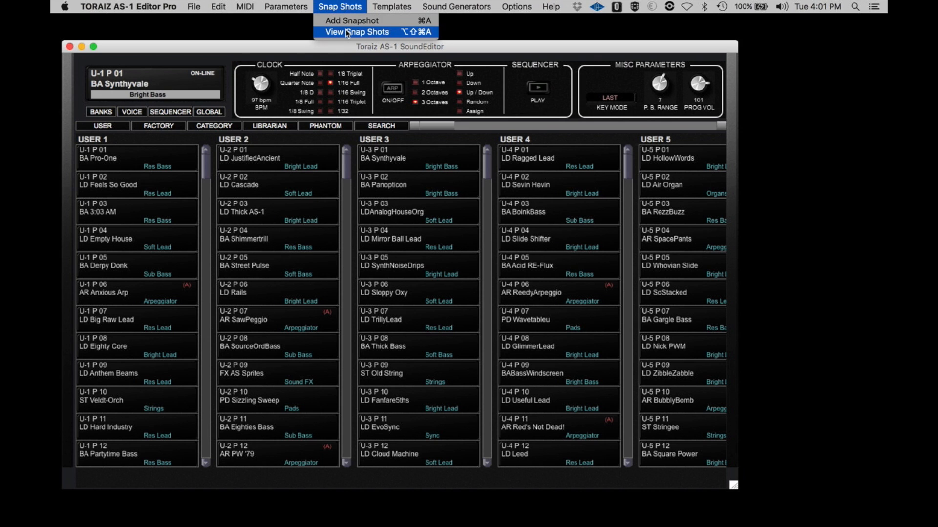
- Open the Snapshots window and arrange it and the SoundEditor window so that both can be seen
{"action": "left_click", "coordinate": [347, 32]}
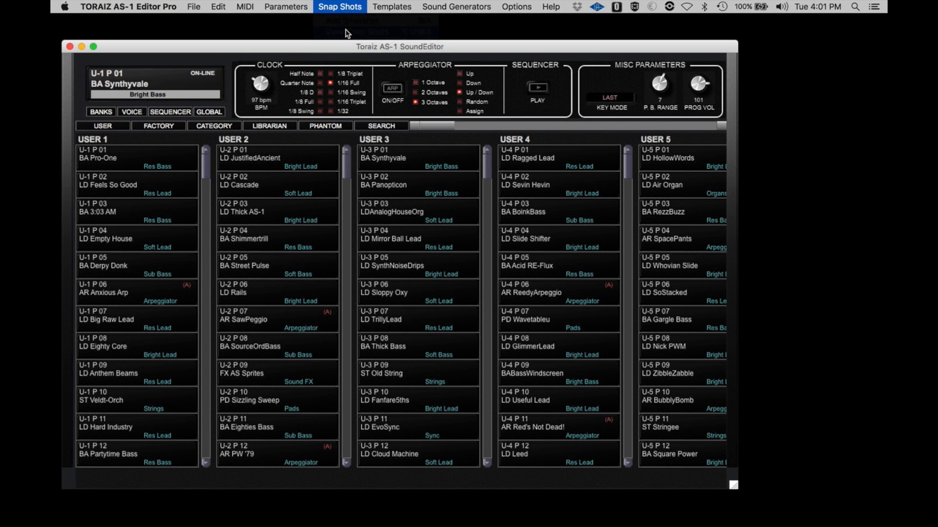
{"action": "left_click_drag", "start_coordinate": [507, 69], "coordinate": [802, 51]}
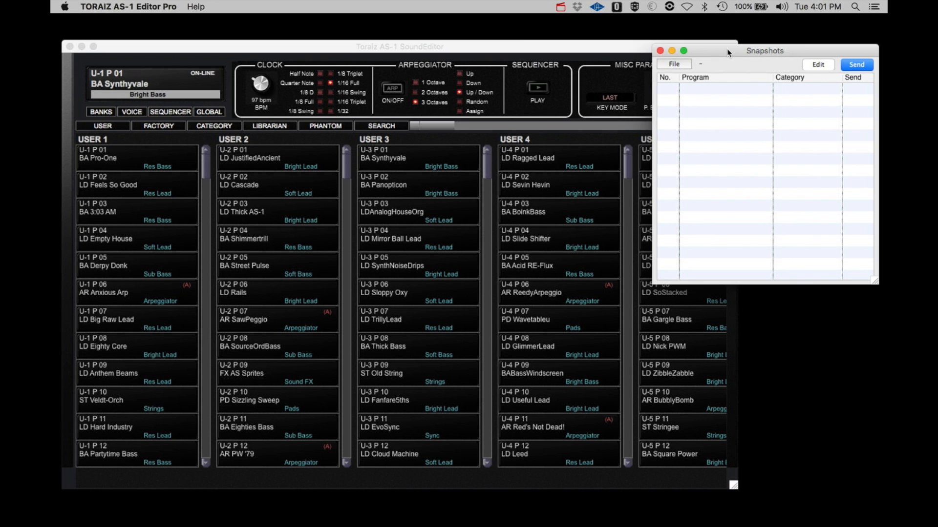
{"action": "left_click_drag", "start_coordinate": [727, 48], "coordinate": [728, 45]}
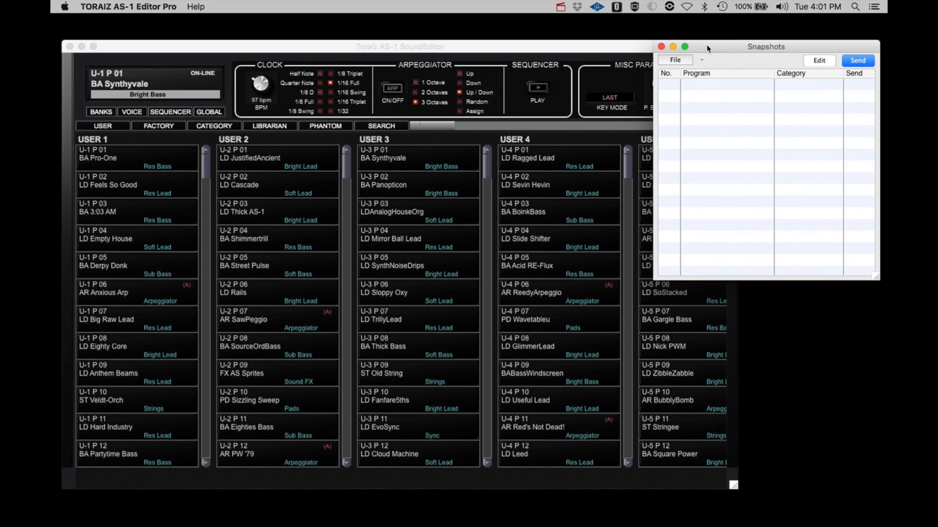
{"action": "left_click_drag", "start_coordinate": [595, 50], "coordinate": [597, 113]}
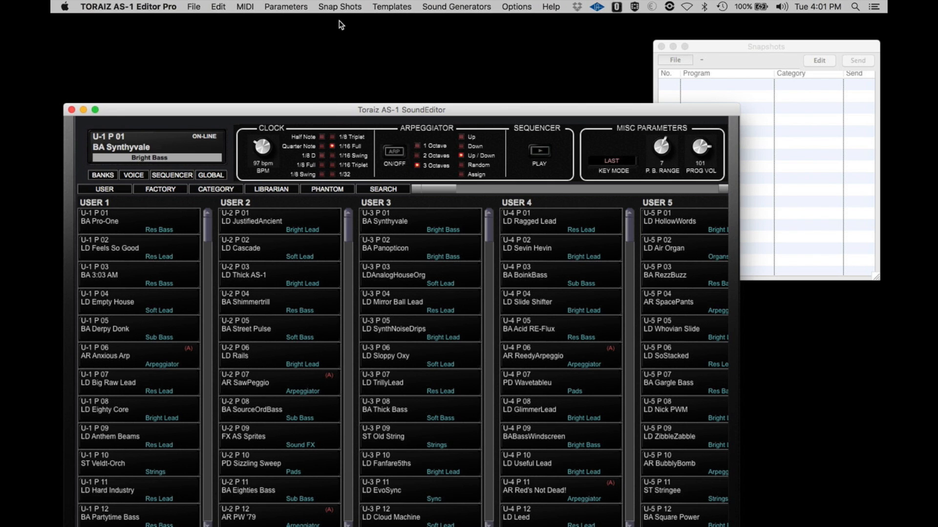
- Add snapshots of the current BA Synthyvale program and of the User 1 programs BA 3:03 AM and LD Eighty Core
{"action": "left_click", "coordinate": [339, 7]}
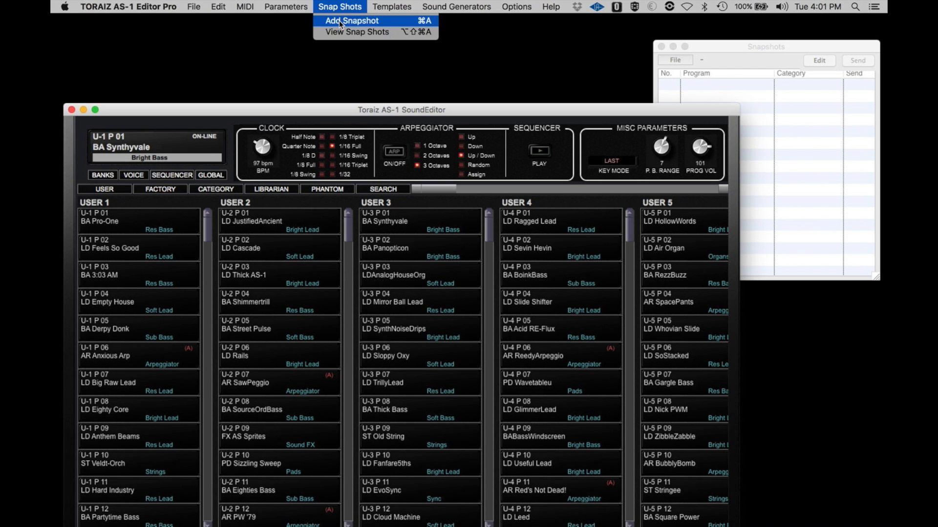
{"action": "left_click", "coordinate": [339, 20]}
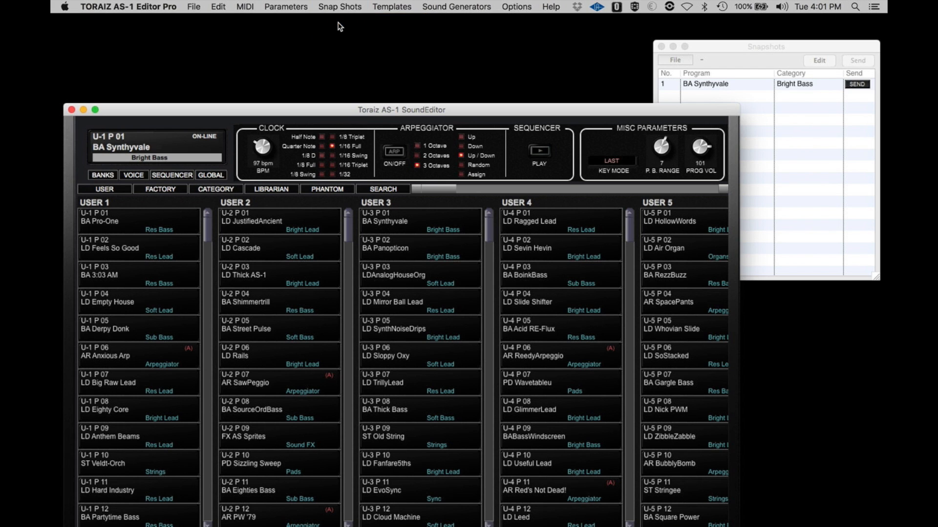
{"action": "left_click", "coordinate": [160, 275]}
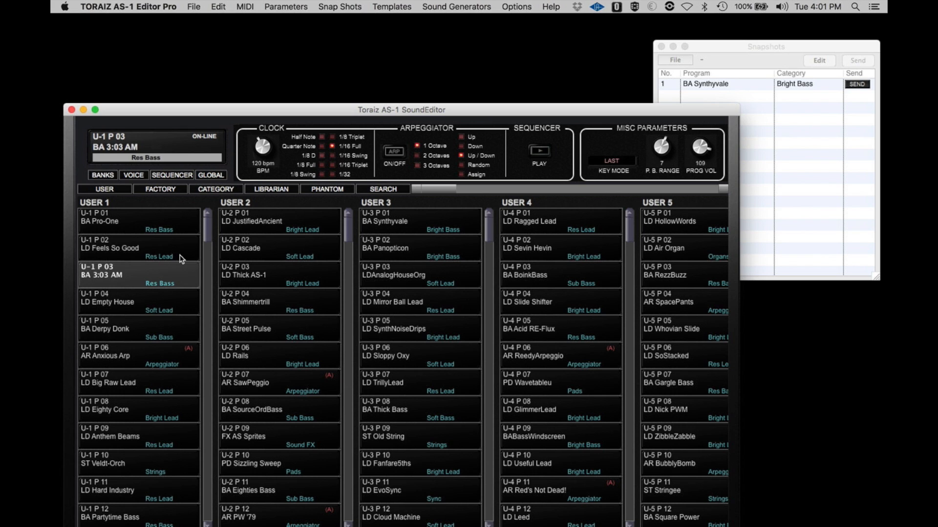
{"action": "key", "text": "space"}
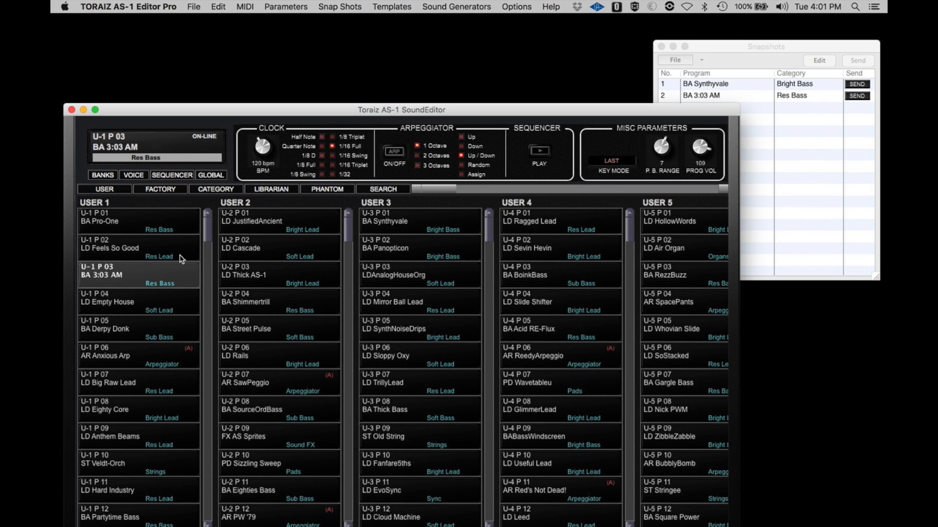
{"action": "left_click", "coordinate": [151, 397]}
{"action": "key", "text": "space"}
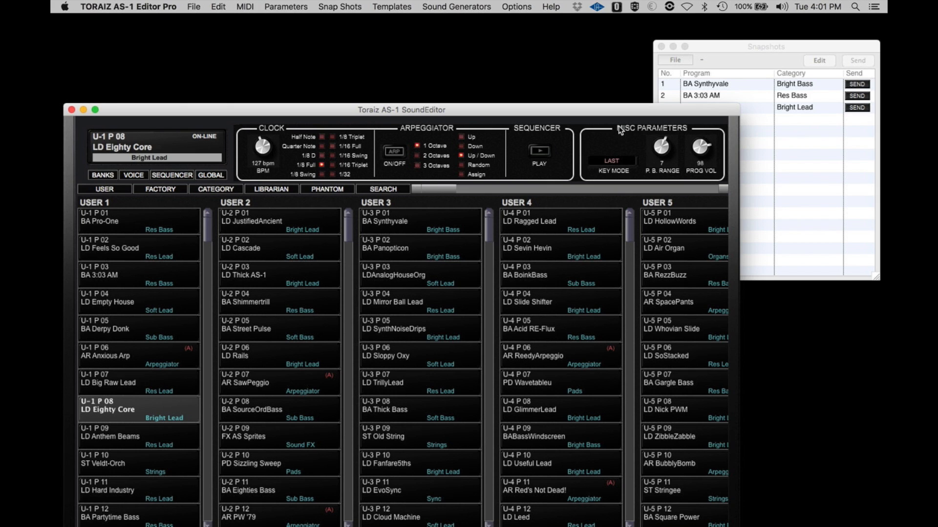
- Send the BA Synthyvale snapshot to the synth, and recall the LD Eighty Core snapshot in the editor for editing
{"action": "left_click", "coordinate": [855, 86]}
{"action": "left_click", "coordinate": [855, 86]}
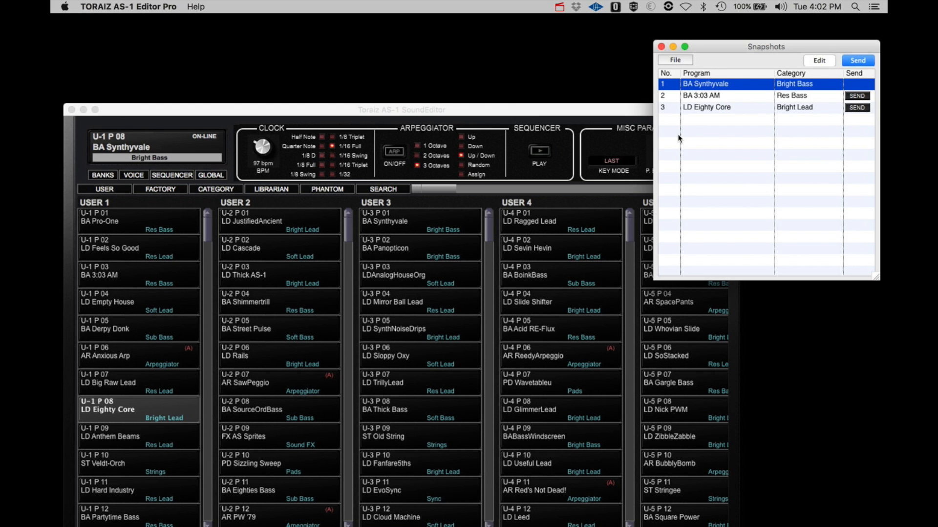
{"action": "left_click", "coordinate": [709, 109]}
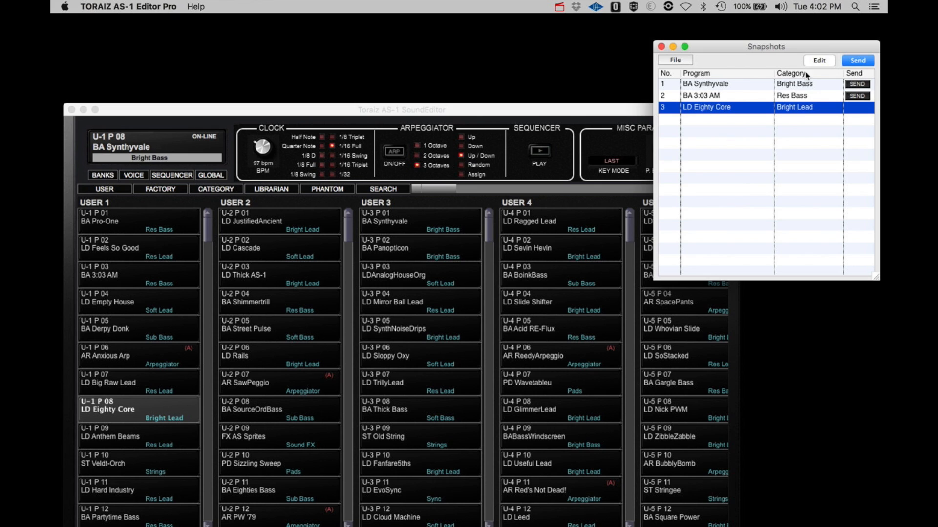
{"action": "left_click", "coordinate": [819, 61]}
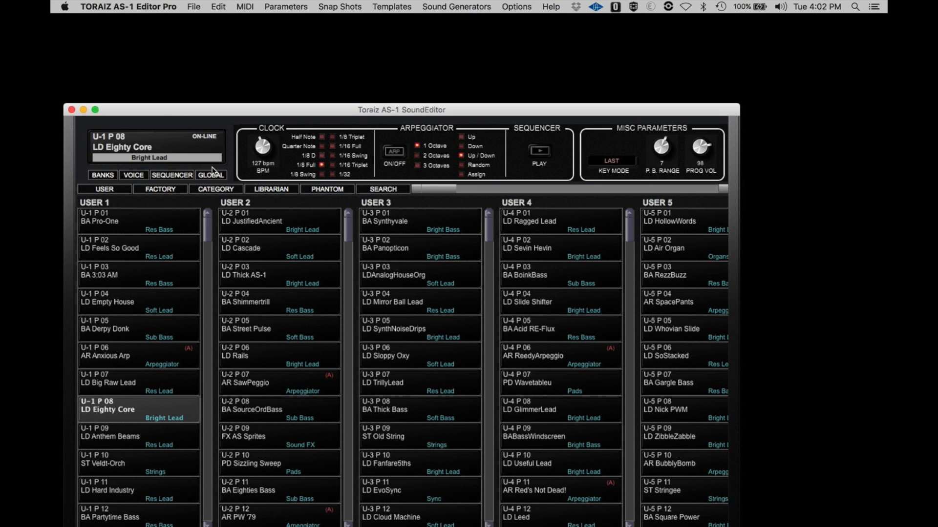
- Show the Snapshots window again and open its file options
{"action": "left_click", "coordinate": [330, 8]}
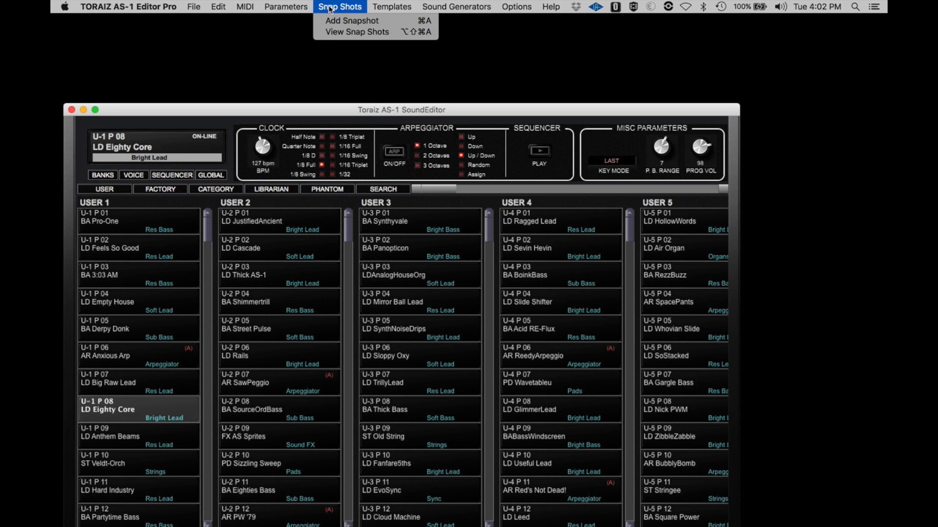
{"action": "left_click", "coordinate": [331, 32]}
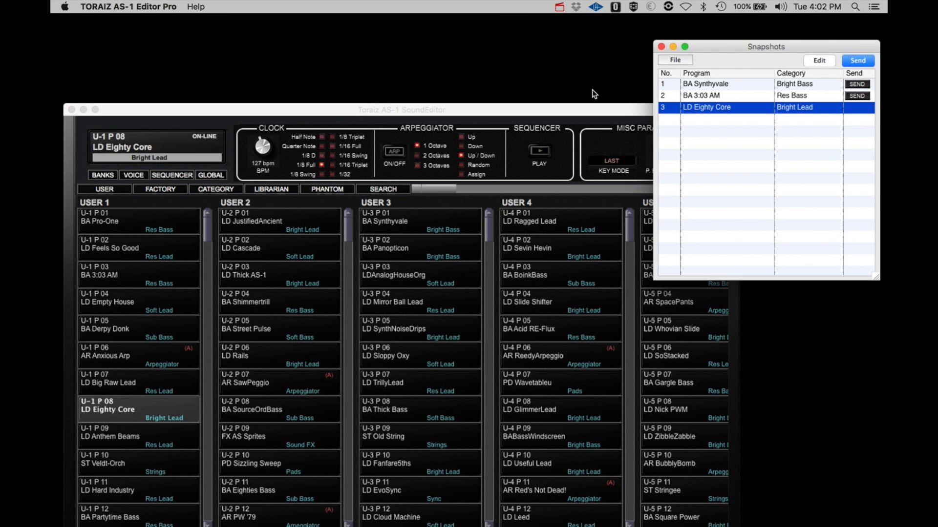
{"action": "left_click", "coordinate": [670, 61]}
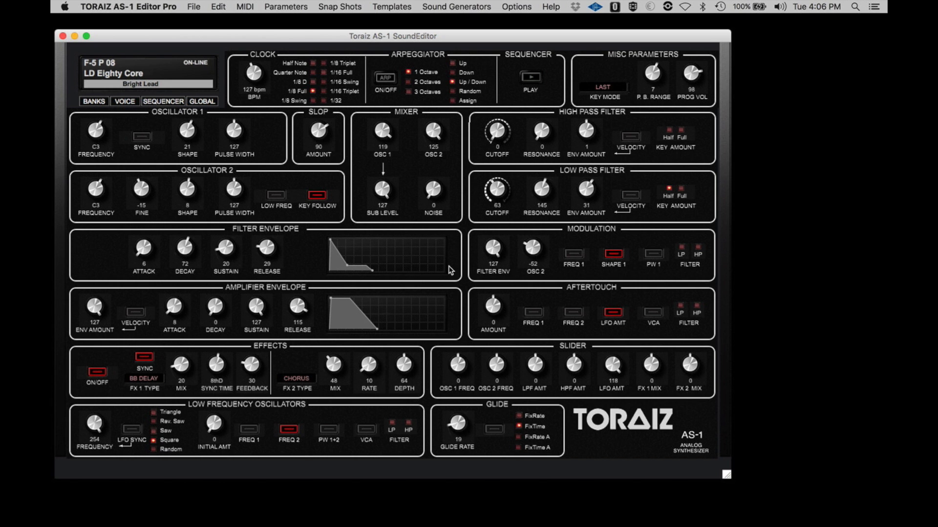
- Show the program banks, open the Program Bank Manager from the librarian and move its window slightly higher
{"action": "left_click", "coordinate": [90, 103]}
{"action": "left_click", "coordinate": [258, 116]}
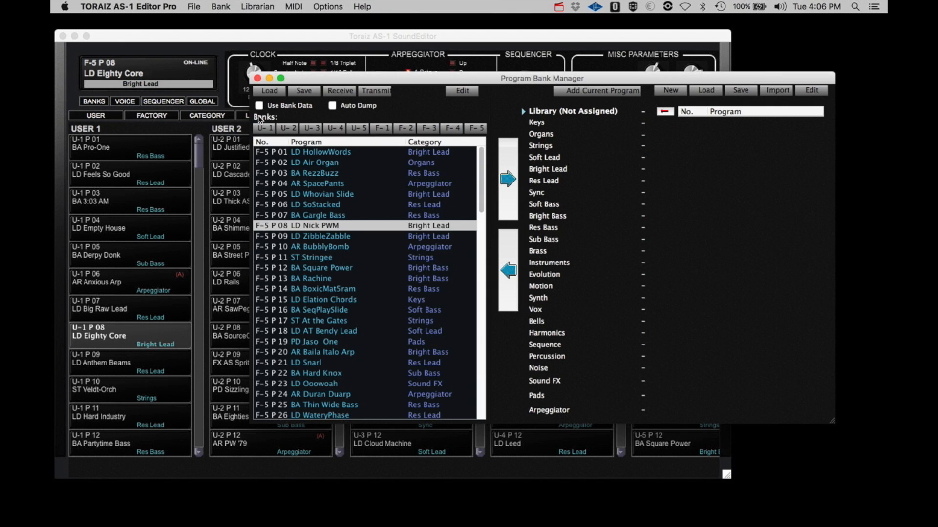
{"action": "mouse_move", "coordinate": [431, 74]}
{"action": "left_mouse_down"}
{"action": "mouse_move", "coordinate": [413, 57]}
{"action": "mouse_move", "coordinate": [430, 56]}
{"action": "left_mouse_up"}
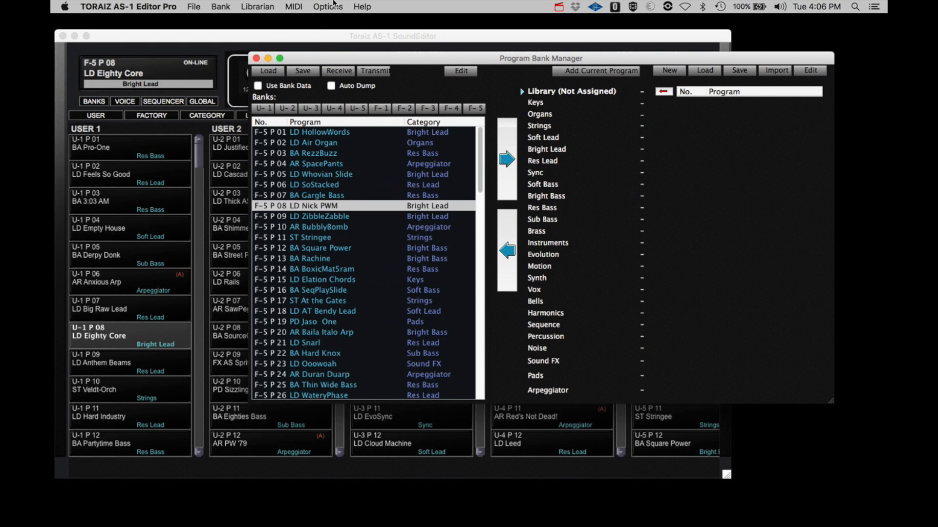
- View the program lists of user banks U-1 and U-2 and factory banks F-1 and F-2
{"action": "left_click", "coordinate": [265, 109]}
{"action": "left_click", "coordinate": [290, 109]}
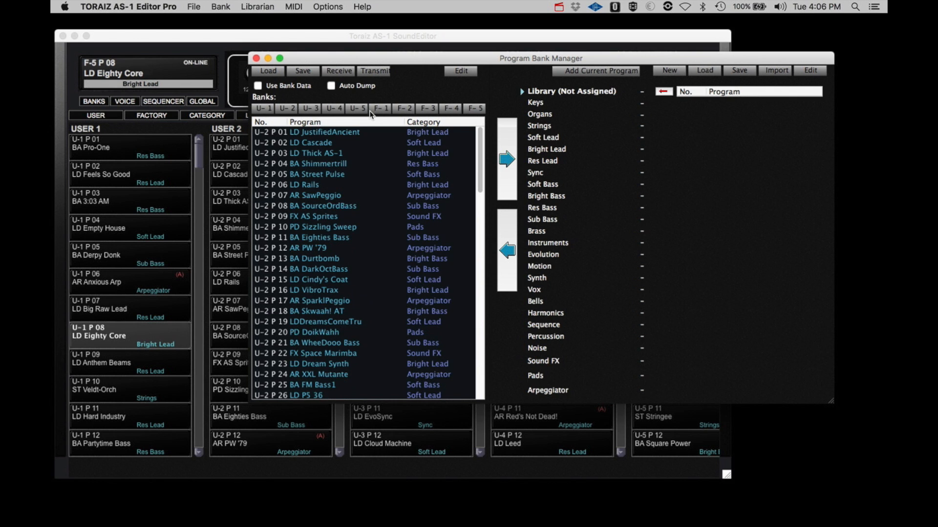
{"action": "left_click", "coordinate": [381, 110]}
{"action": "left_click", "coordinate": [408, 108]}
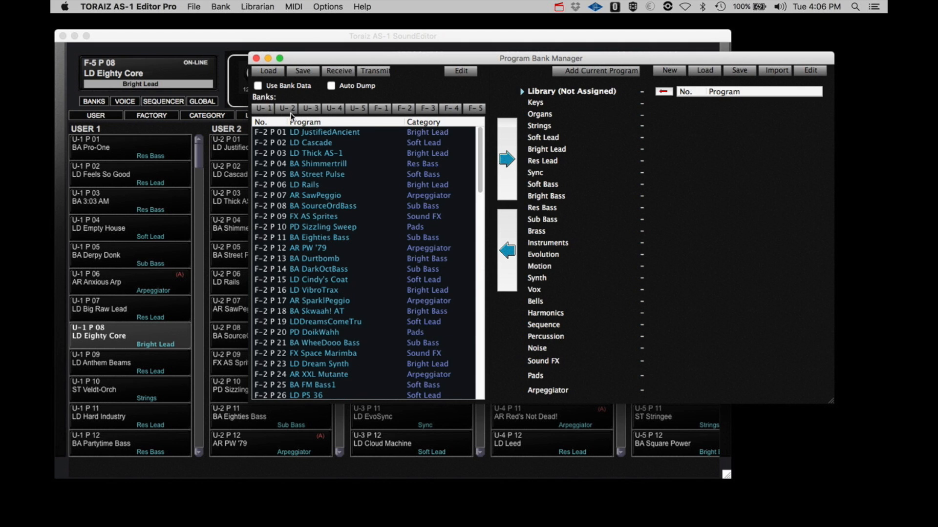
- Select bank U-1 and receive its programs from the synth
{"action": "left_click", "coordinate": [265, 109]}
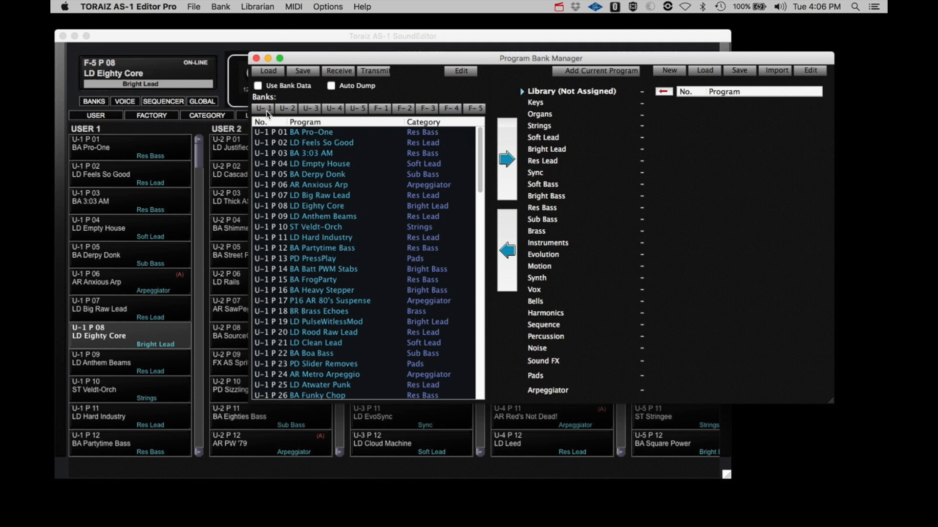
{"action": "left_click", "coordinate": [333, 72]}
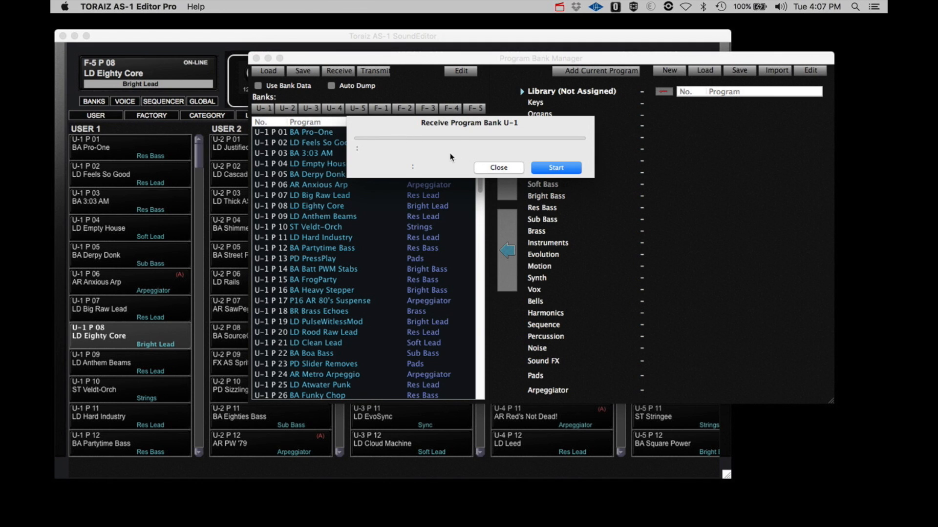
{"action": "left_click", "coordinate": [541, 167]}
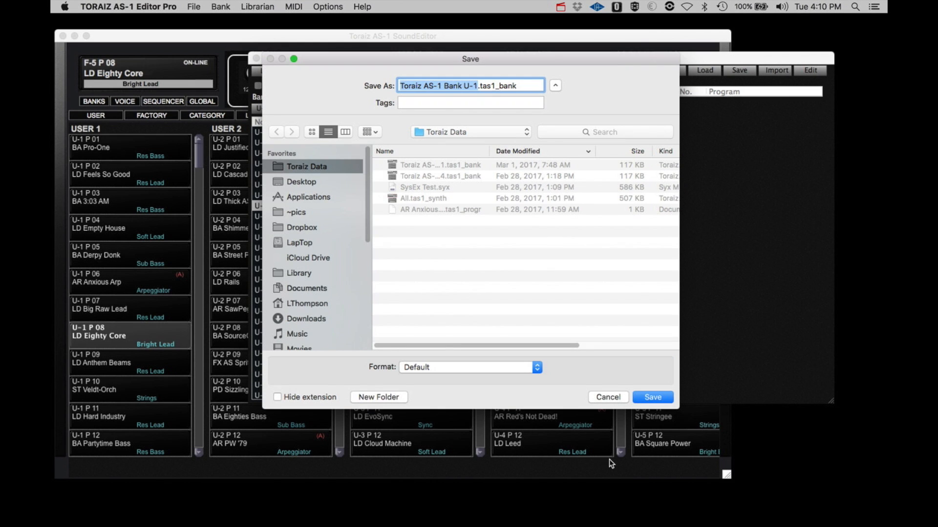
- Save the U-1 bank as Toraiz AS-1 Bank U-1.tas1_bank in the Toraiz Data folder with the Default format
{"action": "left_click", "coordinate": [612, 399]}
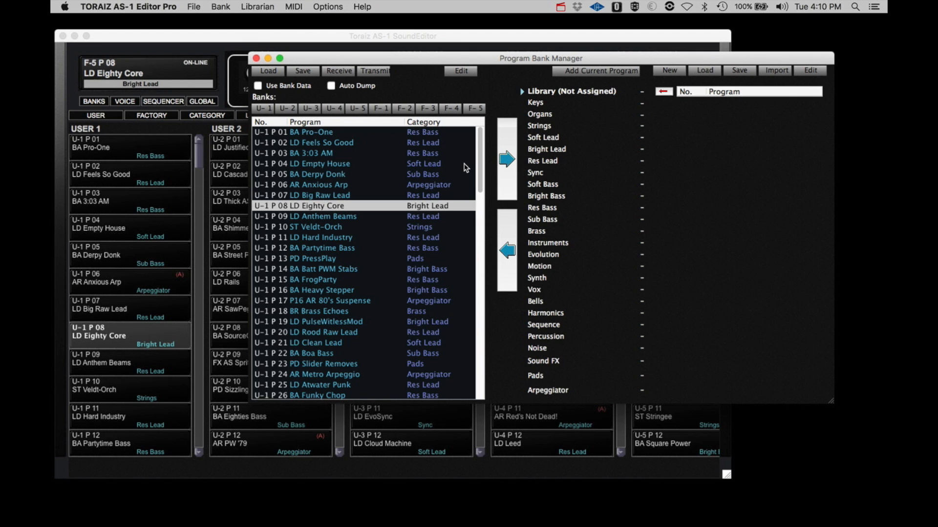
{"action": "left_click", "coordinate": [302, 72]}
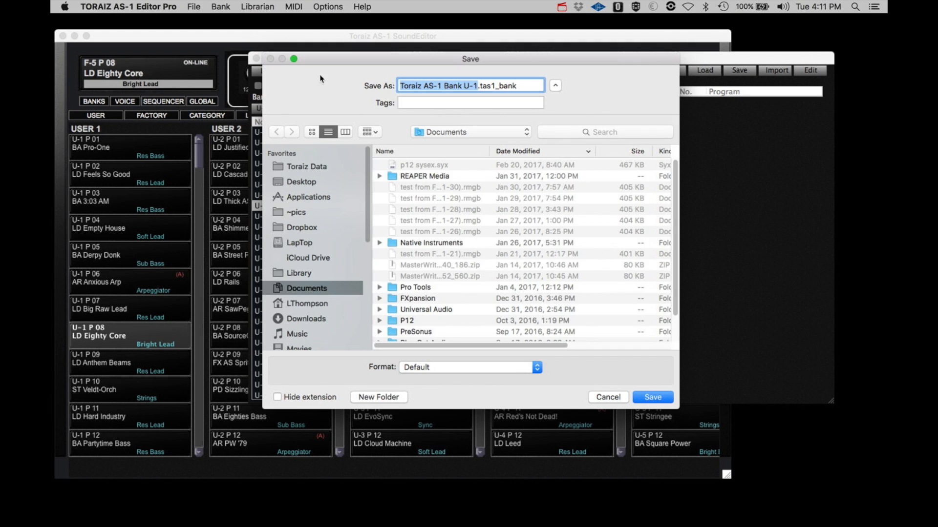
{"action": "left_click", "coordinate": [651, 397]}
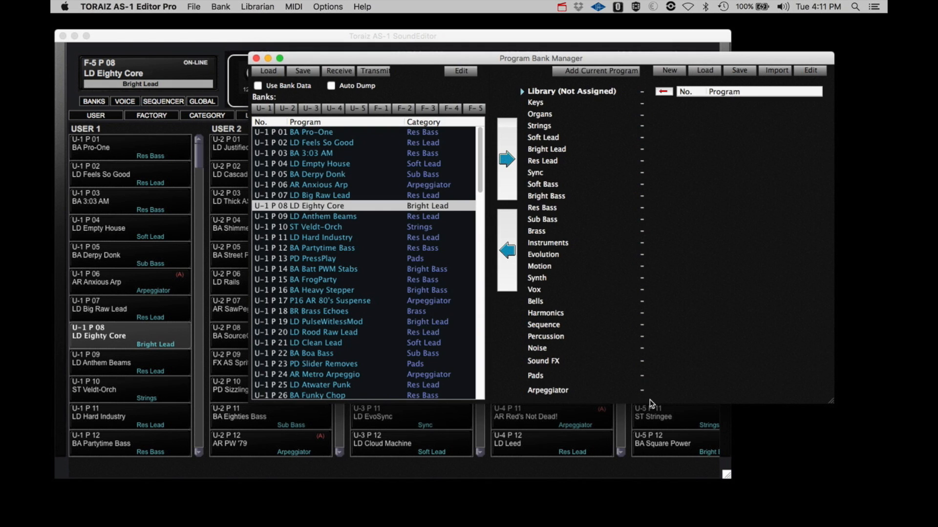
- Rename program U-1 P 01 to BA Pro-One 2, keeping its category as Res Bass
{"action": "left_click", "coordinate": [314, 132]}
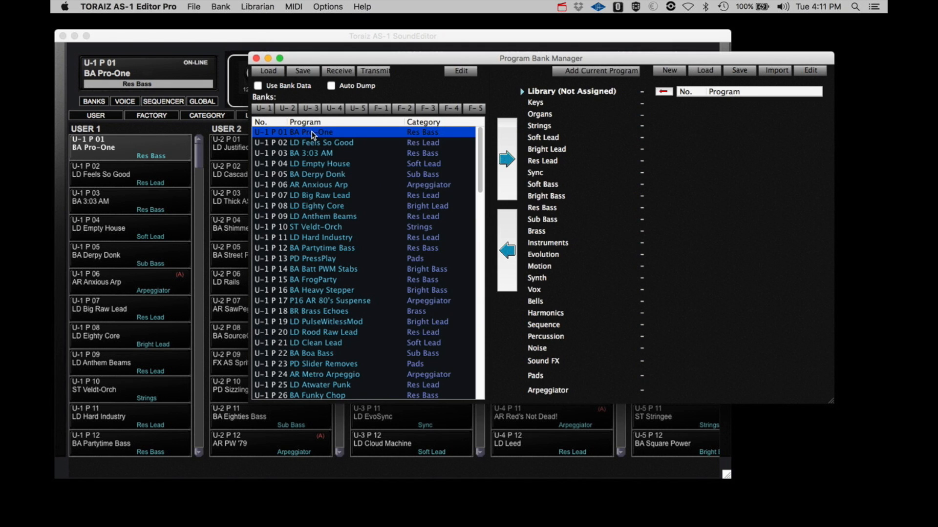
{"action": "double_click", "coordinate": [312, 133]}
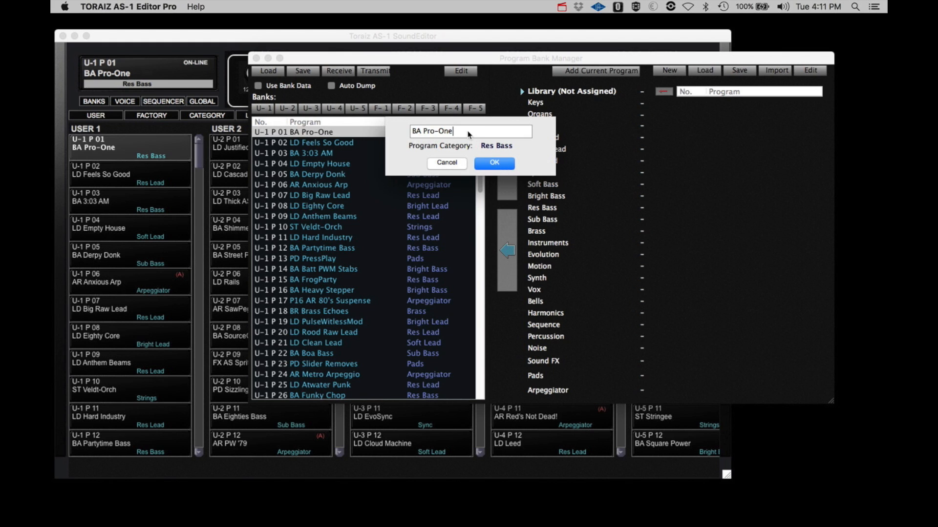
{"action": "type", "text": "2"}
{"action": "left_click", "coordinate": [495, 148]}
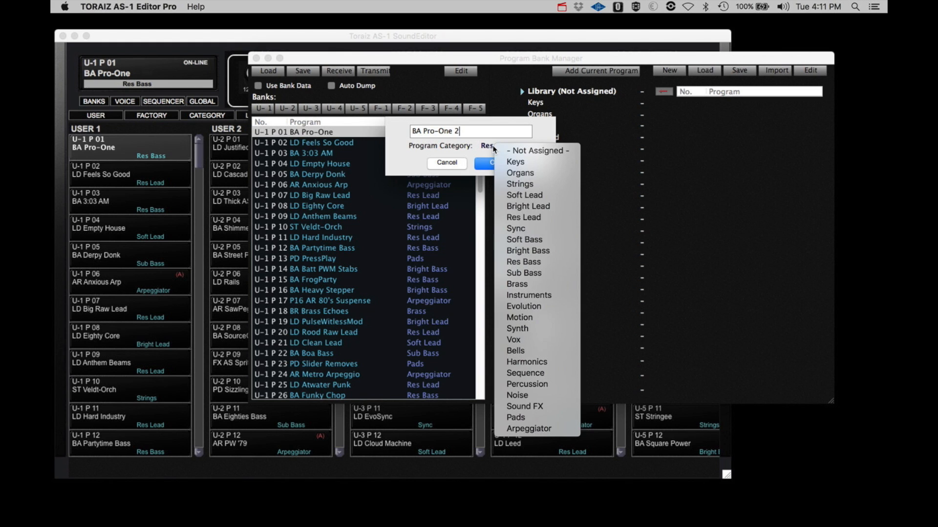
{"action": "left_click", "coordinate": [462, 149]}
{"action": "left_click", "coordinate": [491, 163]}
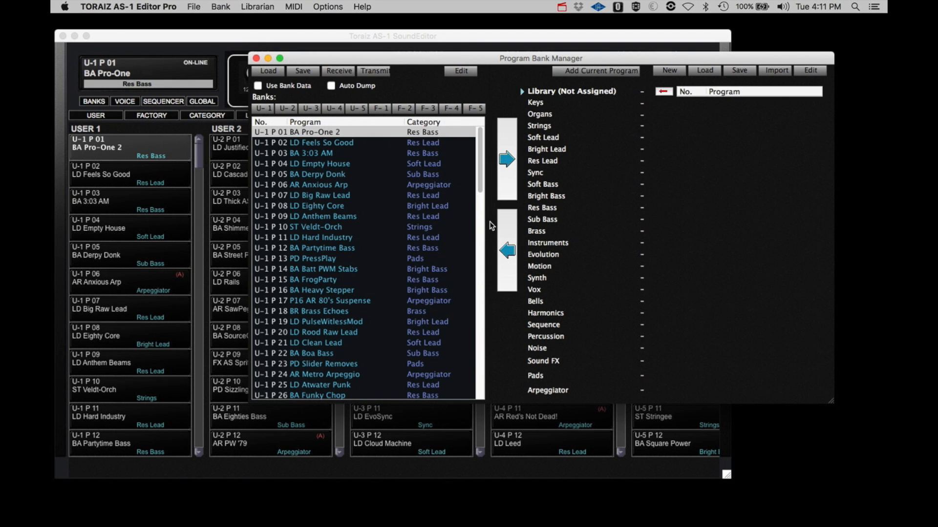
- Transmit bank U-1 to the synth, accepting the replacement of User Bank 1 programs 01 to 99
{"action": "left_click", "coordinate": [374, 71]}
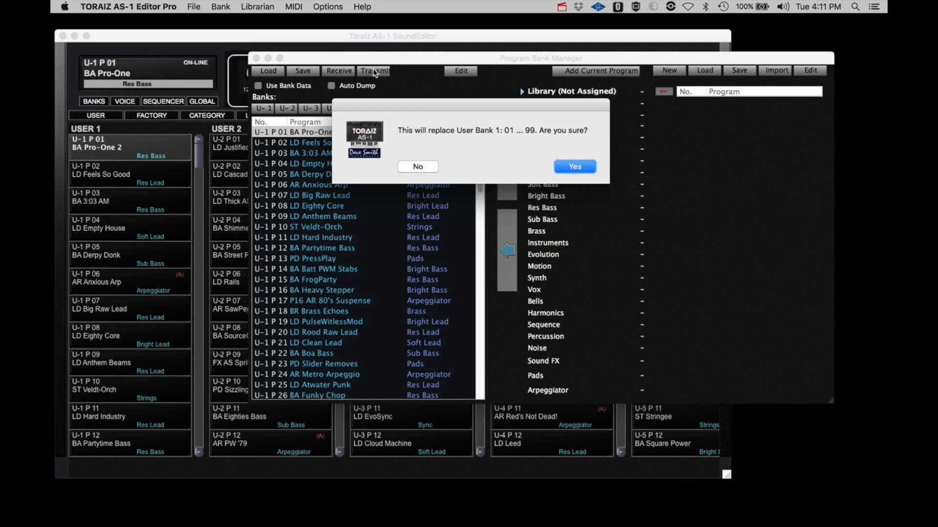
{"action": "left_click", "coordinate": [575, 167]}
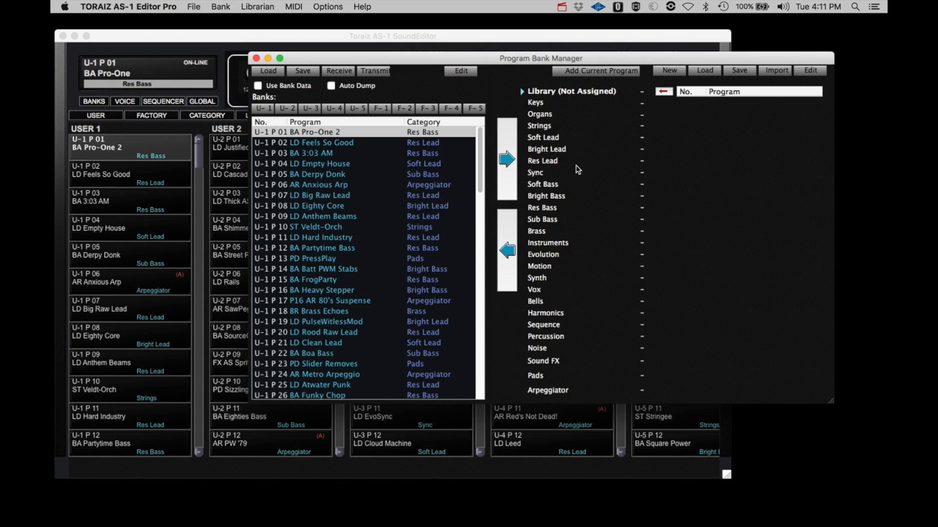
{"action": "left_click", "coordinate": [577, 168]}
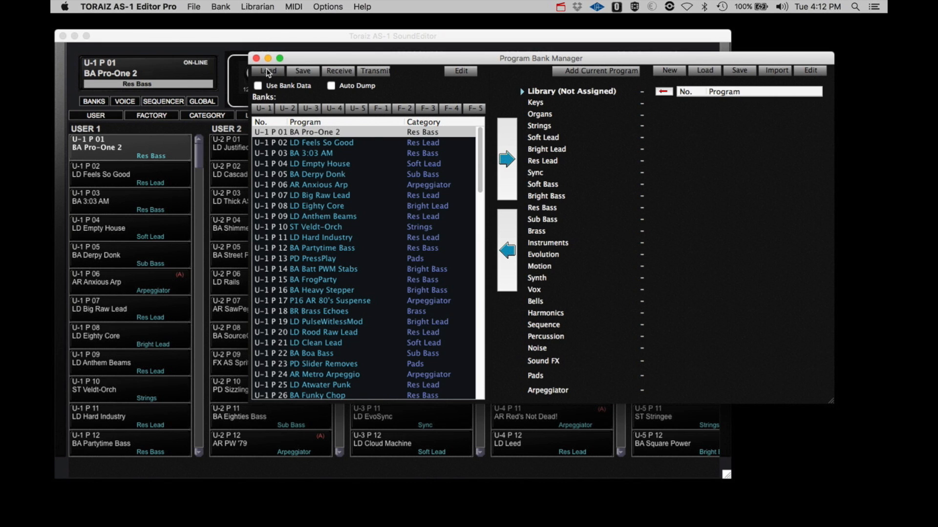
- Load the most recently saved .tas1_bank file from the Toraiz Data folder into bank U-1
{"action": "left_click", "coordinate": [266, 70]}
{"action": "left_click", "coordinate": [322, 135]}
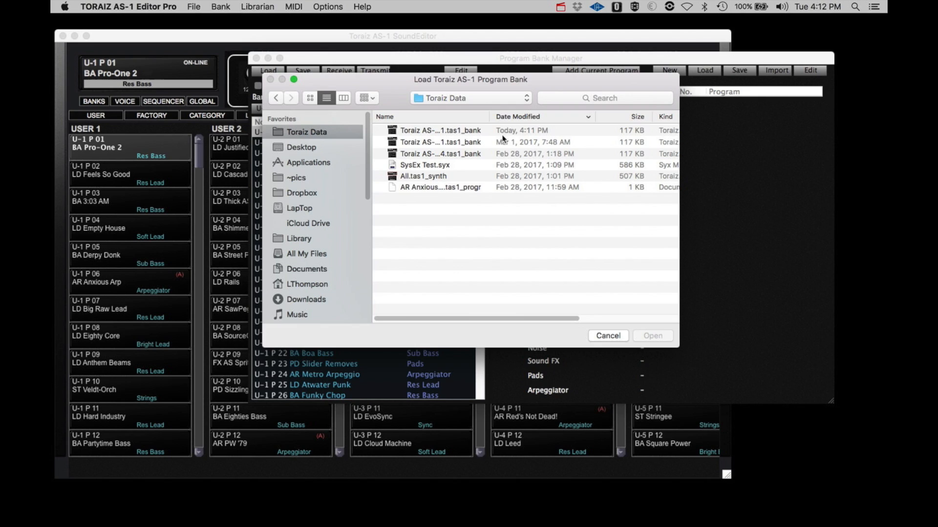
{"action": "left_click", "coordinate": [460, 130]}
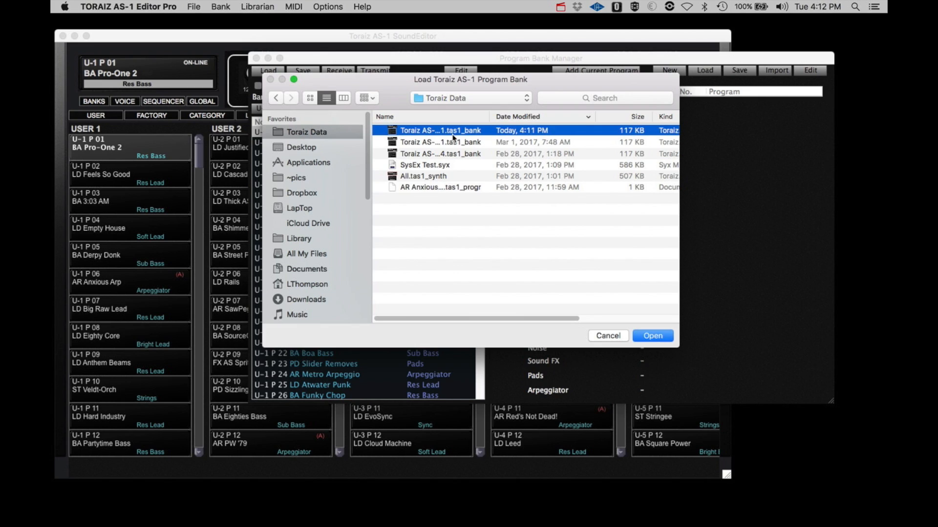
{"action": "left_click", "coordinate": [653, 336]}
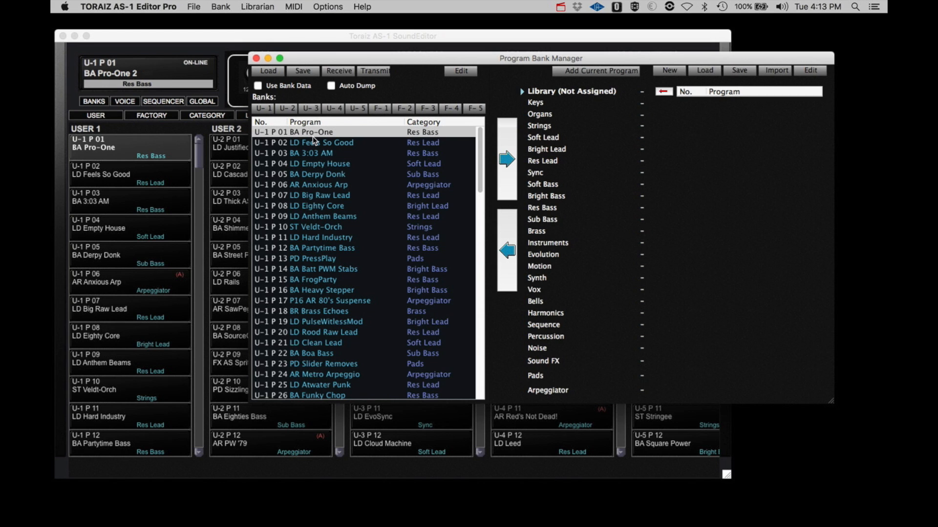
- Transmit the reloaded U-1 bank to the synth and confirm the transfer
{"action": "left_click", "coordinate": [369, 70]}
{"action": "left_click", "coordinate": [570, 164]}
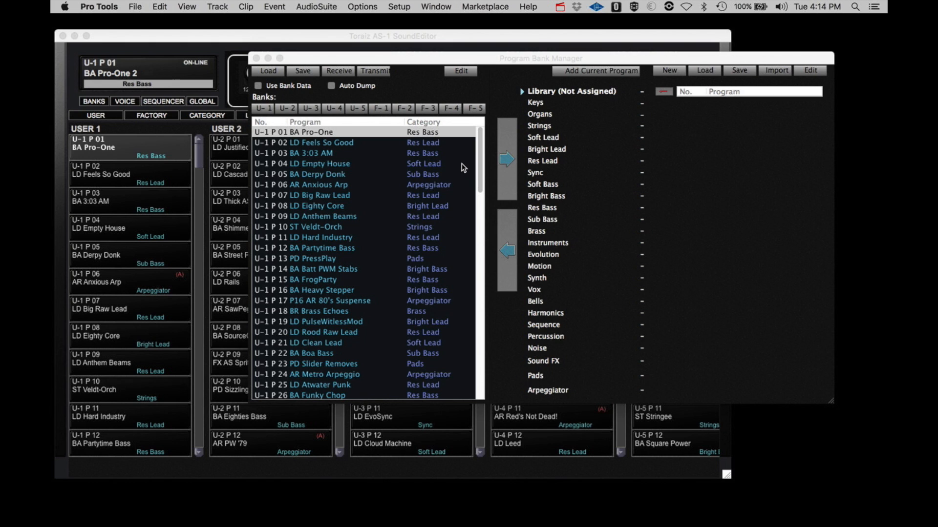
{"action": "left_click", "coordinate": [463, 168]}
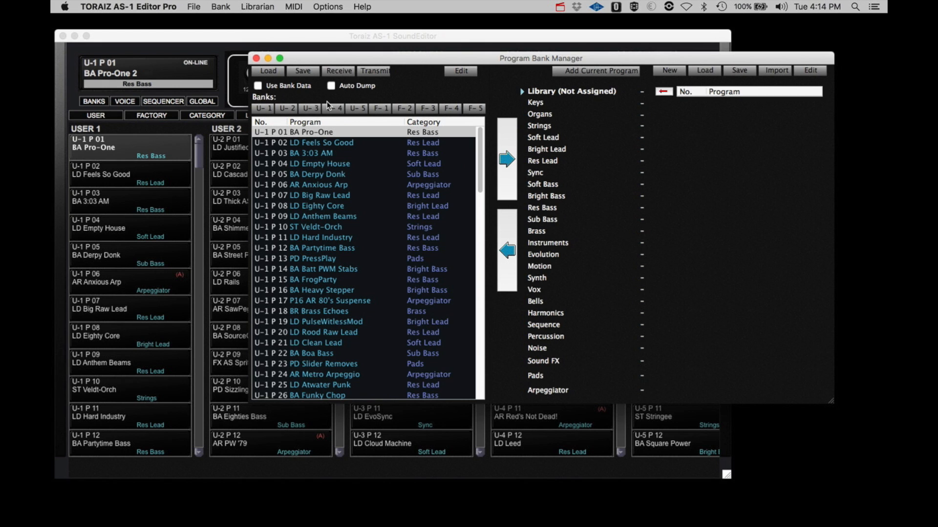
- Call up U-1 programs 02, 03, 06, 09 and 01 one after another on the synth
{"action": "left_click", "coordinate": [315, 142]}
{"action": "left_click", "coordinate": [313, 155]}
{"action": "left_click", "coordinate": [312, 184]}
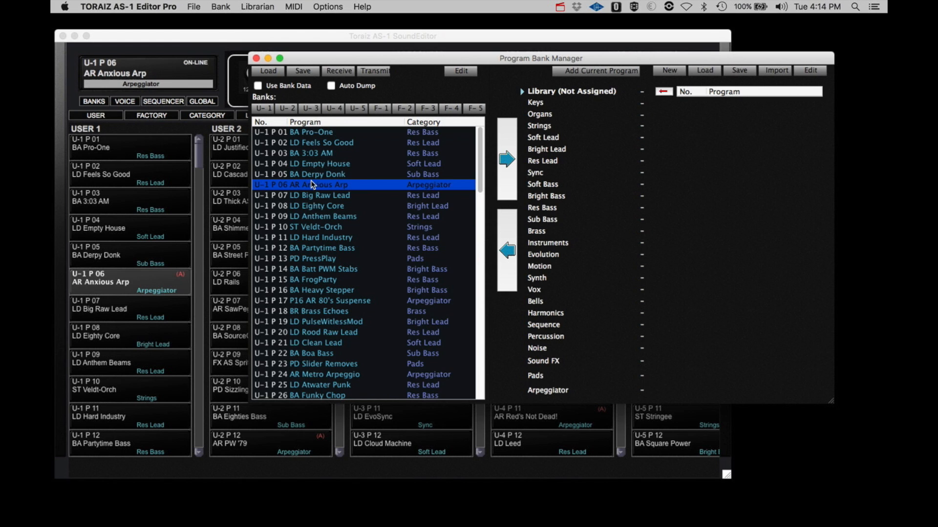
{"action": "left_click", "coordinate": [313, 215]}
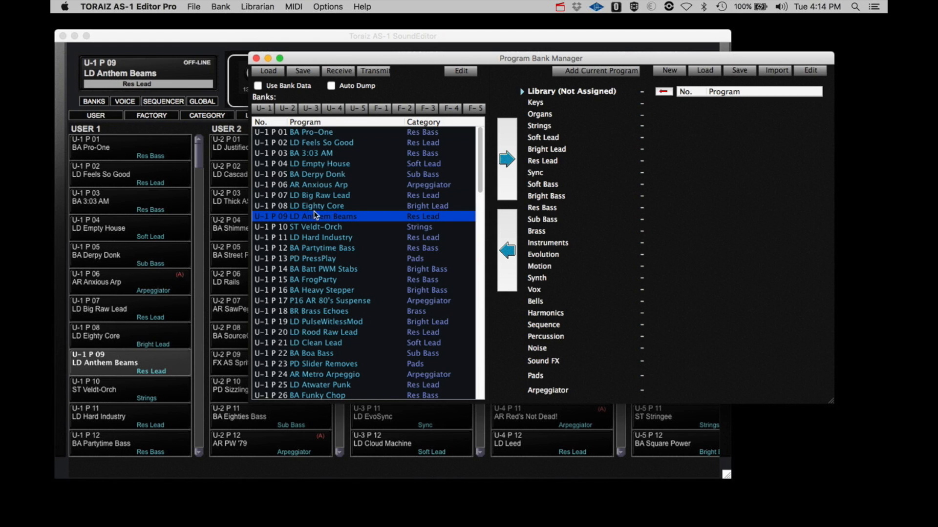
{"action": "left_click", "coordinate": [304, 135]}
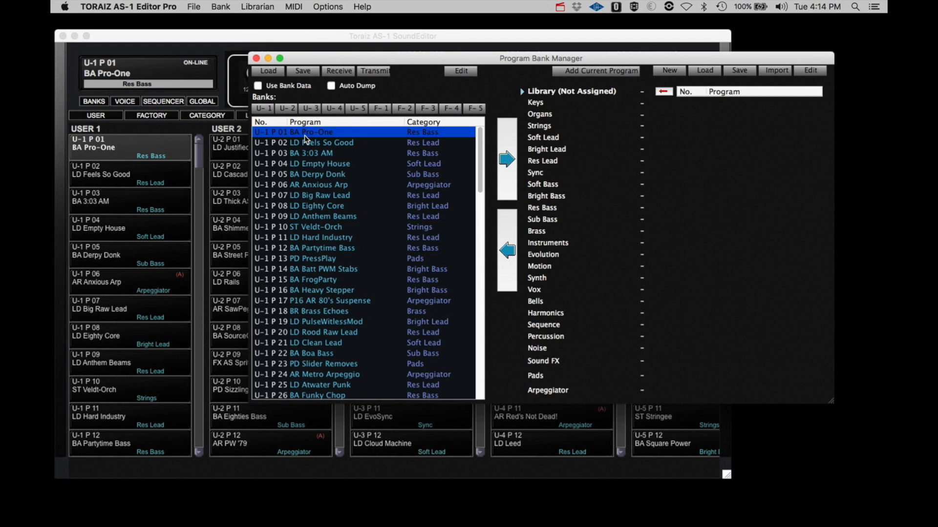
- Enable Use Bank Data and call up U-1 programs 02, 04, 07, 08 and 01 from the stored bank
{"action": "left_click", "coordinate": [259, 88]}
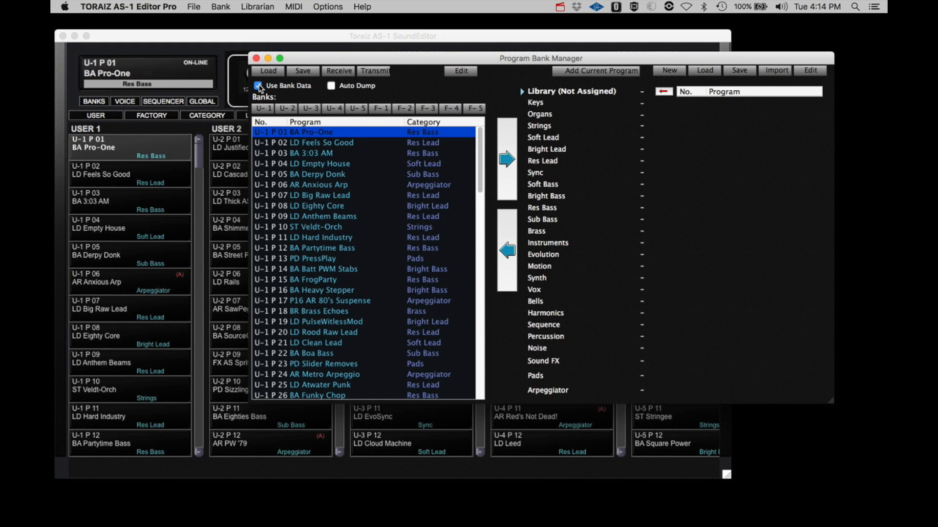
{"action": "left_click", "coordinate": [305, 143]}
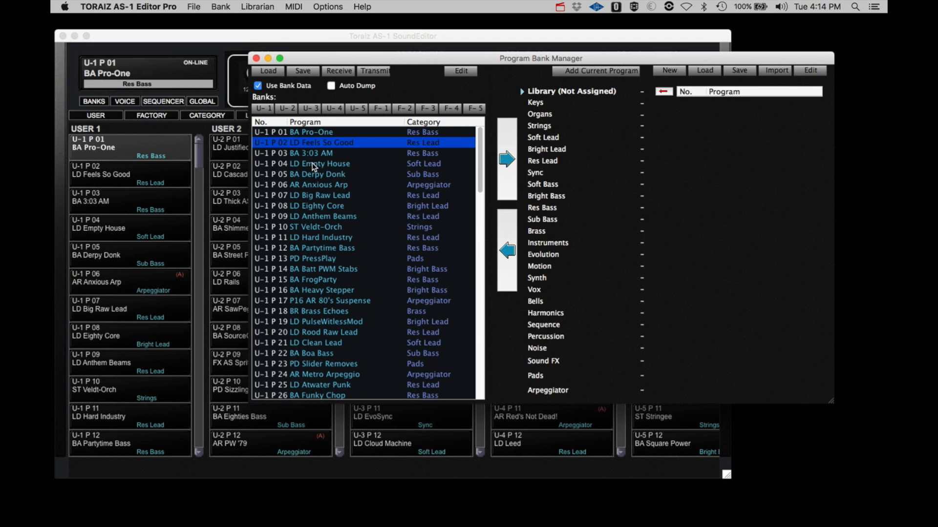
{"action": "left_click", "coordinate": [314, 165]}
{"action": "left_click", "coordinate": [320, 194]}
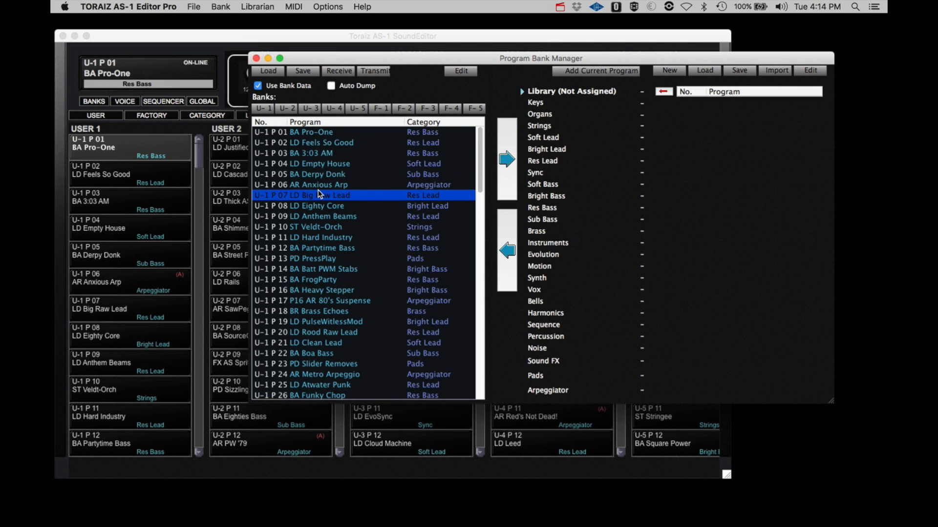
{"action": "left_click", "coordinate": [318, 207]}
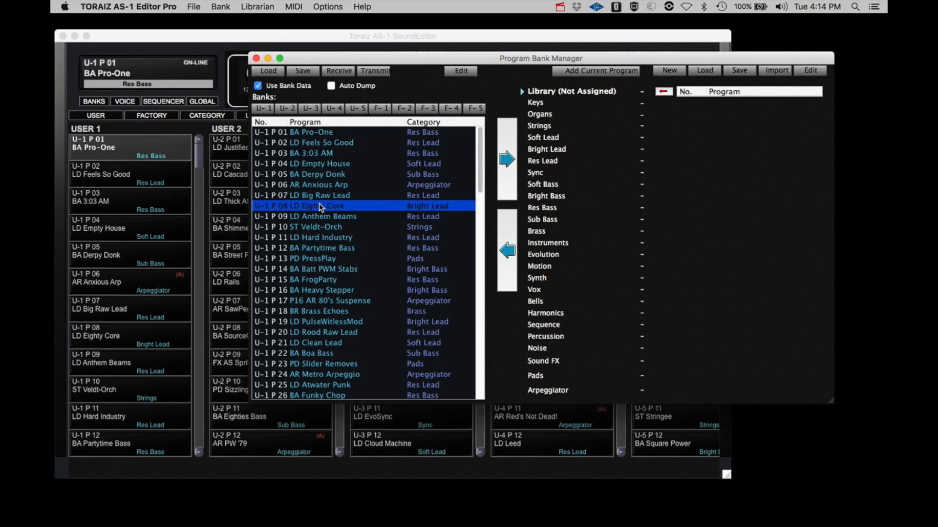
{"action": "left_click", "coordinate": [318, 198]}
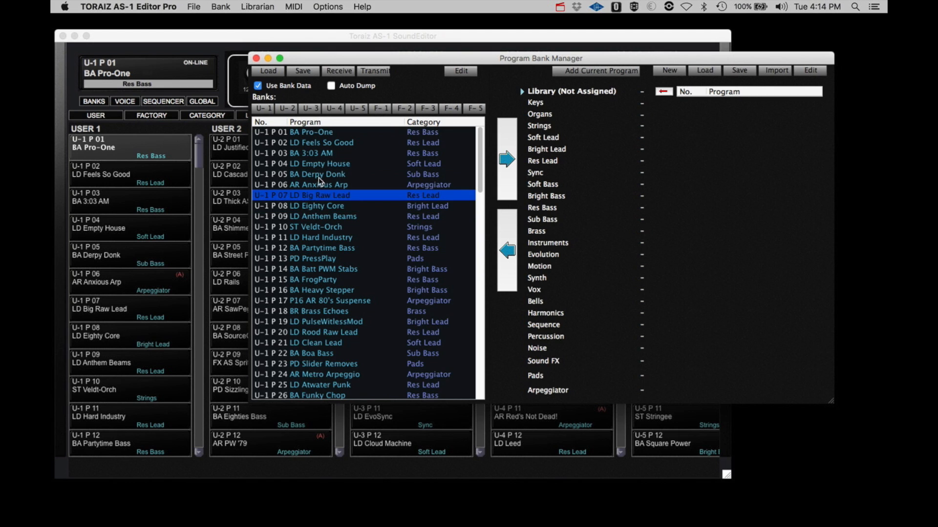
{"action": "left_click", "coordinate": [314, 134]}
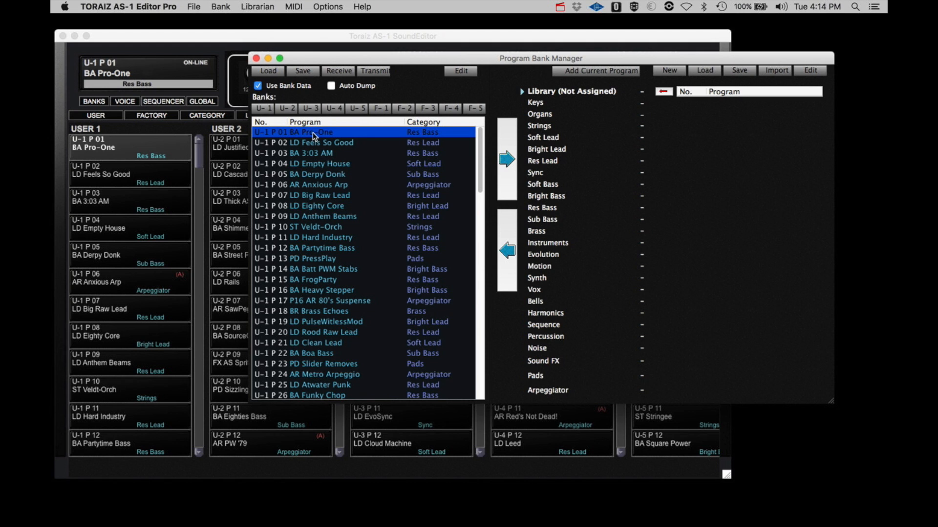
- Examine the name and category options of program U-1 P 01 and close them without making changes
{"action": "double_click", "coordinate": [312, 133]}
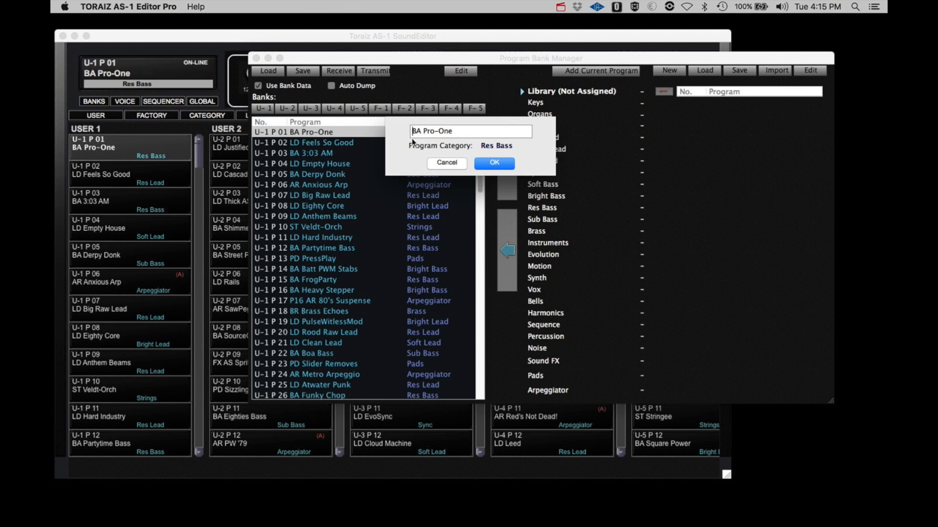
{"action": "left_click", "coordinate": [493, 145]}
{"action": "left_click", "coordinate": [439, 167]}
{"action": "left_click", "coordinate": [440, 166]}
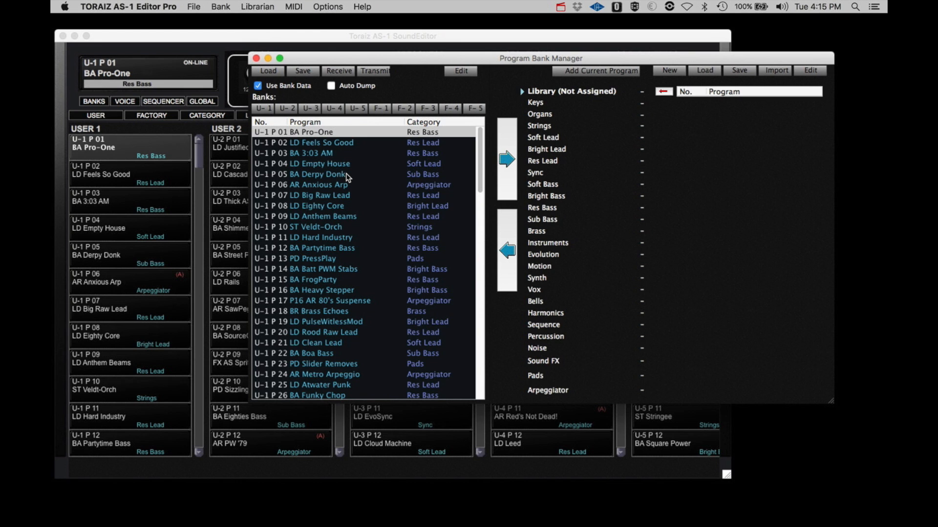
- Look through the sound editor's program editing commands and return to the Program Bank Manager
{"action": "left_click", "coordinate": [463, 71]}
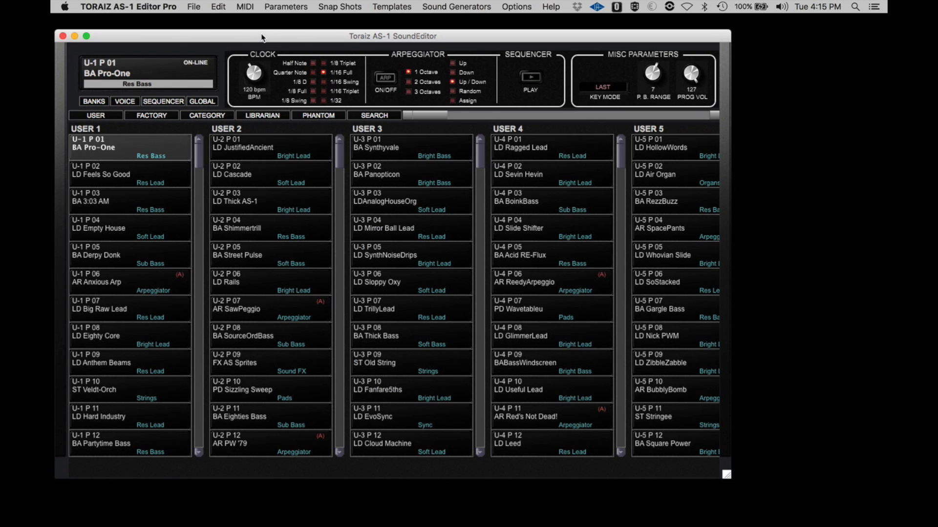
{"action": "left_click", "coordinate": [218, 6]}
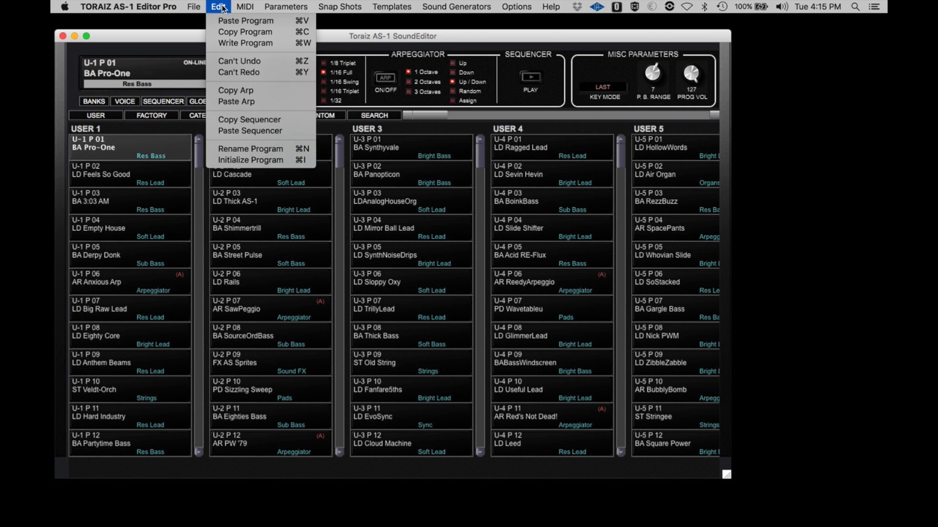
{"action": "left_click", "coordinate": [347, 130]}
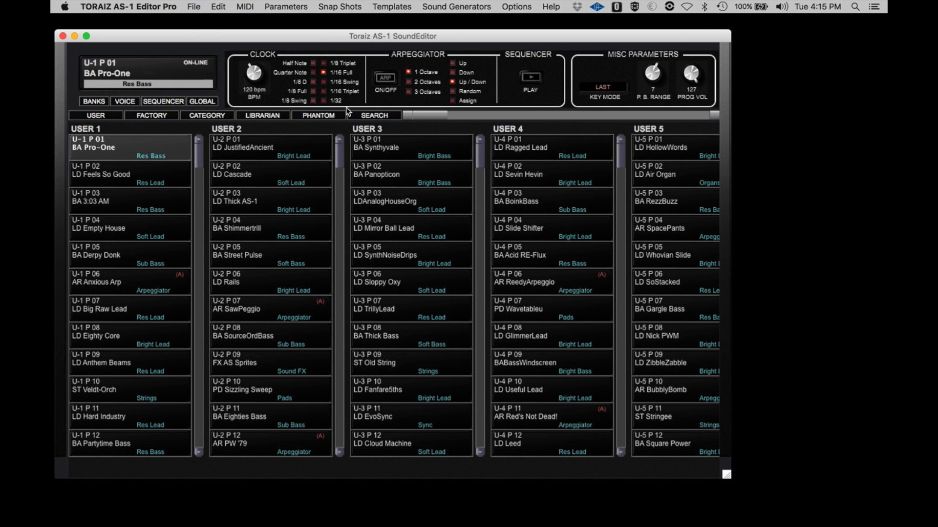
{"action": "left_click", "coordinate": [264, 117]}
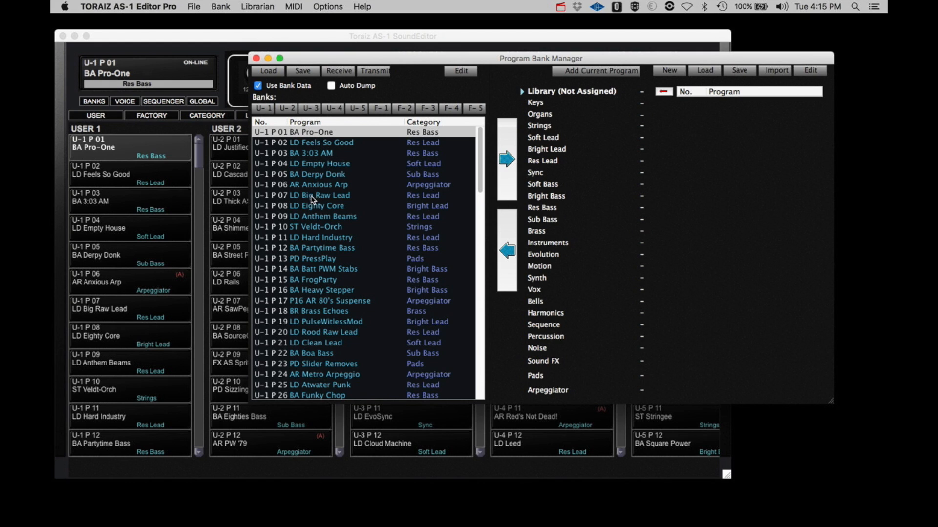
- Try single-program selection in bank U-1 and select the continuous range of programs 01 to 07
{"action": "left_click", "coordinate": [310, 142]}
{"action": "left_click", "coordinate": [309, 163]}
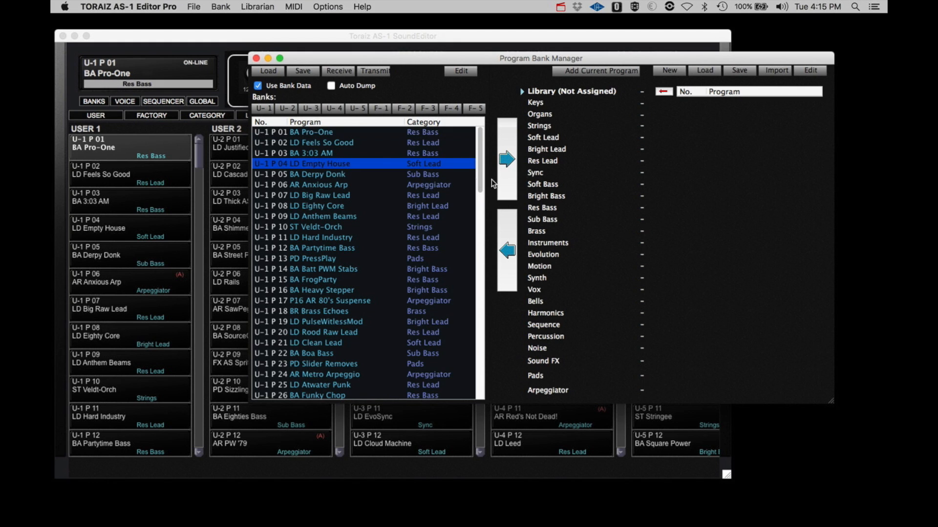
{"action": "left_click", "coordinate": [313, 134]}
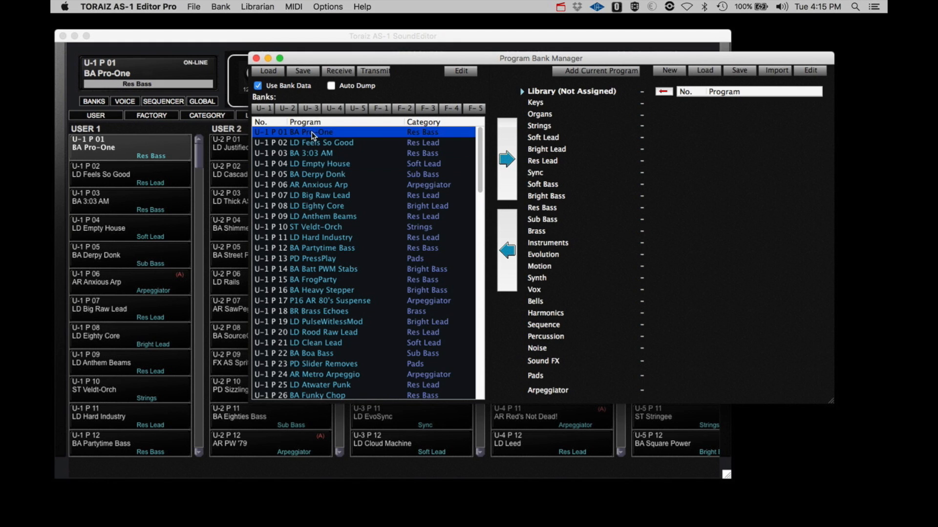
{"action": "left_click", "coordinate": [309, 196], "text": "shift"}
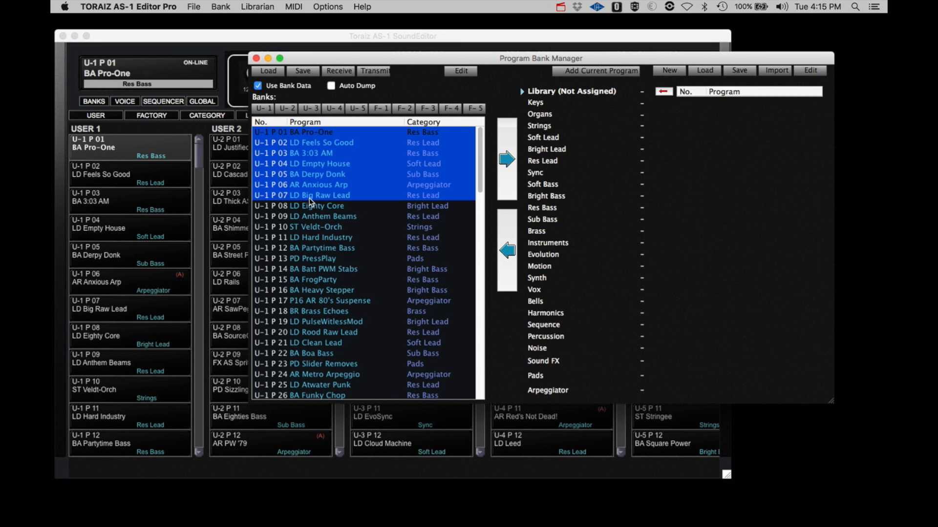
- Select the non-adjacent programs 03, 07, 10, 13 and 16 together in bank U-1
{"action": "left_click", "coordinate": [309, 155]}
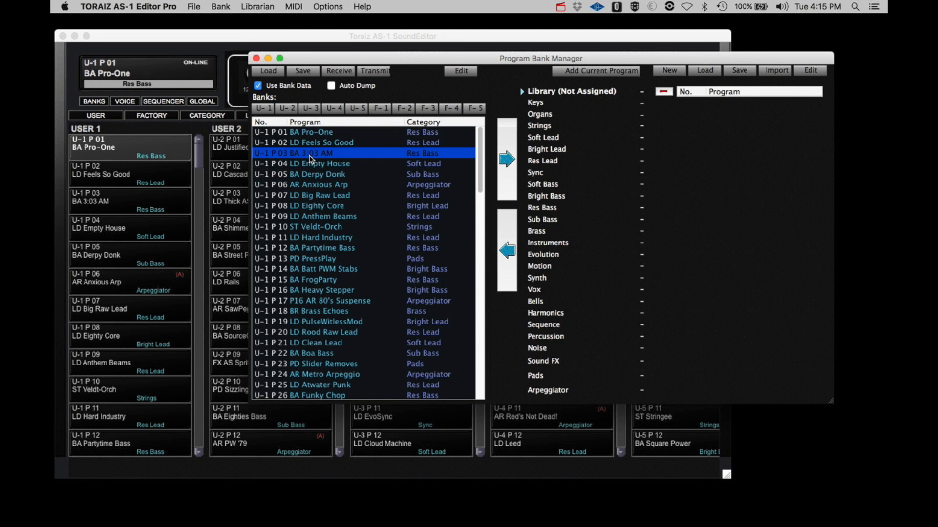
{"action": "left_click", "coordinate": [309, 195], "text": "super"}
{"action": "left_click", "coordinate": [310, 226], "text": "super"}
{"action": "left_click", "coordinate": [313, 258], "text": "super"}
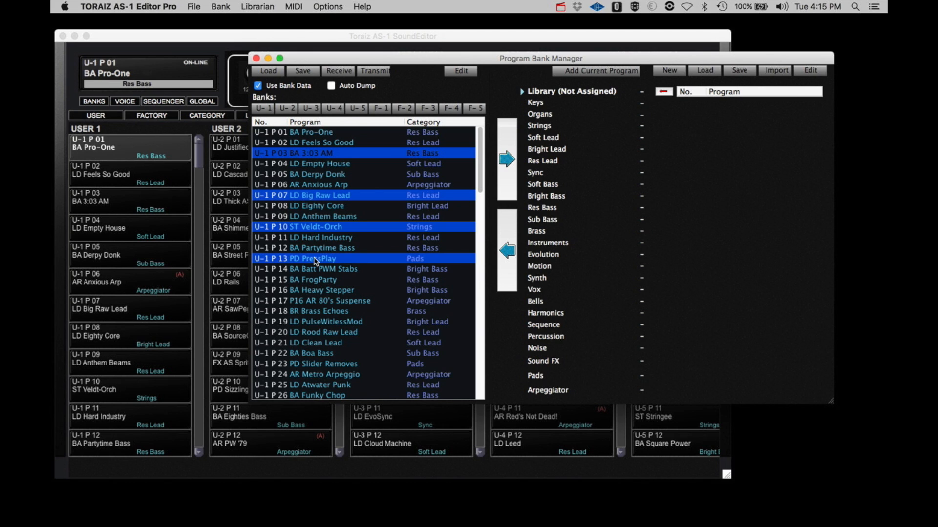
{"action": "left_click", "coordinate": [316, 289], "text": "super"}
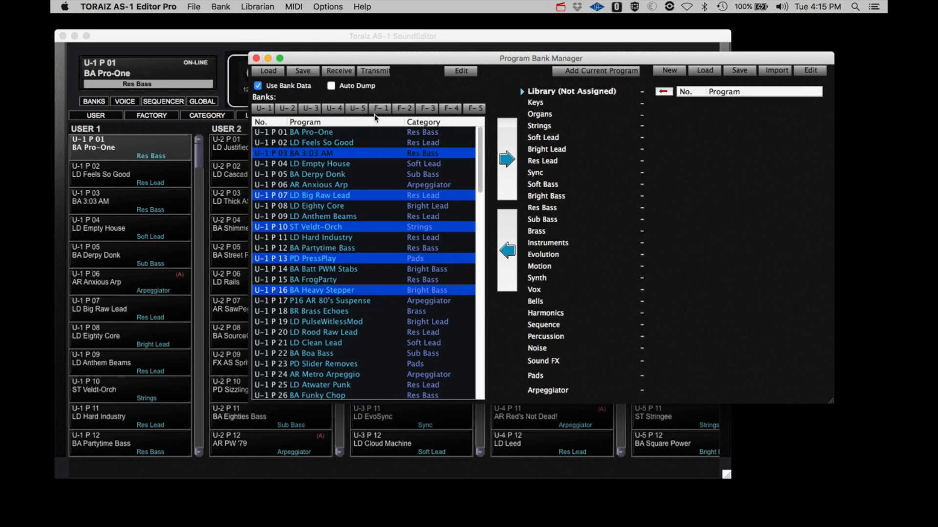
- Copy program U-1 P 01 into the library, and copy programs 02 to 10 sorted into their corresponding library categories
{"action": "left_click", "coordinate": [345, 132]}
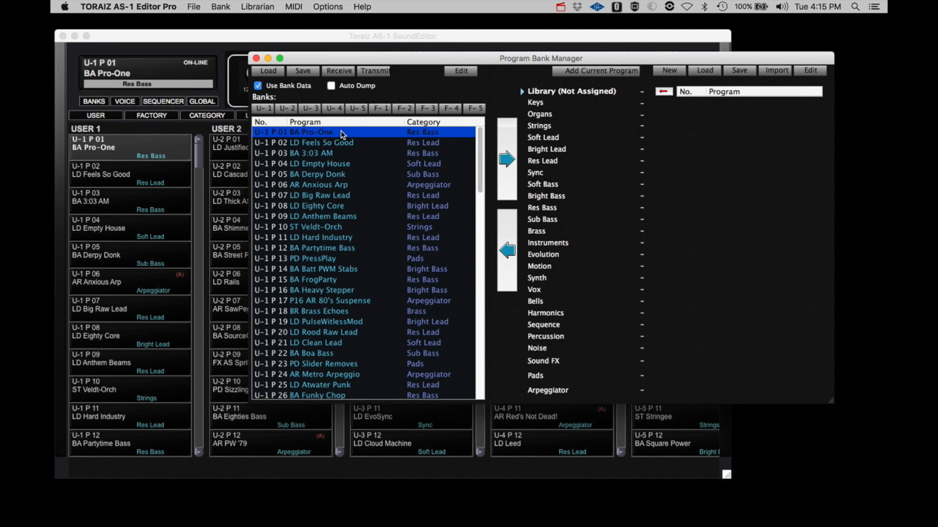
{"action": "left_click", "coordinate": [509, 156]}
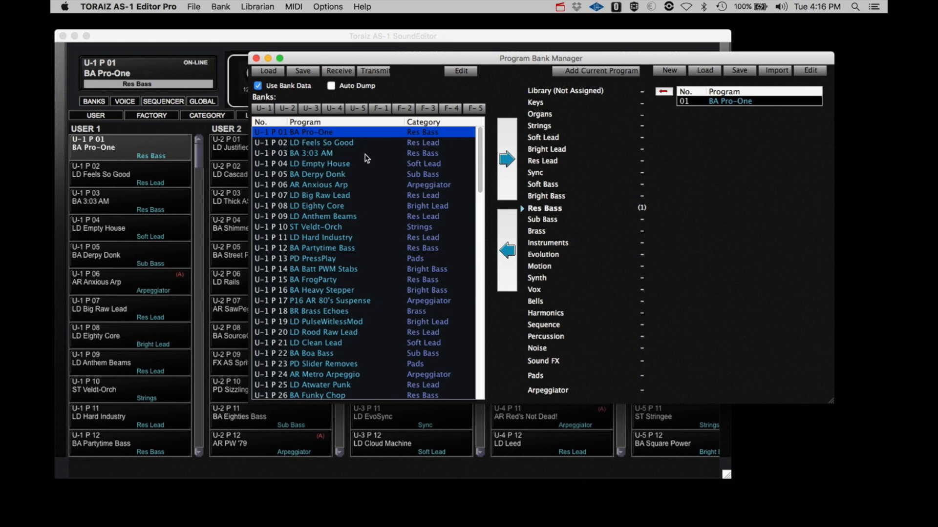
{"action": "left_click", "coordinate": [323, 142]}
{"action": "left_click", "coordinate": [322, 226], "text": "shift"}
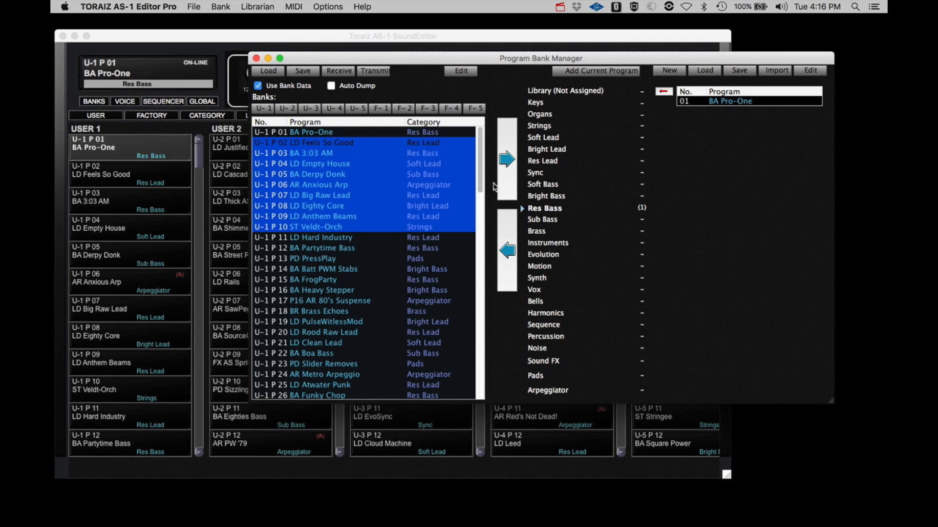
{"action": "left_click", "coordinate": [506, 162]}
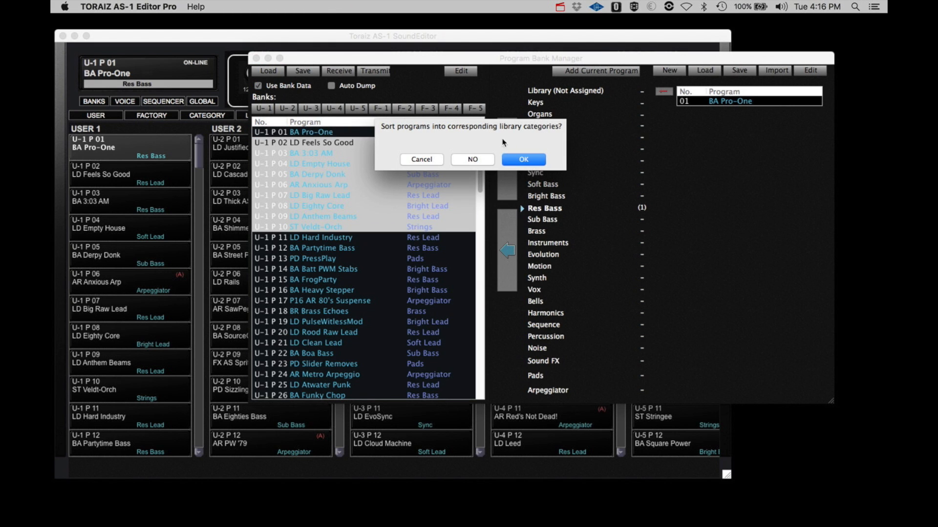
{"action": "left_click", "coordinate": [524, 159]}
- Copy U-1 programs 07 to 13 into the library's Sub Bass category without sorting them by category
{"action": "left_click", "coordinate": [327, 195]}
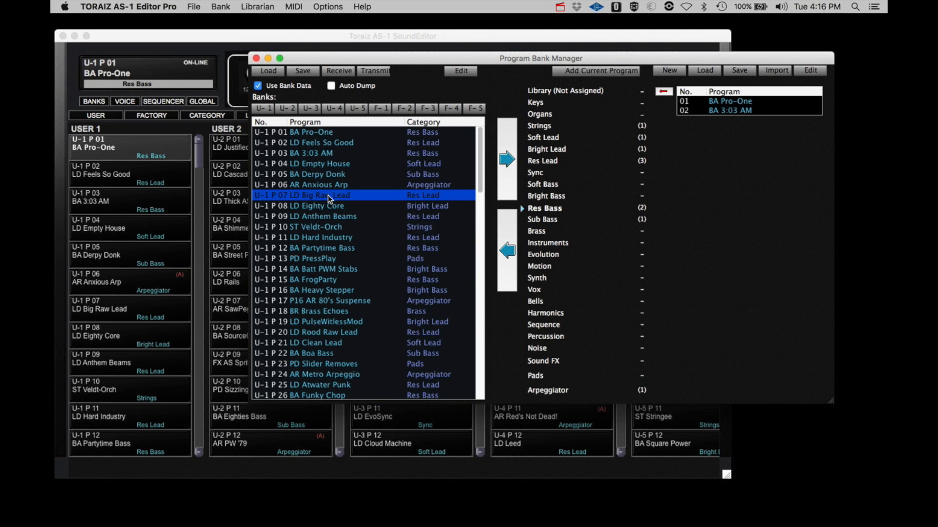
{"action": "left_click", "coordinate": [324, 258], "text": "shift"}
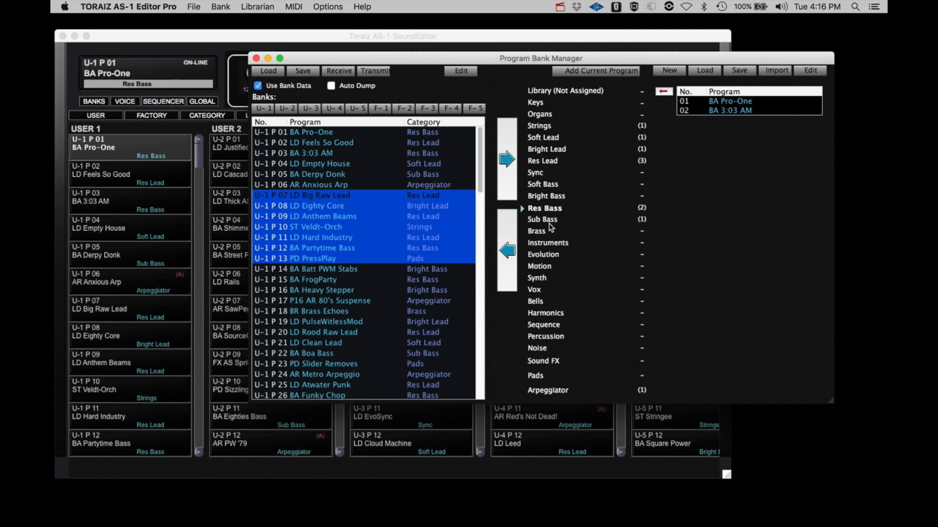
{"action": "left_click", "coordinate": [549, 221]}
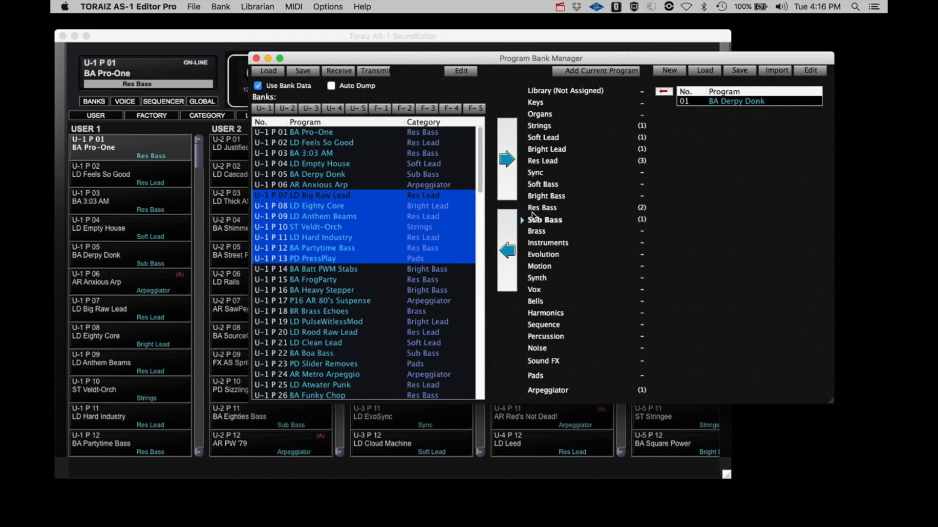
{"action": "left_click", "coordinate": [507, 158]}
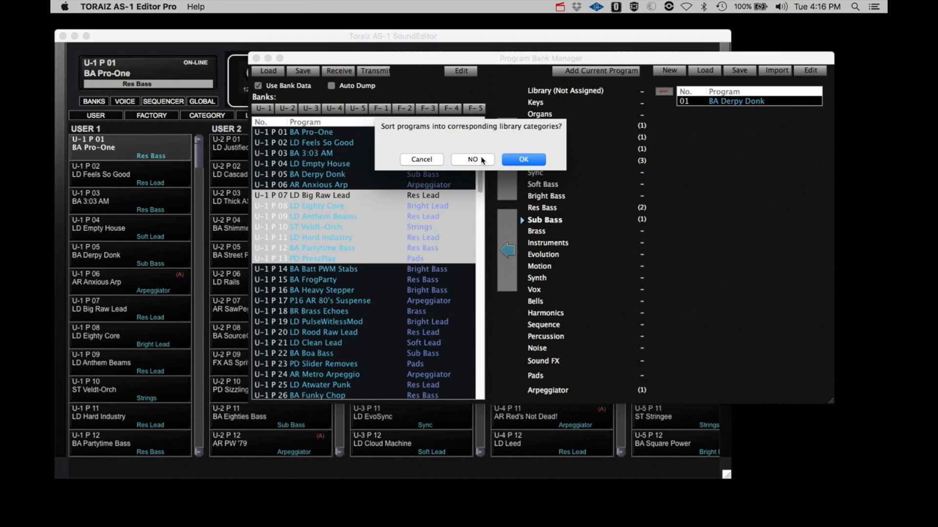
{"action": "left_click", "coordinate": [473, 160]}
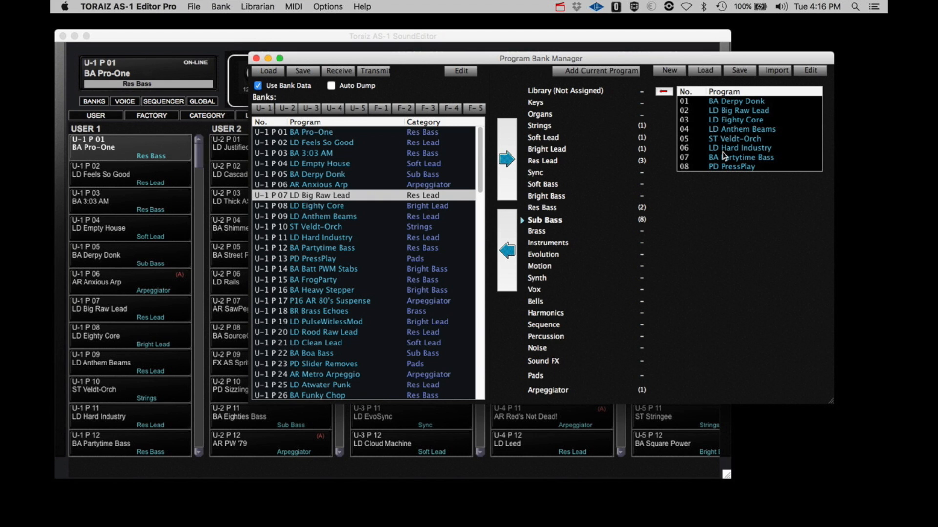
- Copy the library's Sub Bass programs 01 to 06 into bank U-4, overwriting the six programs from P 21 to P 26
{"action": "left_click", "coordinate": [724, 102]}
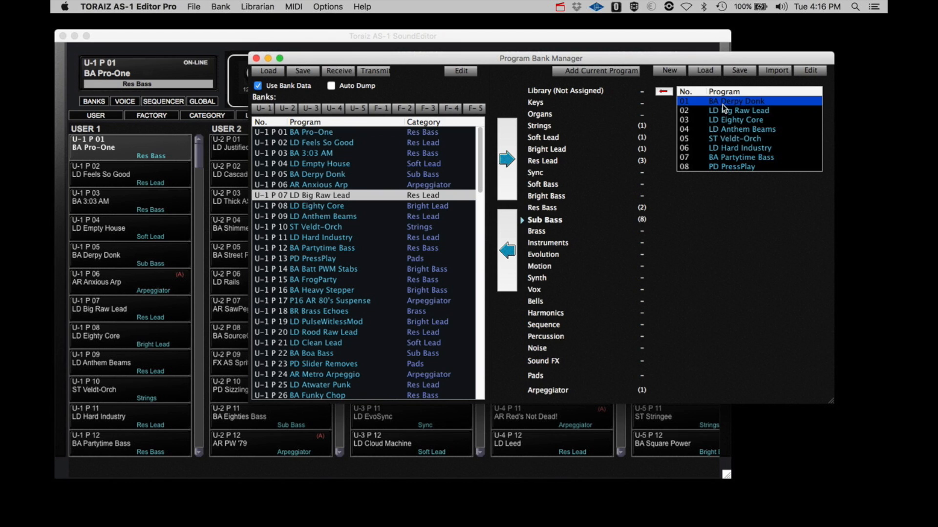
{"action": "left_click", "coordinate": [724, 148], "text": "shift"}
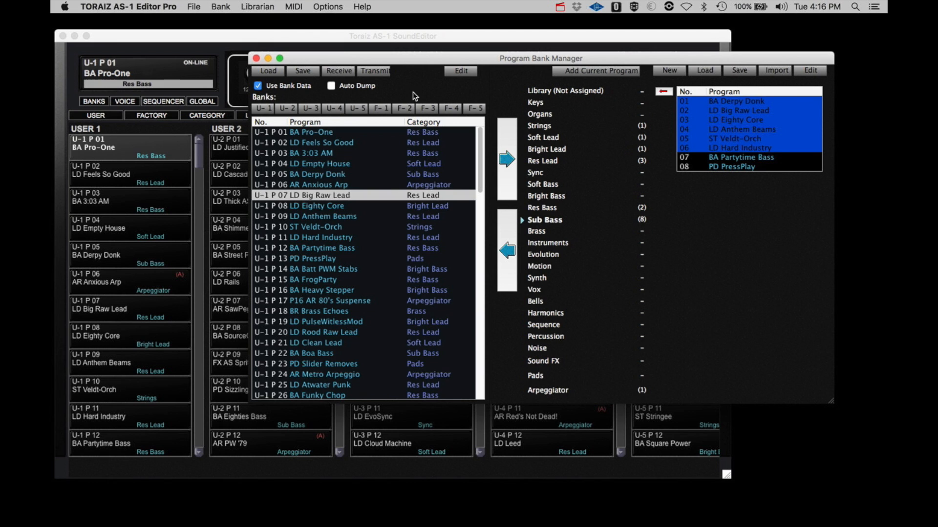
{"action": "left_click", "coordinate": [331, 109]}
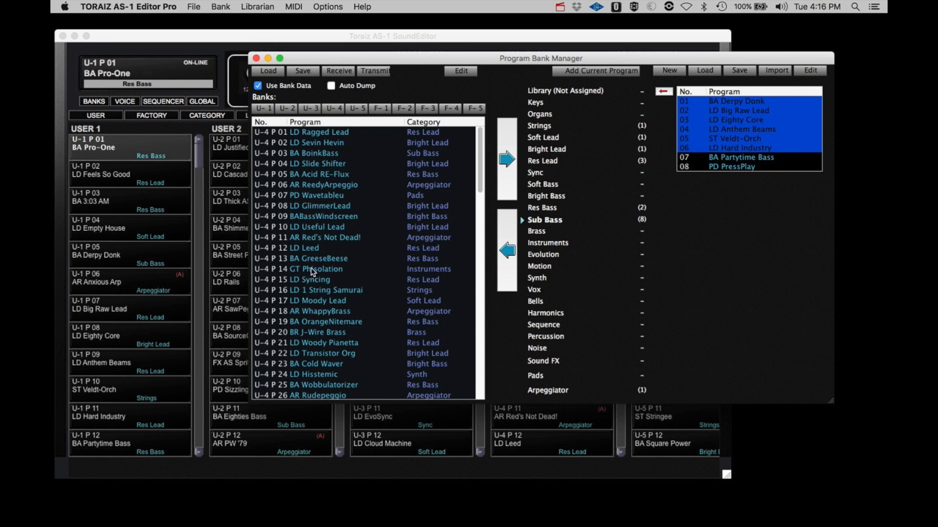
{"action": "left_click", "coordinate": [311, 342]}
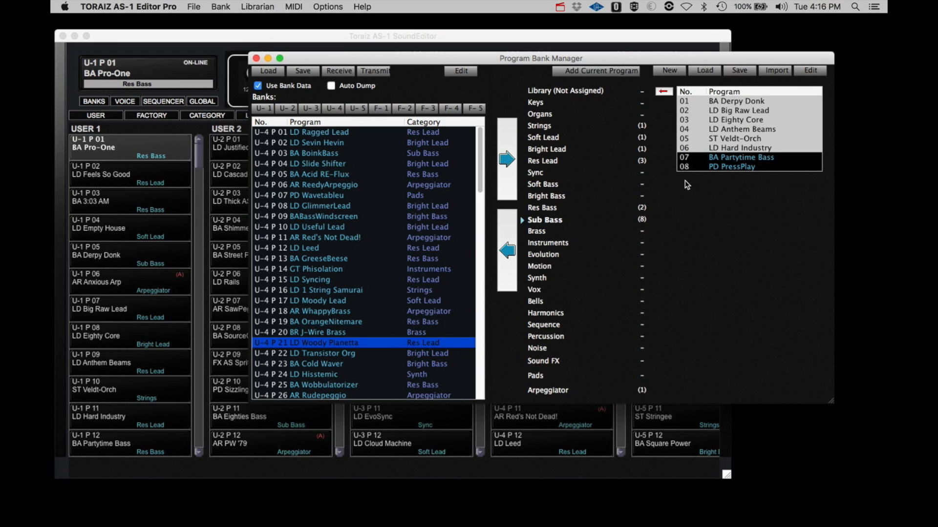
{"action": "left_click", "coordinate": [507, 251]}
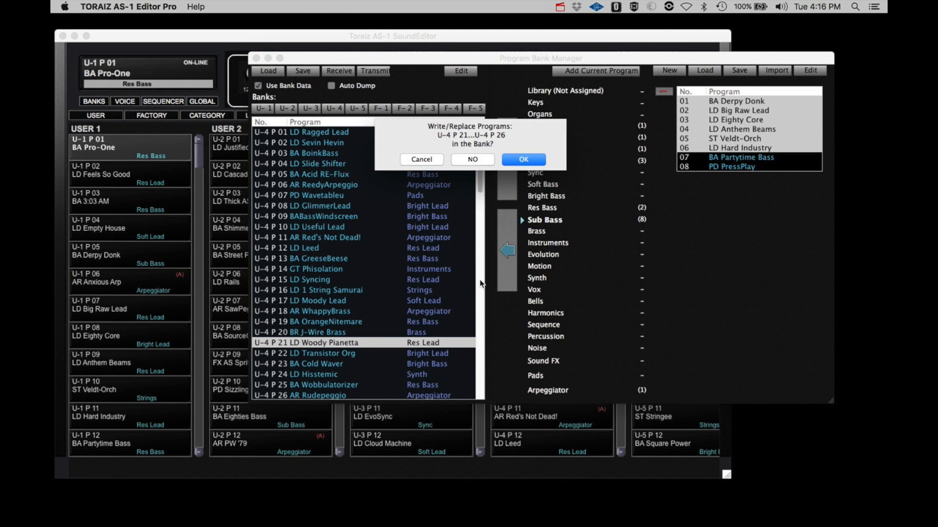
{"action": "left_click", "coordinate": [524, 160]}
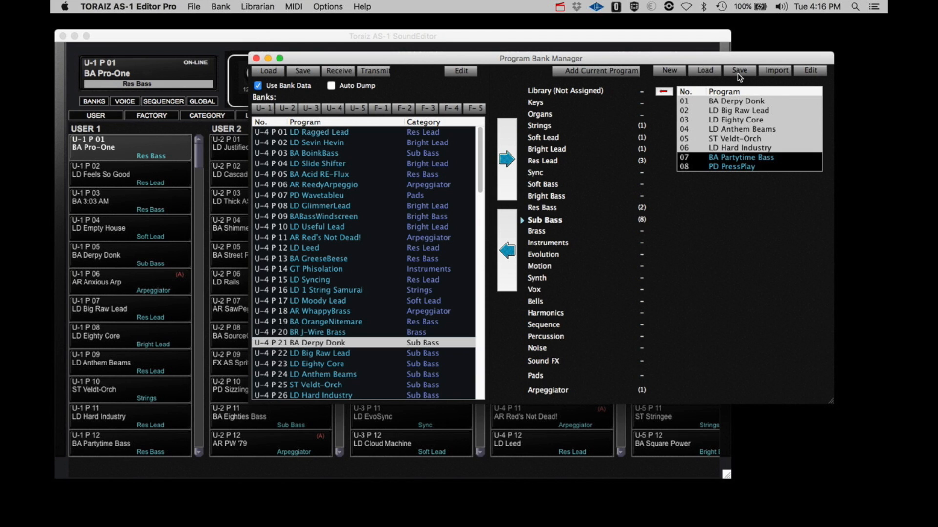
{"action": "left_click", "coordinate": [772, 71]}
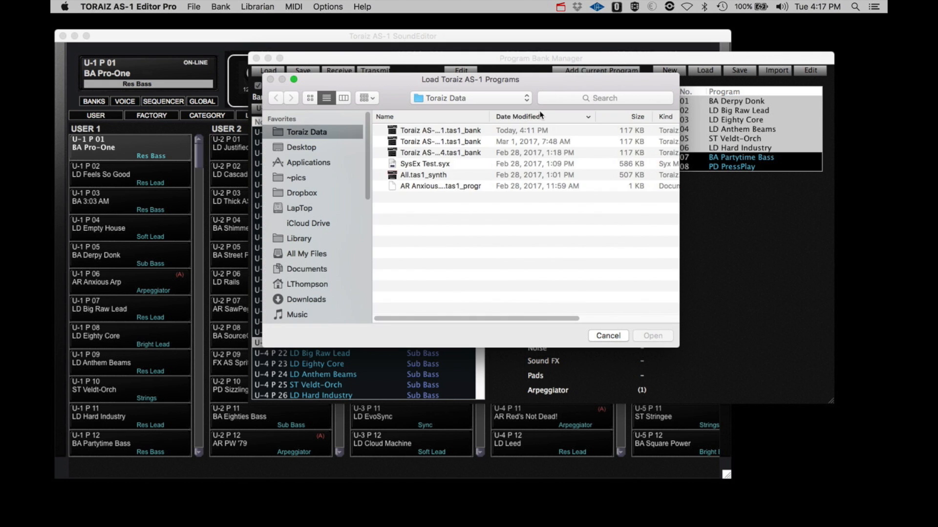
{"action": "left_click", "coordinate": [306, 269]}
{"action": "left_click", "coordinate": [315, 134]}
{"action": "left_click", "coordinate": [608, 335]}
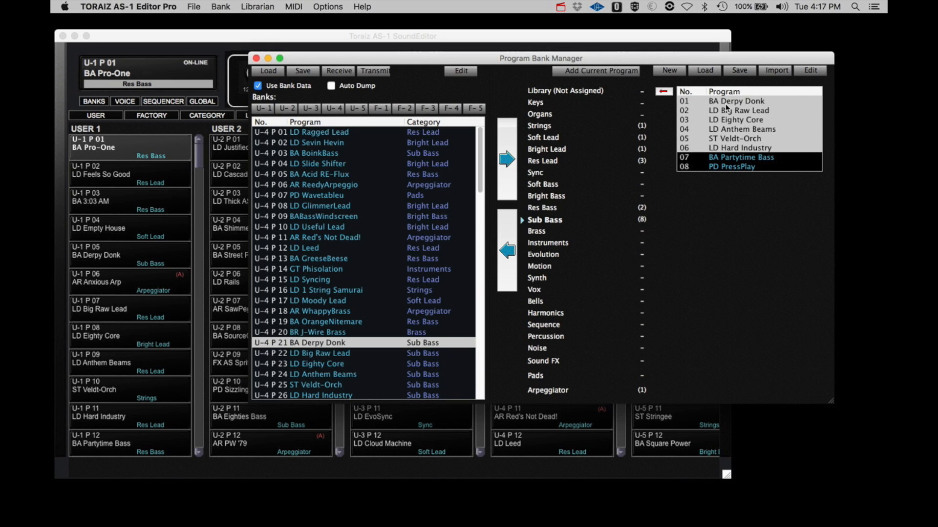
{"action": "left_click", "coordinate": [673, 71]}
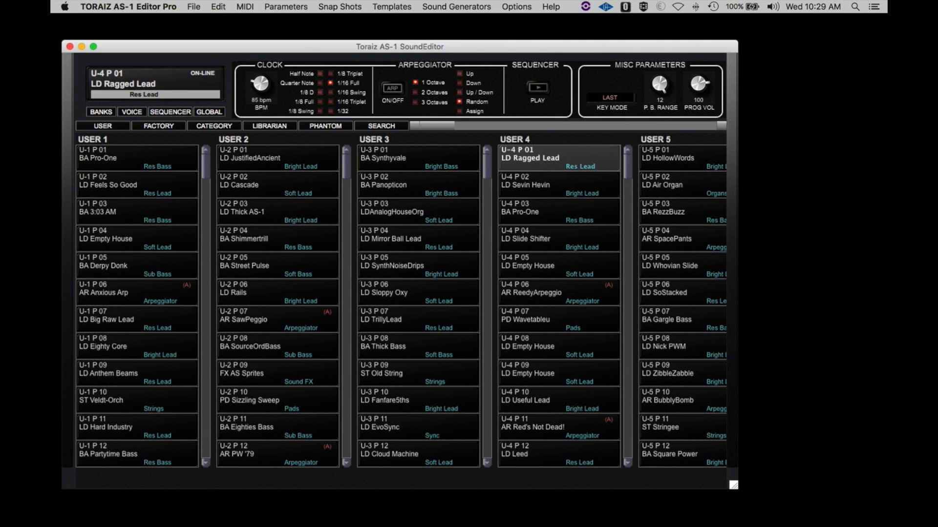
- Open the Phantom Program Banks window, move it clear of the User 1 and User 2 banks, and select bank 1
{"action": "left_click", "coordinate": [325, 126]}
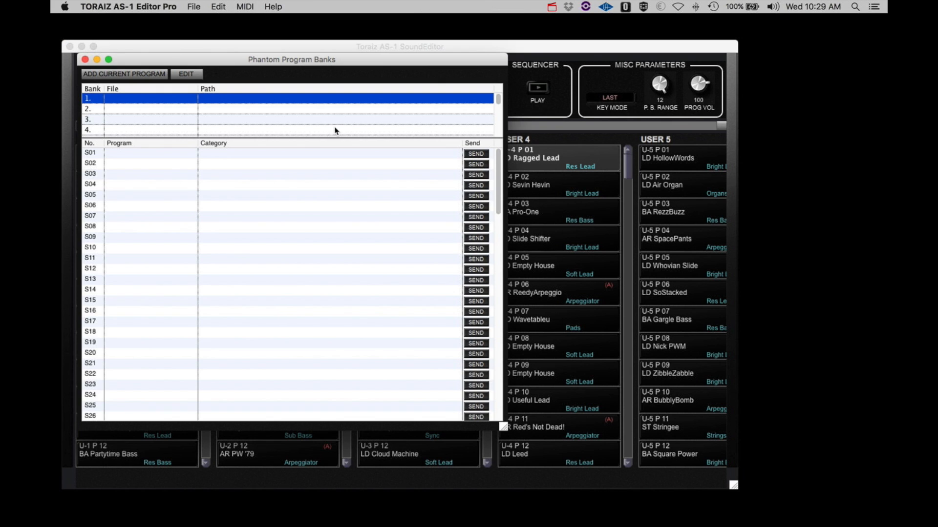
{"action": "left_click_drag", "start_coordinate": [232, 62], "coordinate": [230, 62]}
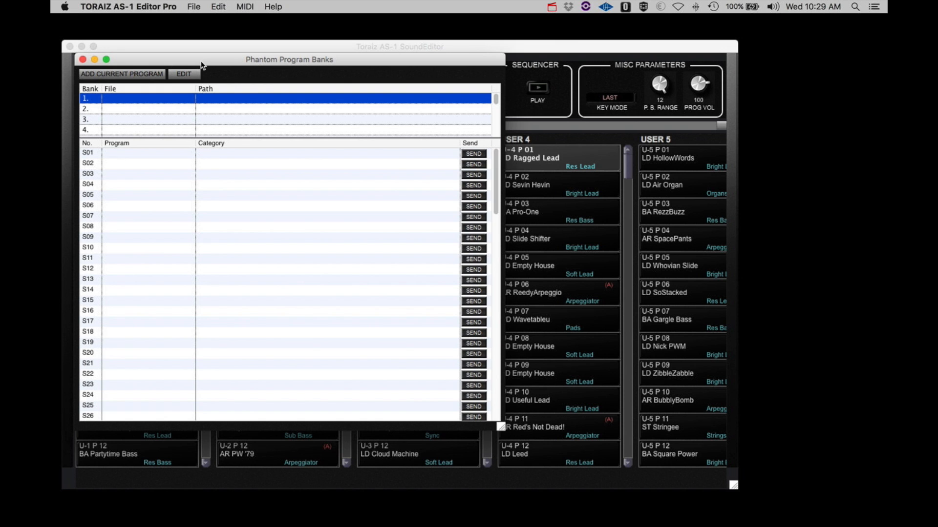
{"action": "left_click_drag", "start_coordinate": [200, 65], "coordinate": [552, 90]}
{"action": "left_click", "coordinate": [500, 136]}
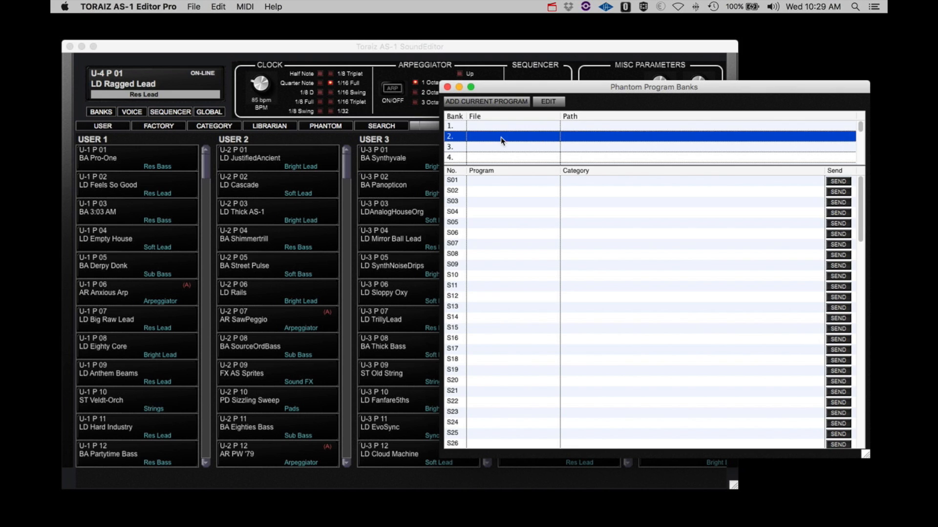
{"action": "left_click", "coordinate": [502, 128]}
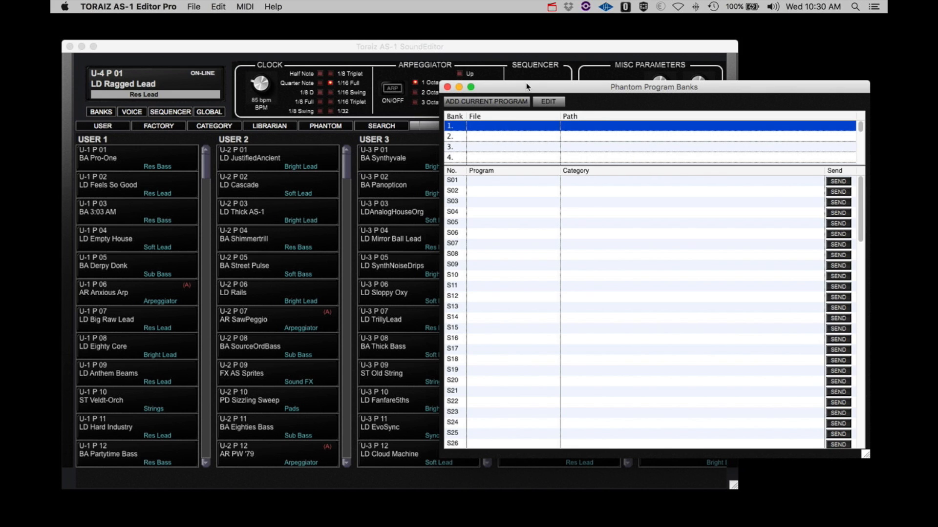
{"action": "left_click_drag", "start_coordinate": [526, 86], "coordinate": [533, 86]}
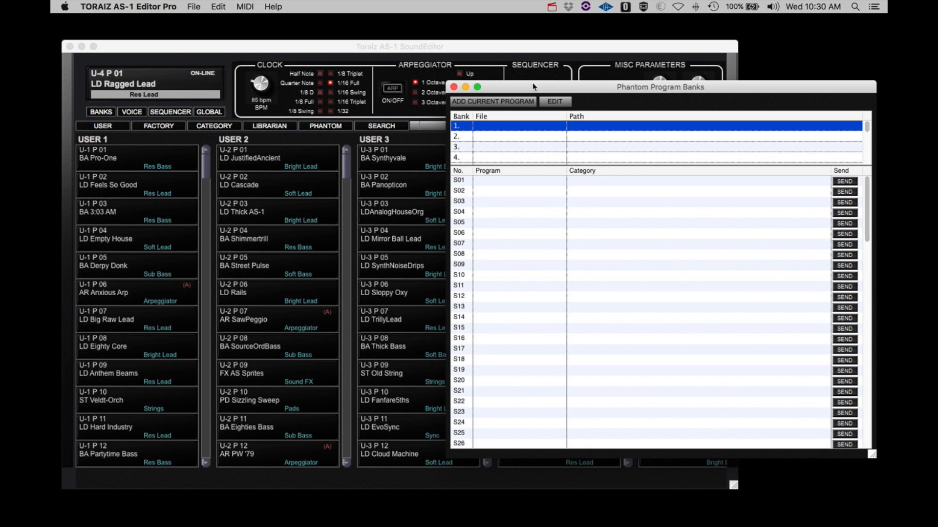
- Recall program U-1 P 01 BA Pro-One and add it to slot S01 of phantom bank 1
{"action": "left_click", "coordinate": [90, 163]}
{"action": "left_click", "coordinate": [91, 163]}
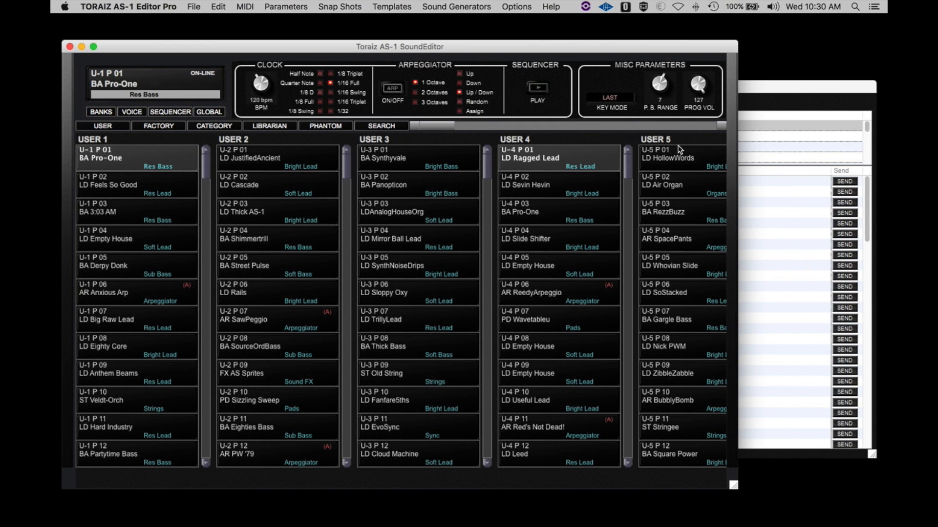
{"action": "left_click", "coordinate": [754, 87]}
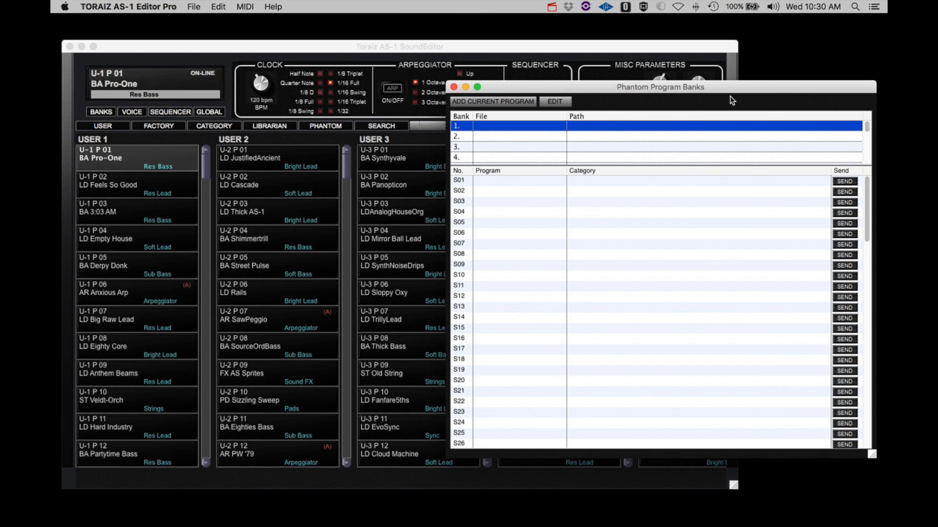
{"action": "left_click", "coordinate": [511, 181]}
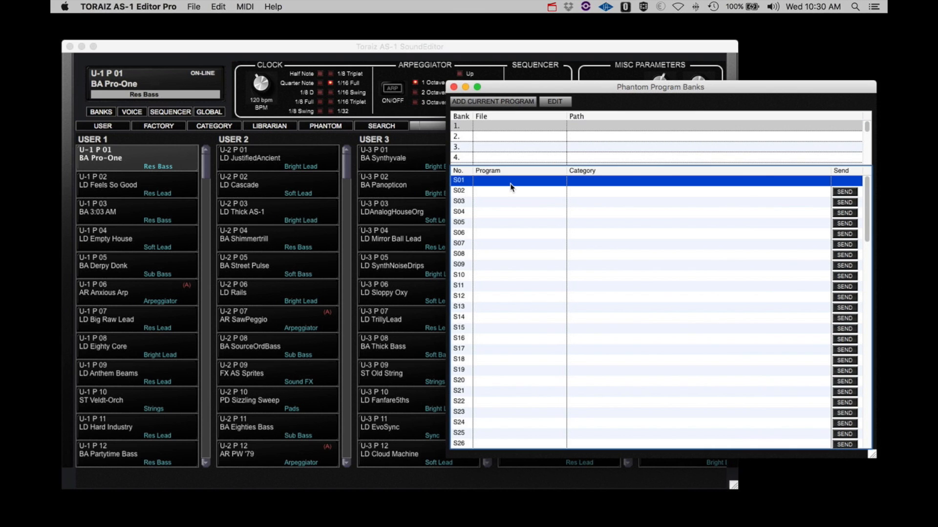
{"action": "left_click", "coordinate": [503, 102]}
- Recall program U-1 P 04 LD Empty House and add it to slot S01, replacing the program in that slot
{"action": "left_click", "coordinate": [120, 239]}
{"action": "left_click", "coordinate": [119, 239]}
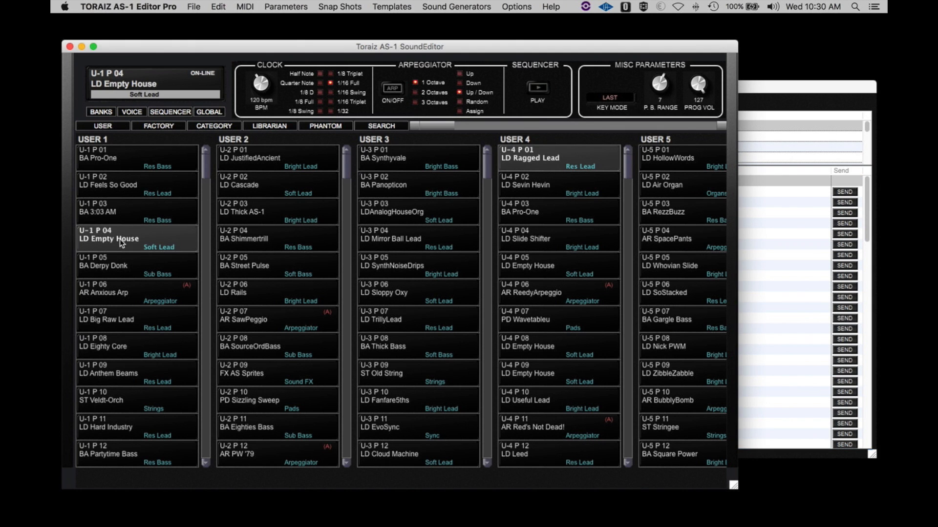
{"action": "left_click", "coordinate": [783, 90]}
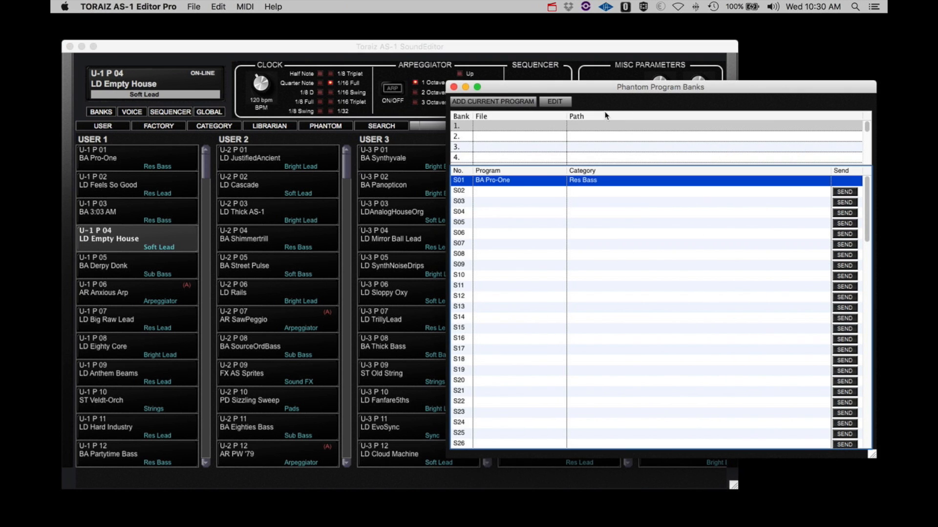
{"action": "left_click", "coordinate": [526, 101]}
- Save phantom bank 1 as My Bank.tas1_bank in the Toraiz Data folder
{"action": "left_click", "coordinate": [194, 7]}
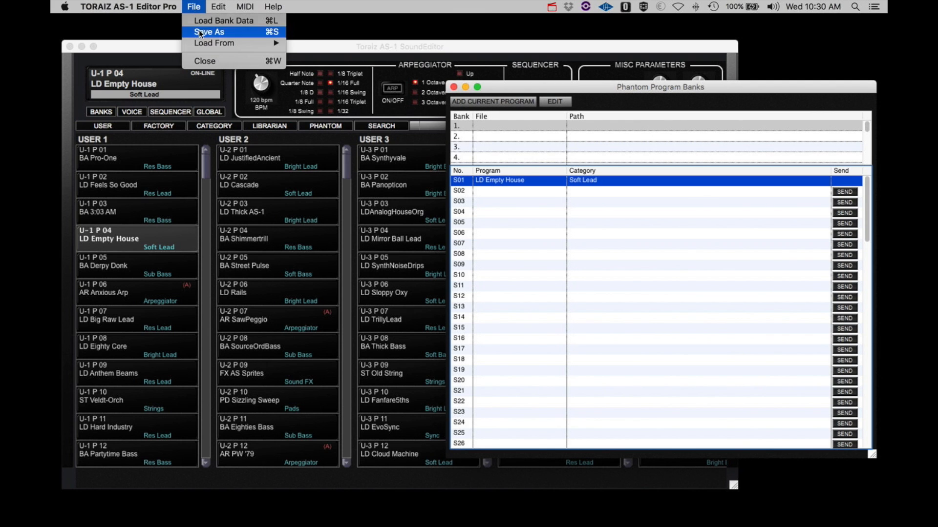
{"action": "left_click", "coordinate": [198, 30]}
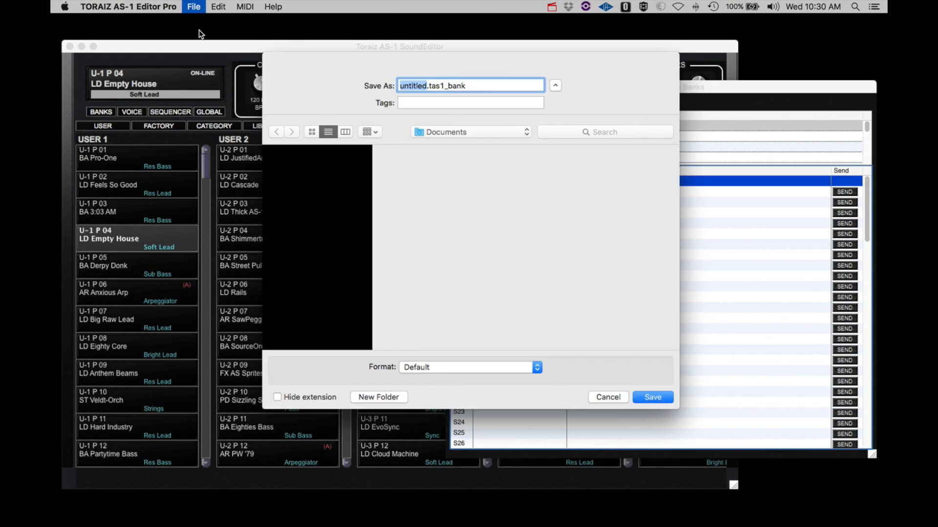
{"action": "left_click", "coordinate": [317, 165]}
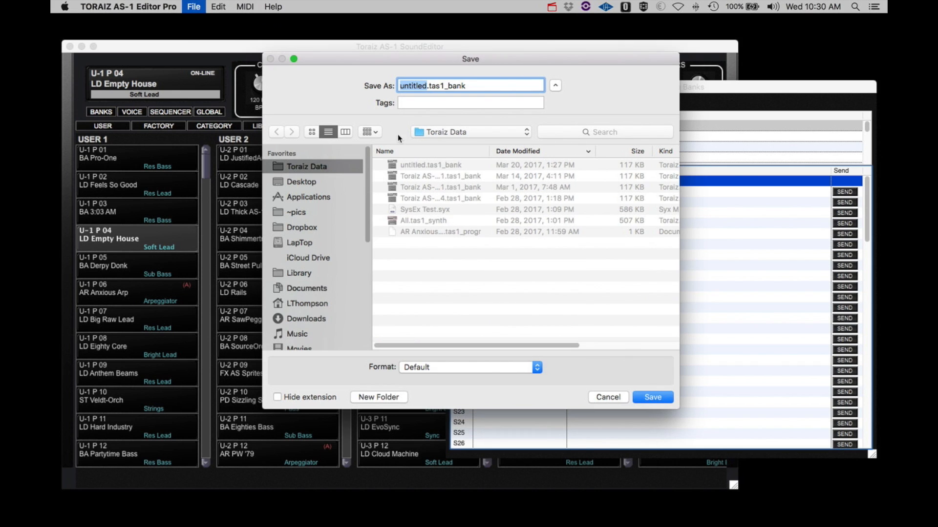
{"action": "type", "text": "My Bank"}
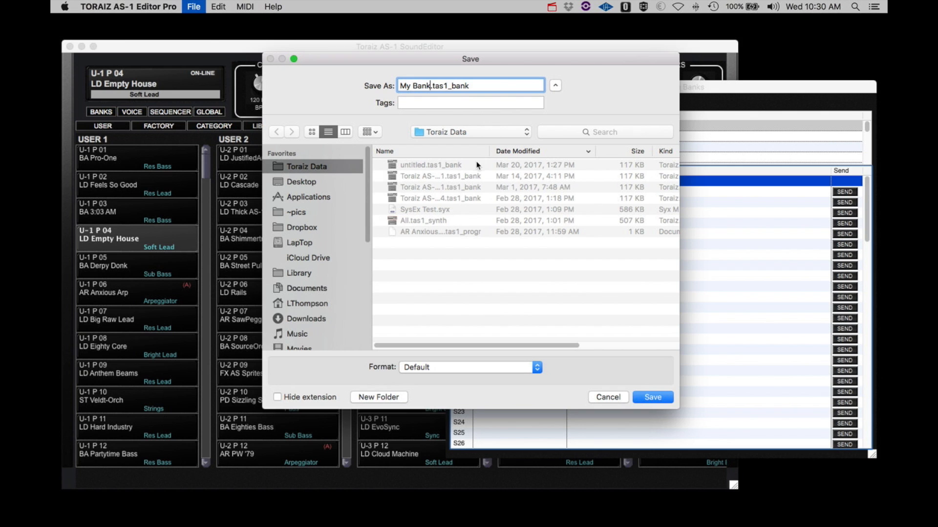
{"action": "left_click", "coordinate": [651, 398]}
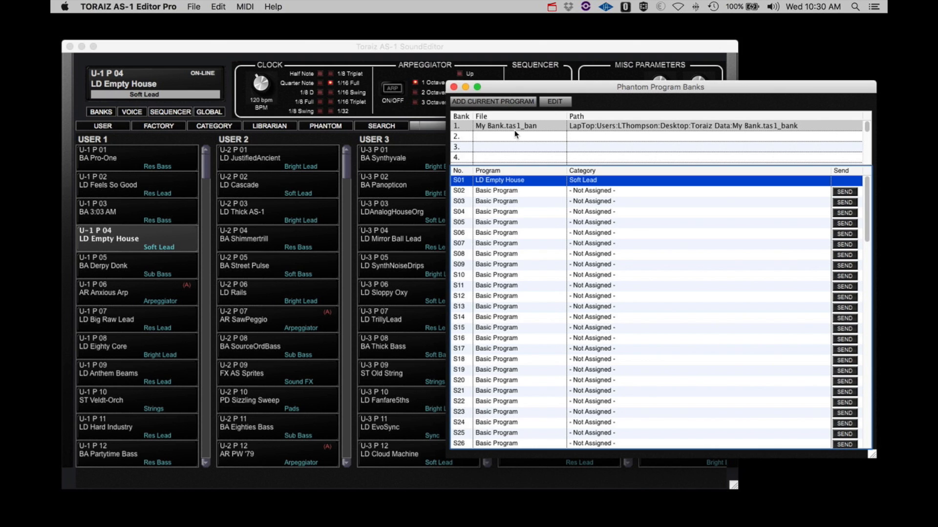
{"action": "left_click", "coordinate": [554, 102]}
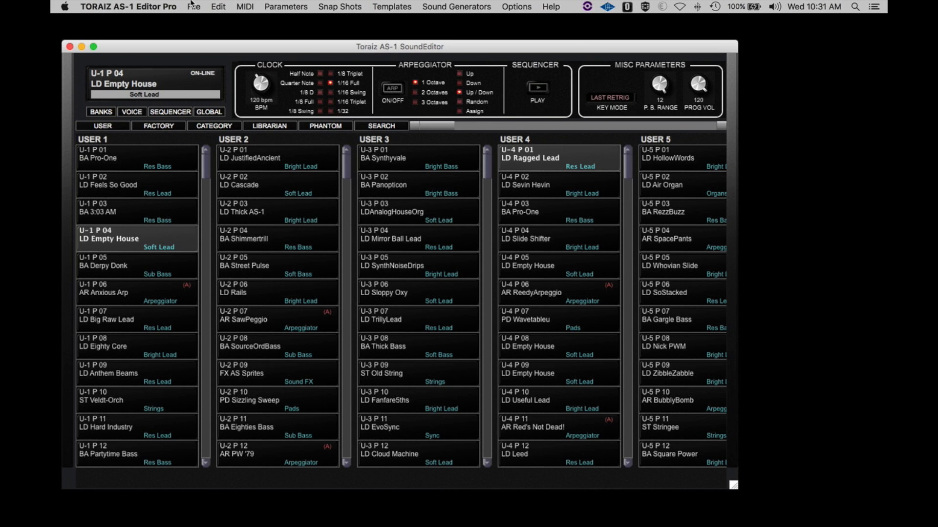
{"action": "left_click", "coordinate": [217, 7]}
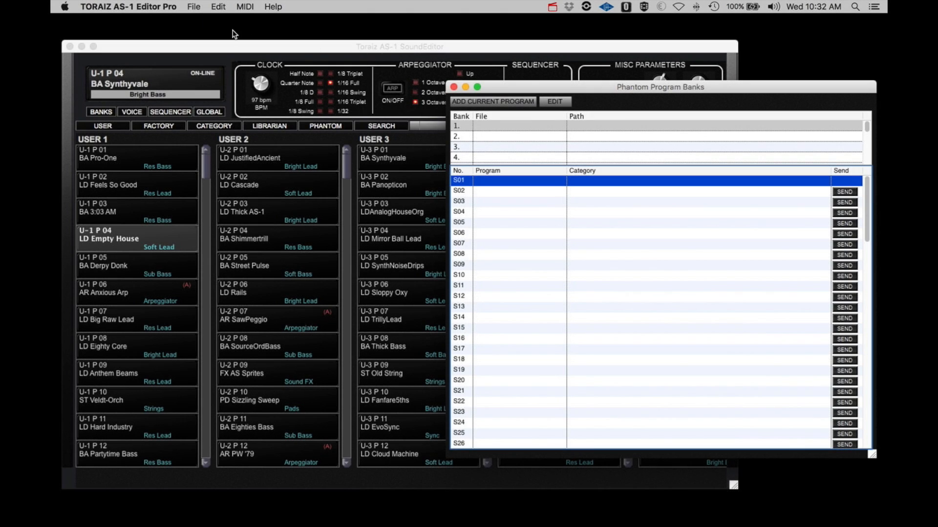
- Load Program Bank U-1 into phantom bank 1, saving it as User 1.tas1_bank in the Toraiz Data folder
{"action": "left_click", "coordinate": [194, 8]}
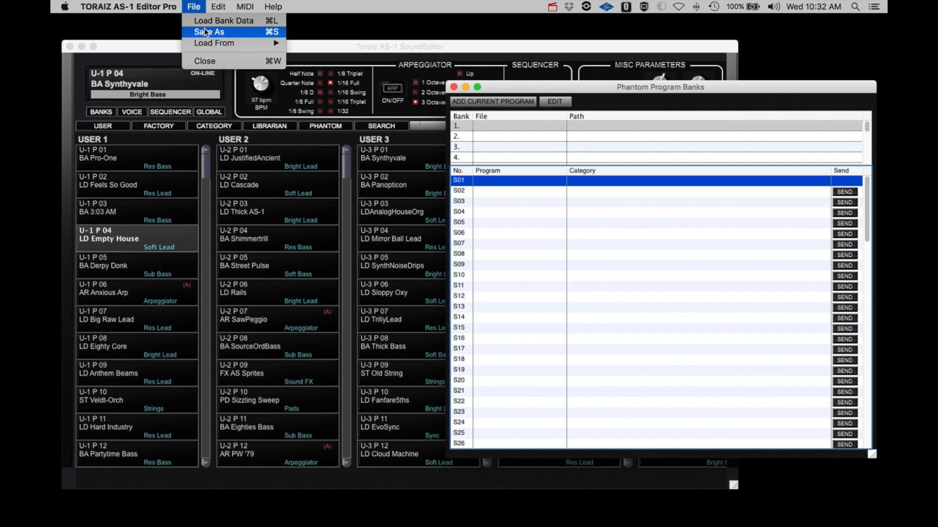
{"action": "mouse_move", "coordinate": [206, 46]}
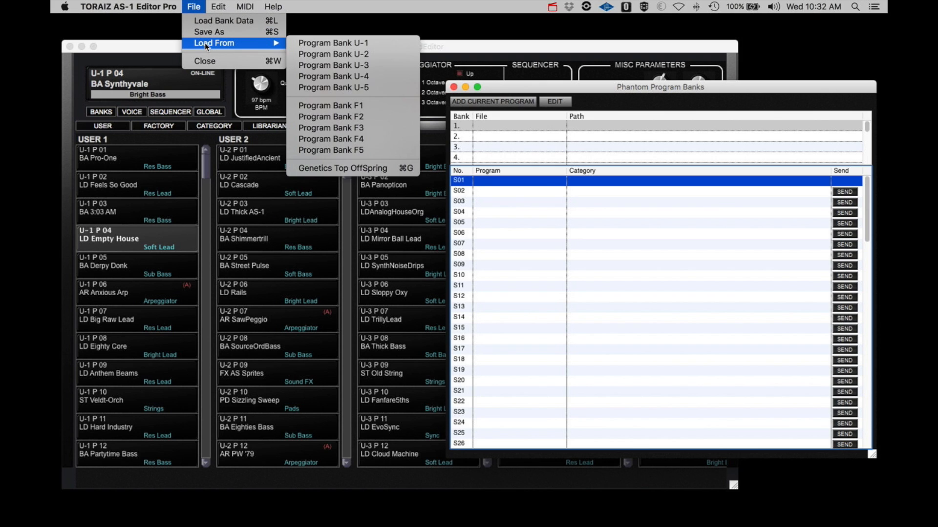
{"action": "left_click", "coordinate": [304, 43]}
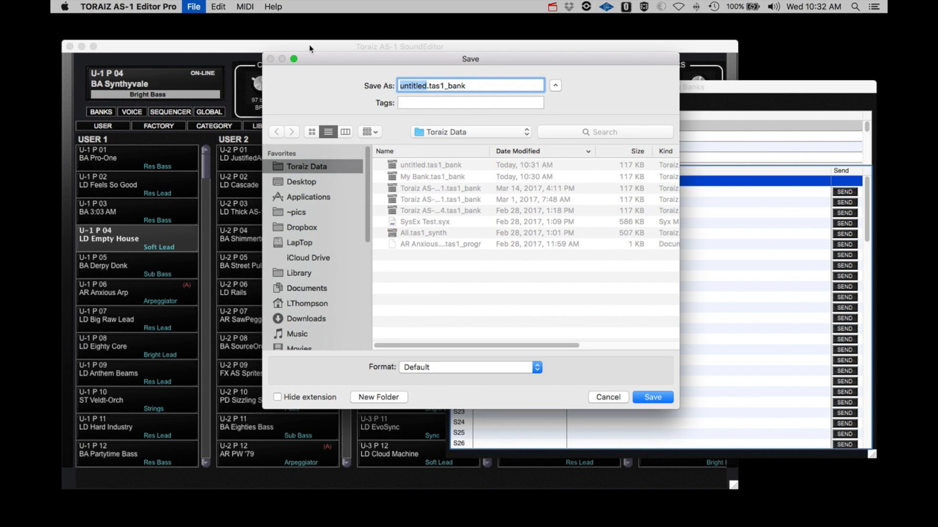
{"action": "type", "text": "User 1"}
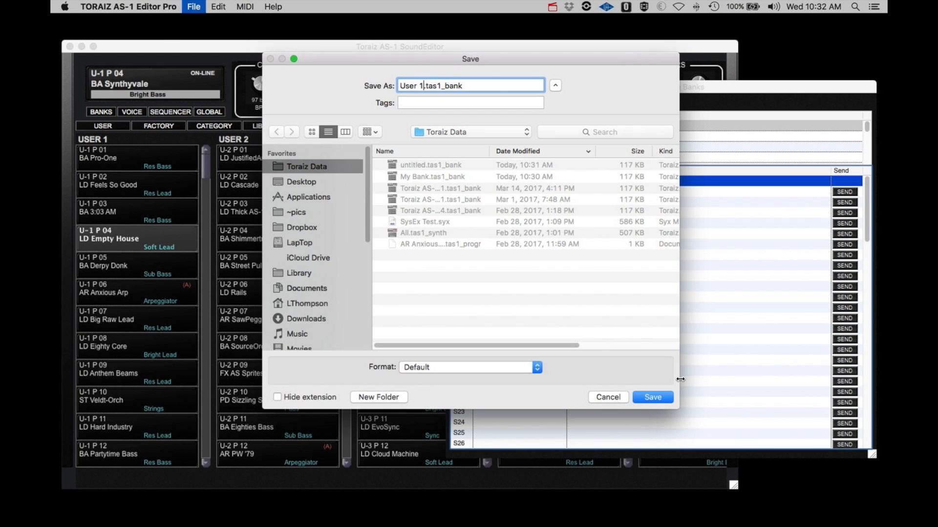
{"action": "left_click", "coordinate": [657, 397]}
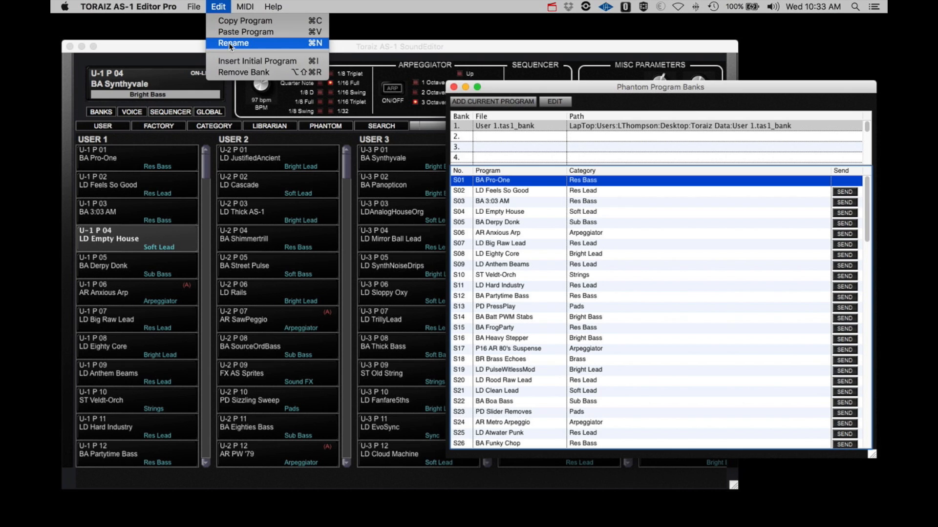
- Open and cancel the renaming of BA Pro-One in phantom slot S01, and try inserting an initial program there
{"action": "left_click", "coordinate": [228, 42]}
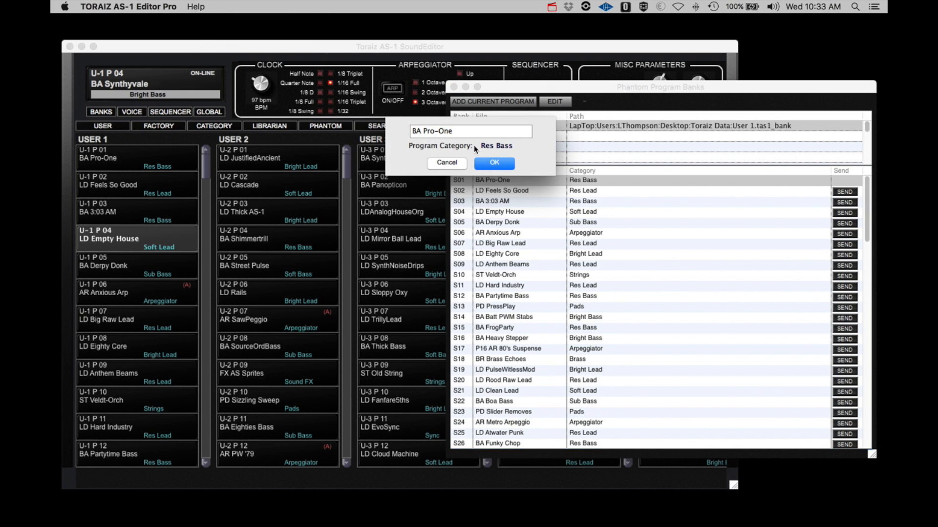
{"action": "left_click", "coordinate": [450, 162]}
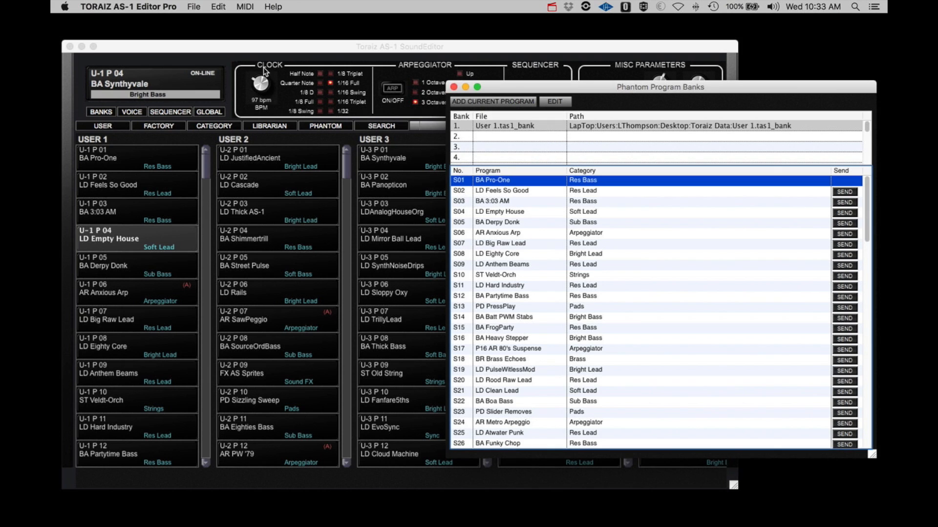
{"action": "left_click", "coordinate": [219, 7]}
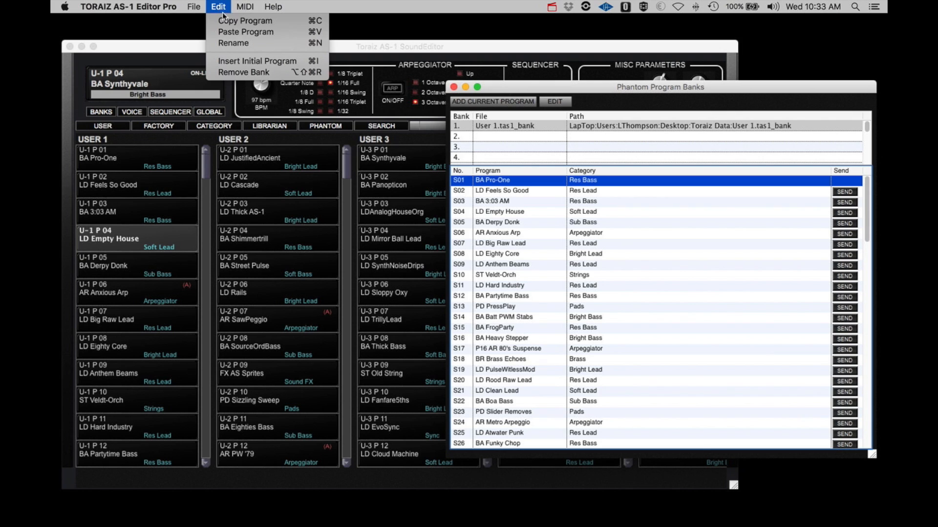
{"action": "left_click", "coordinate": [227, 61]}
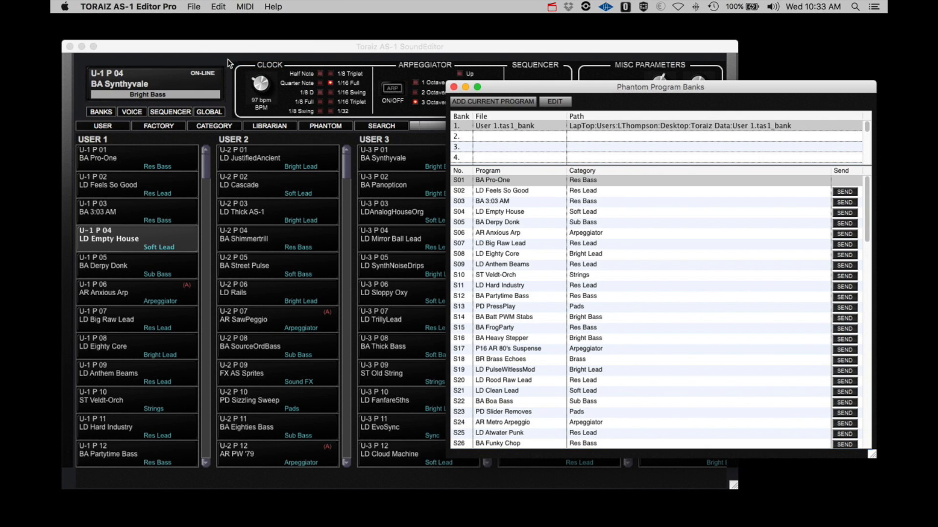
- Remove User 1.tas1_bank from phantom bank 1 and look over the available destinations for dumping a bank over MIDI
{"action": "left_click", "coordinate": [218, 6]}
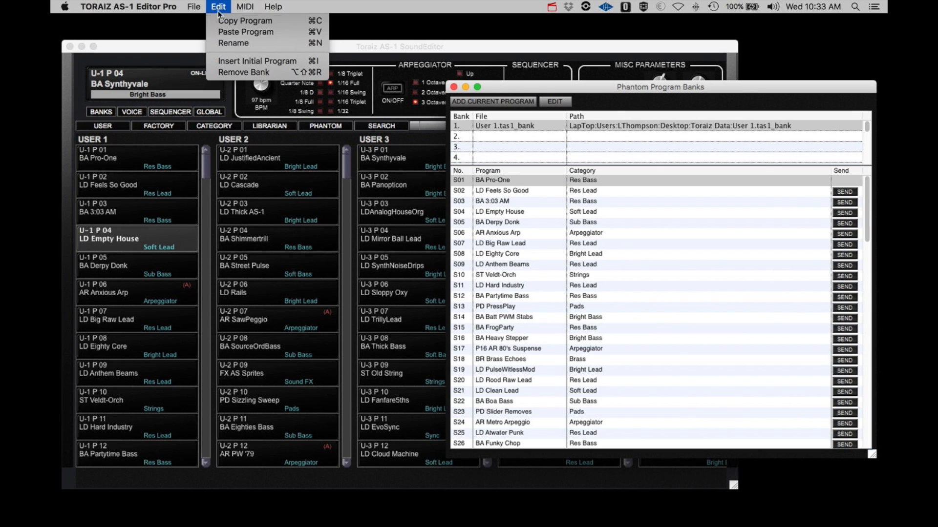
{"action": "left_click", "coordinate": [227, 73]}
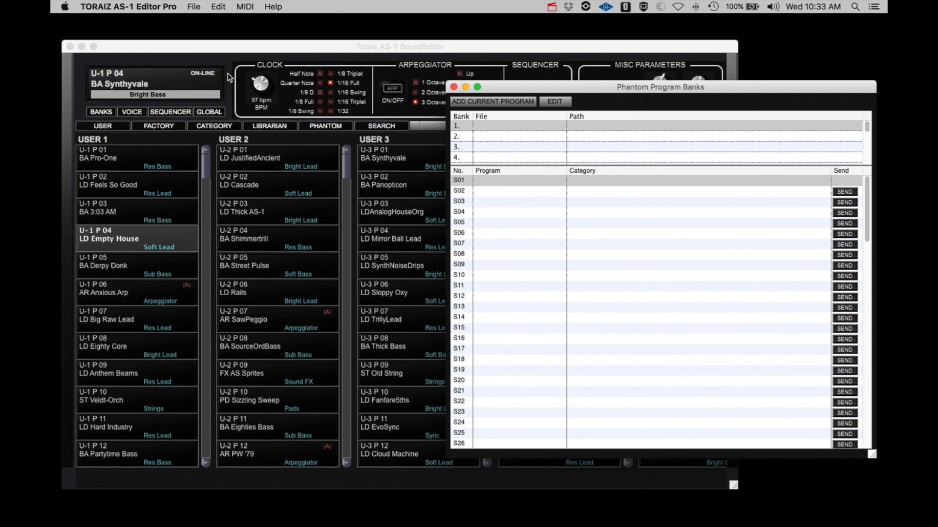
{"action": "left_click", "coordinate": [245, 7]}
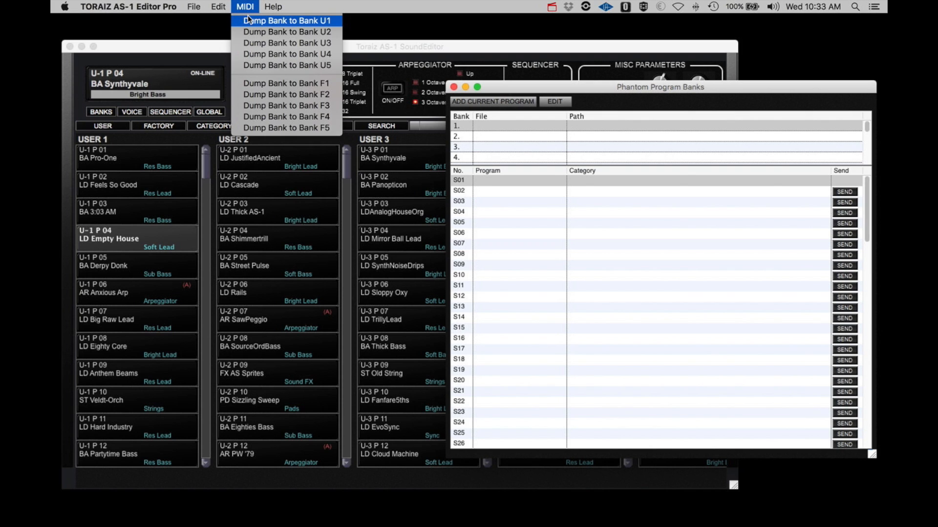
{"action": "mouse_move", "coordinate": [266, 8]}
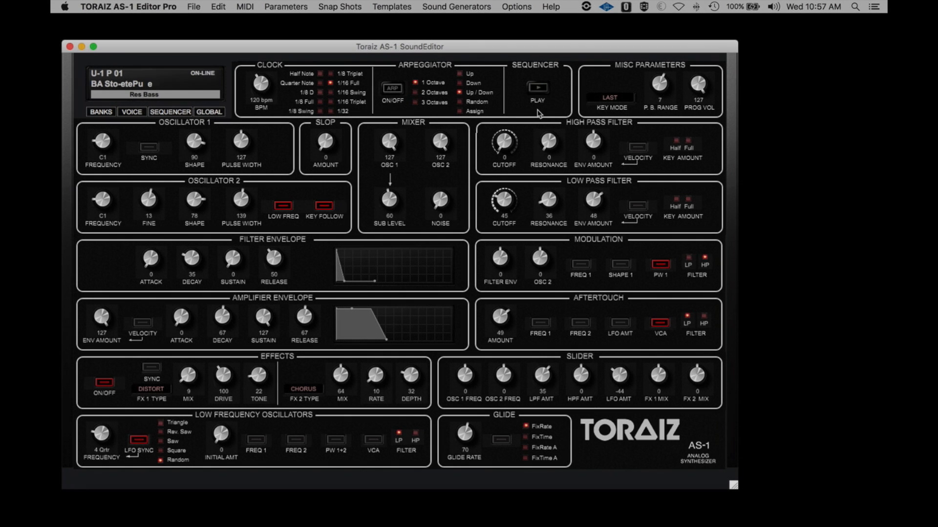
- Open Program Genetics and choose U-1 P 01 BA Pro-One as Mommy and U-3 P 06 LD Sloppy Oxy as Daddy
{"action": "left_click", "coordinate": [444, 7]}
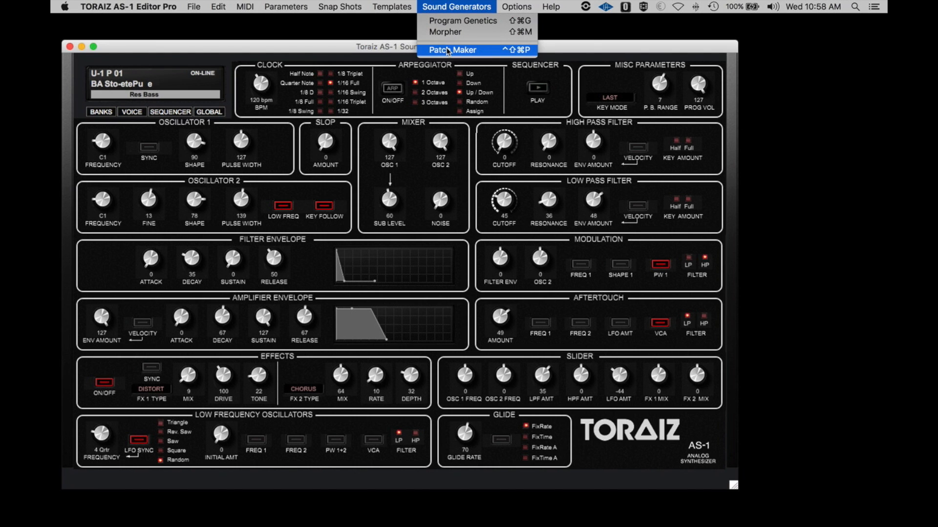
{"action": "left_click", "coordinate": [449, 21]}
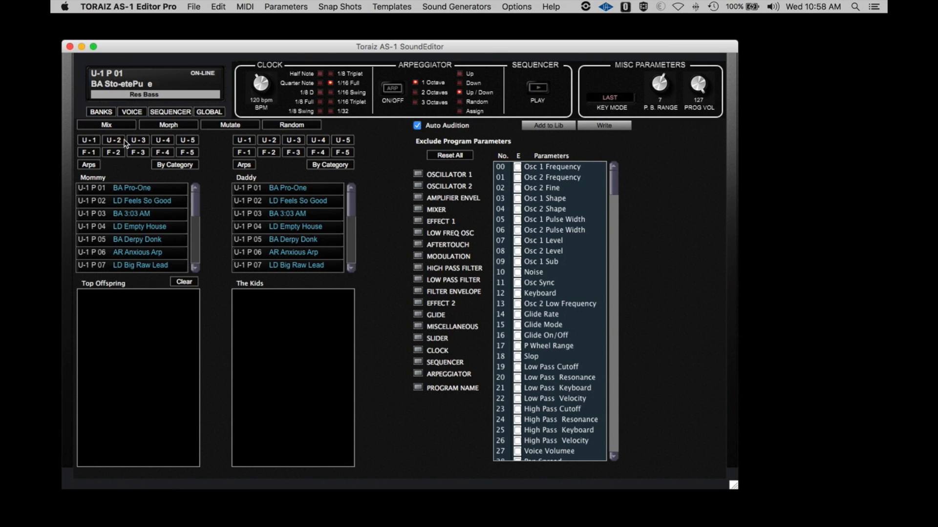
{"action": "left_click", "coordinate": [269, 153]}
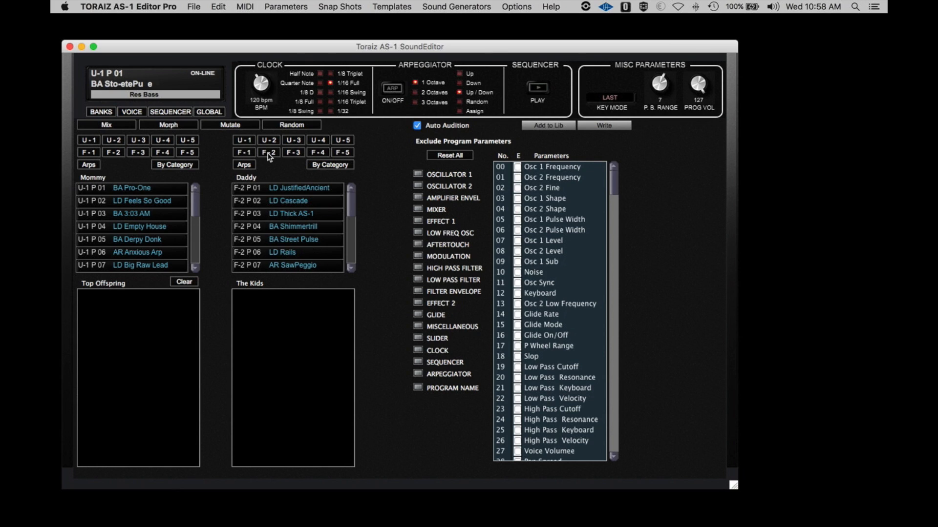
{"action": "left_click", "coordinate": [295, 141]}
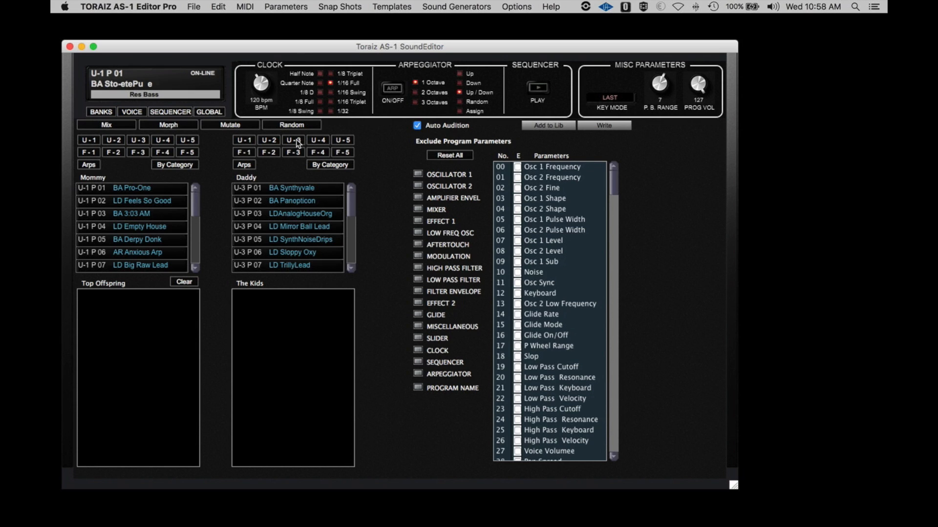
{"action": "left_click", "coordinate": [128, 186]}
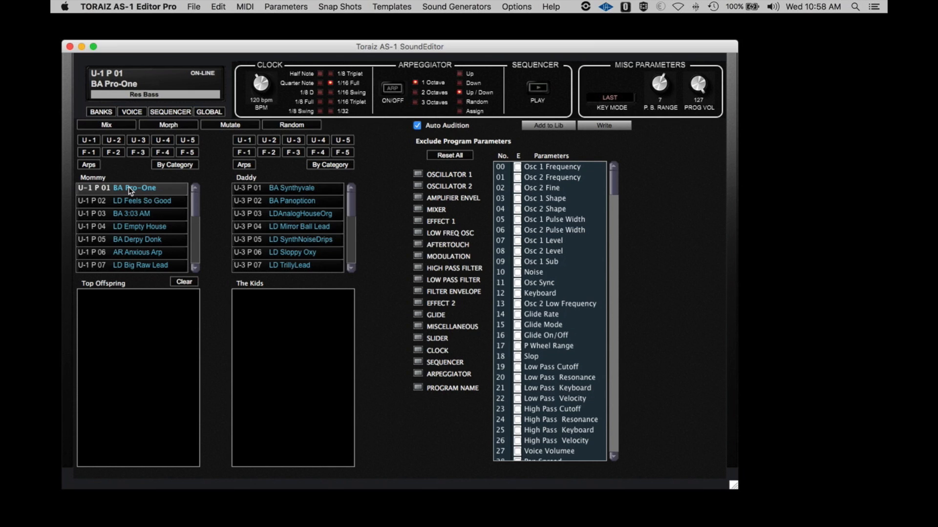
{"action": "left_click", "coordinate": [294, 252]}
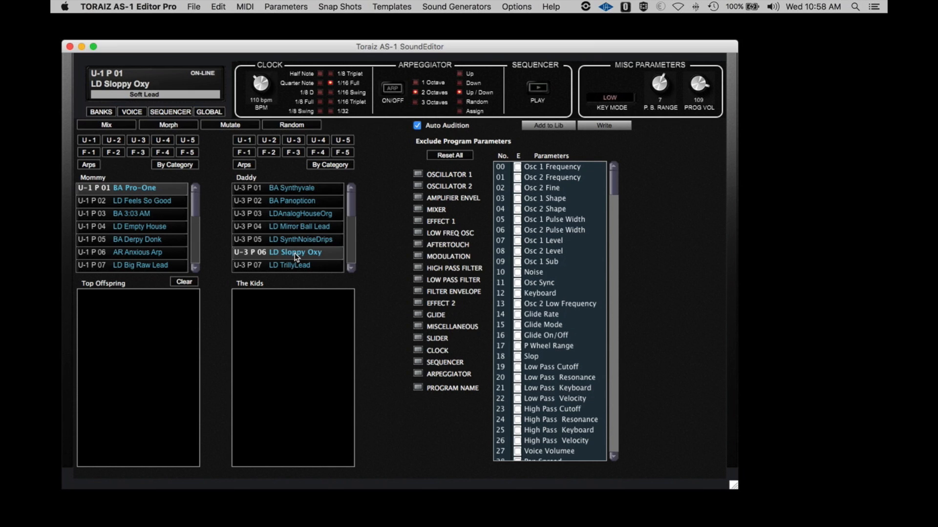
- Mix BA Pro-One and LD Sloppy Oxy several times to generate fresh batches of kids
{"action": "left_click", "coordinate": [111, 126]}
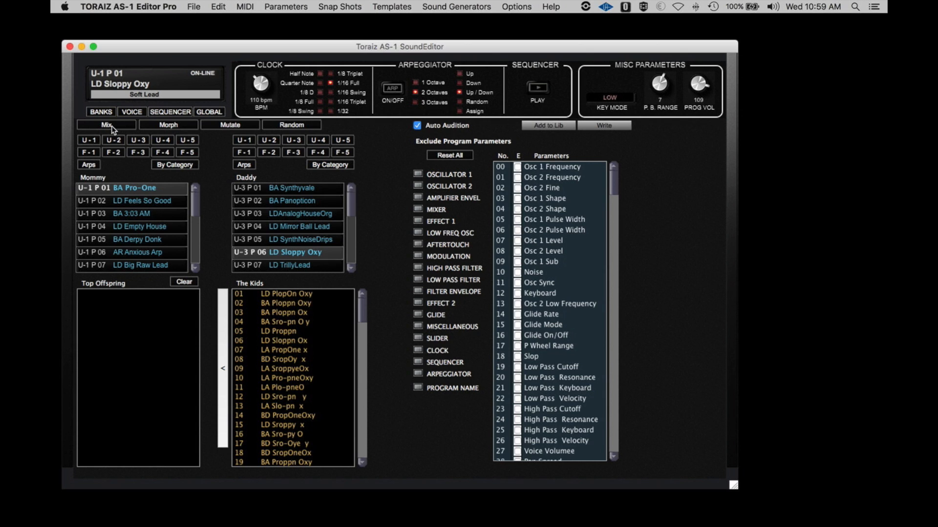
{"action": "left_click", "coordinate": [111, 124]}
{"action": "left_click", "coordinate": [111, 124]}
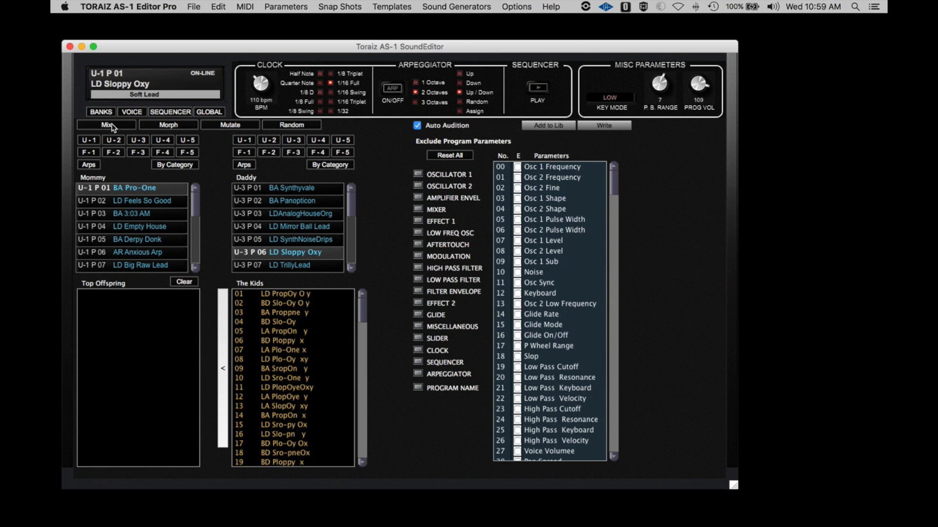
{"action": "left_click", "coordinate": [111, 124]}
{"action": "left_click", "coordinate": [111, 125]}
{"action": "left_click", "coordinate": [112, 124]}
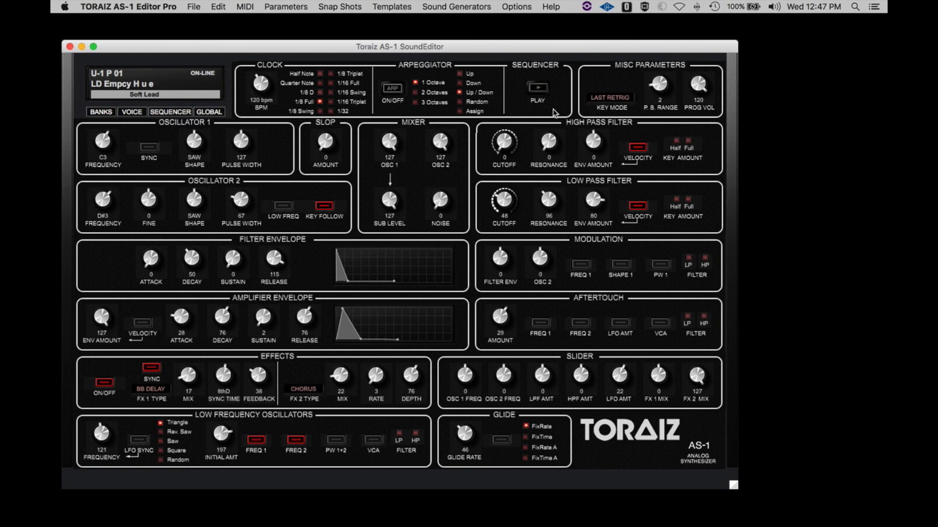
- Open Program Genetics and mix U-1 P 01 BA Pro-One as Mommy with U-1 P 50 LD Fat PW as Daddy
{"action": "left_click", "coordinate": [455, 8]}
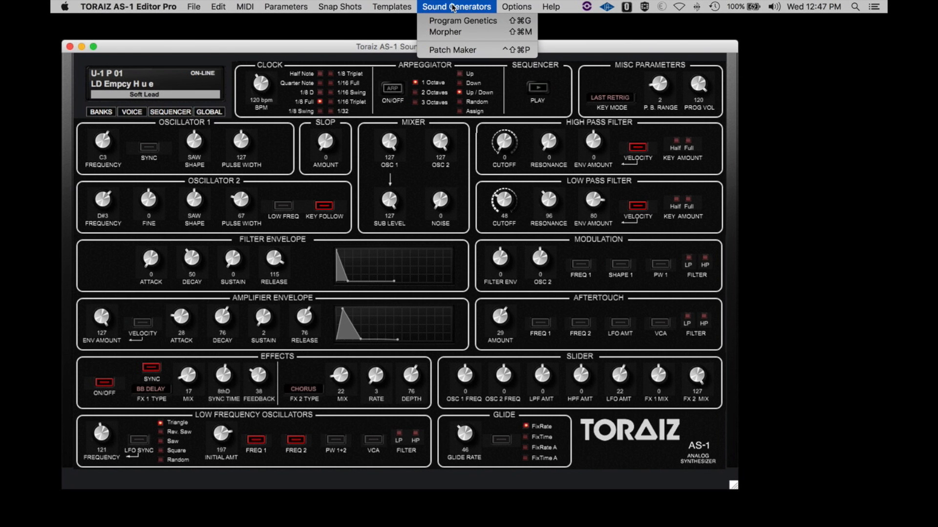
{"action": "left_click", "coordinate": [451, 21]}
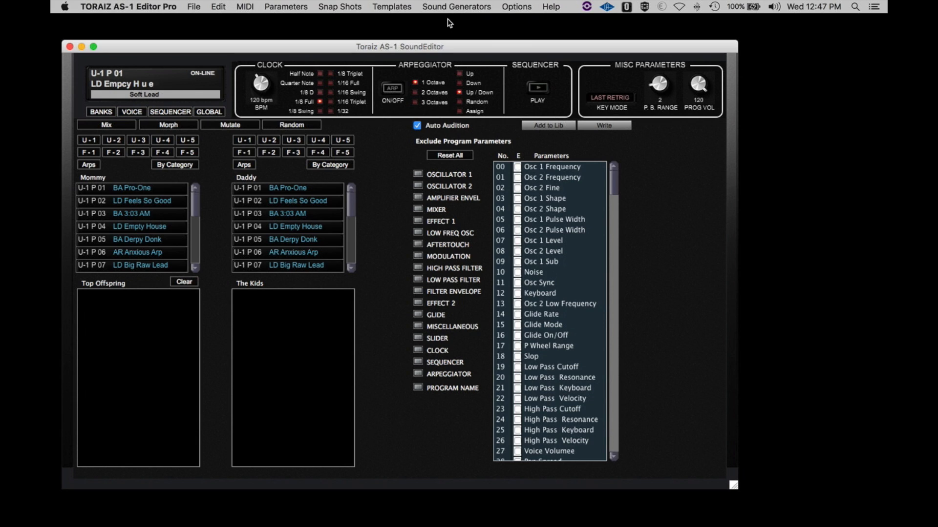
{"action": "left_click", "coordinate": [133, 192]}
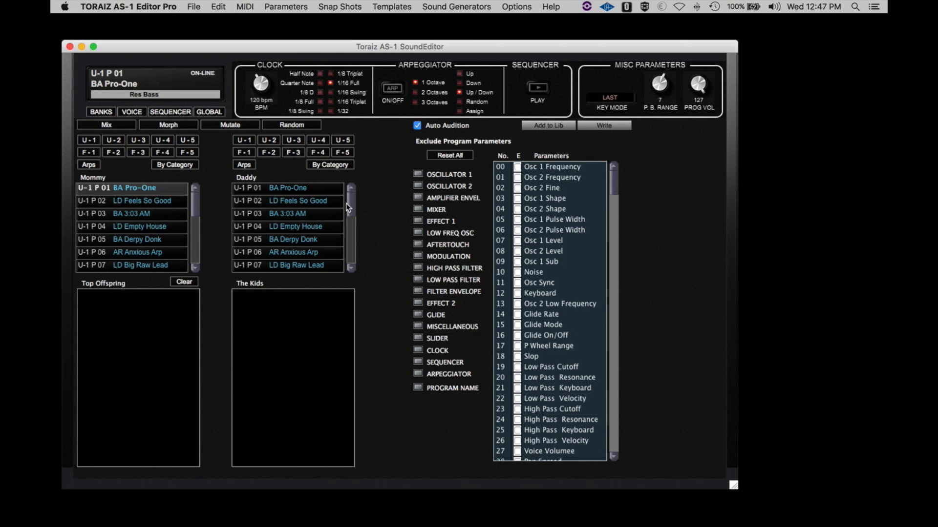
{"action": "left_click_drag", "start_coordinate": [349, 203], "coordinate": [348, 227]}
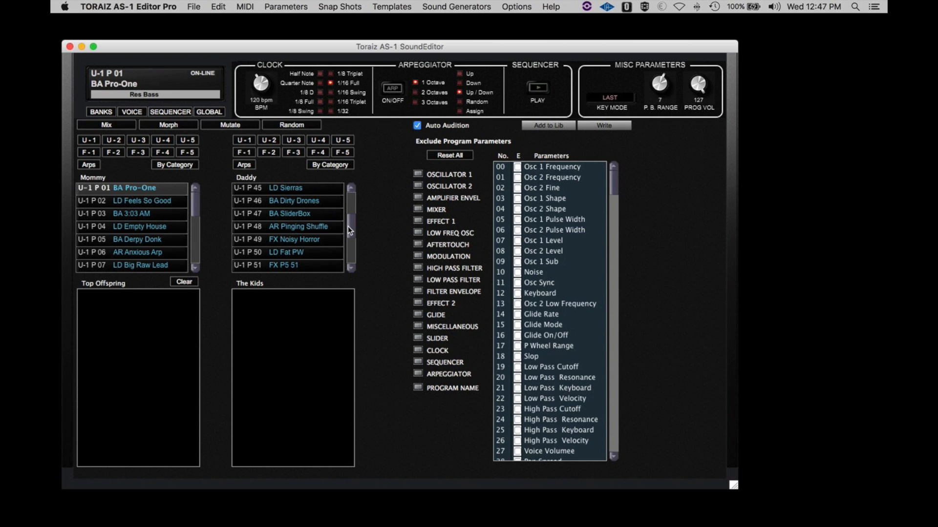
{"action": "left_click", "coordinate": [296, 205]}
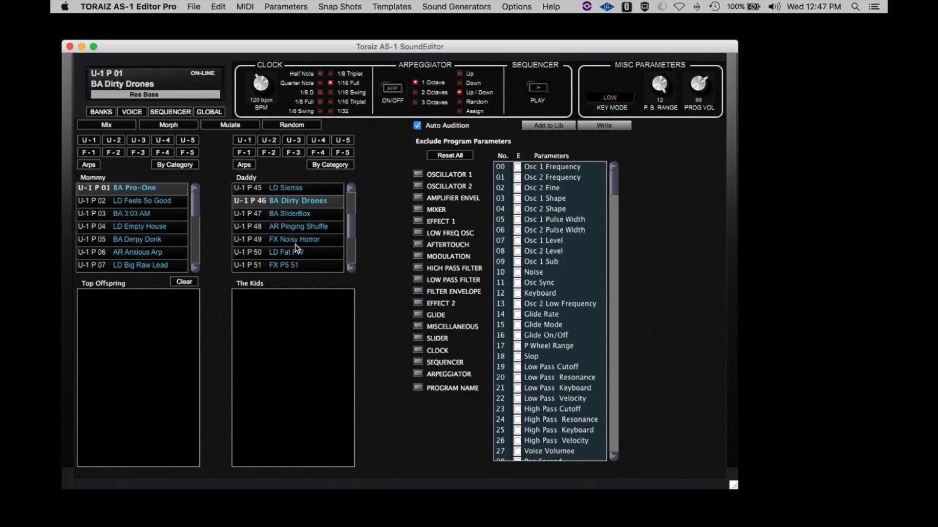
{"action": "left_click", "coordinate": [294, 257]}
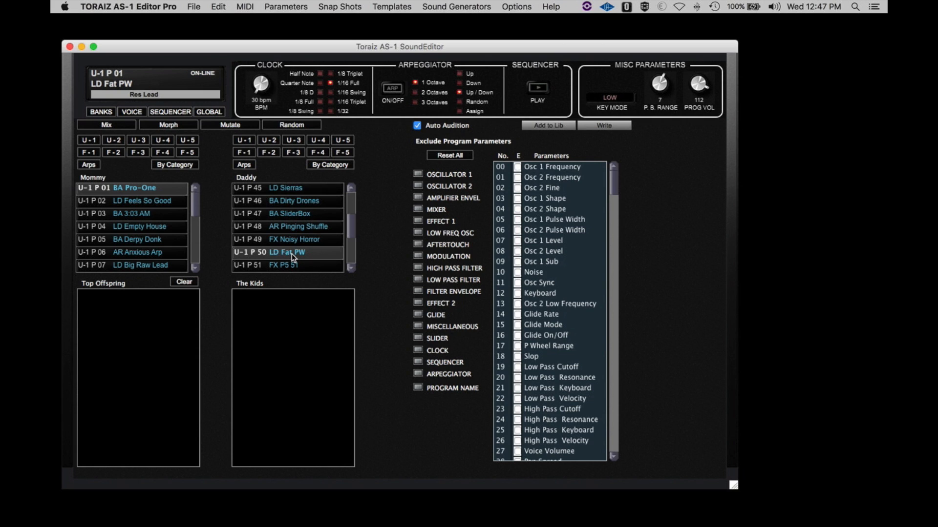
{"action": "left_click", "coordinate": [96, 124]}
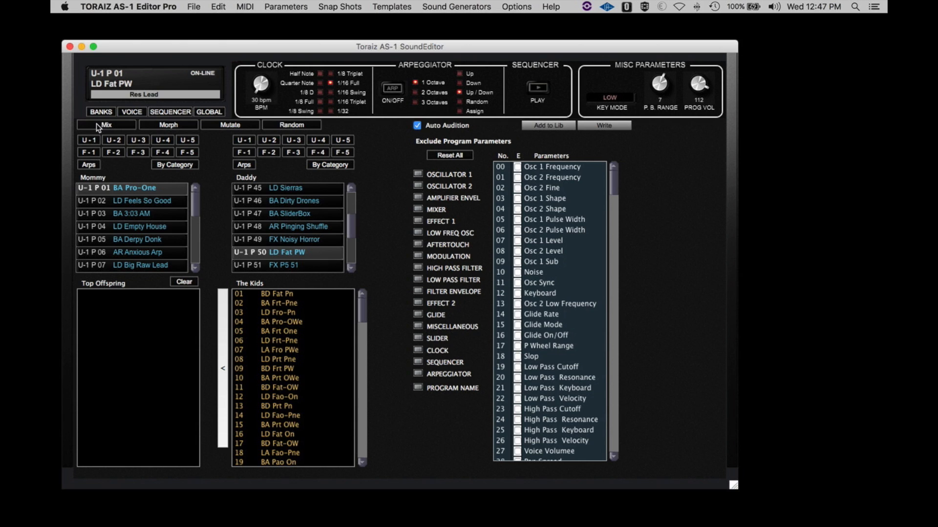
- Audition kids 01 to 03 and add kid 03, LD Fro-Pn, to Top Offspring
{"action": "left_click", "coordinate": [279, 296]}
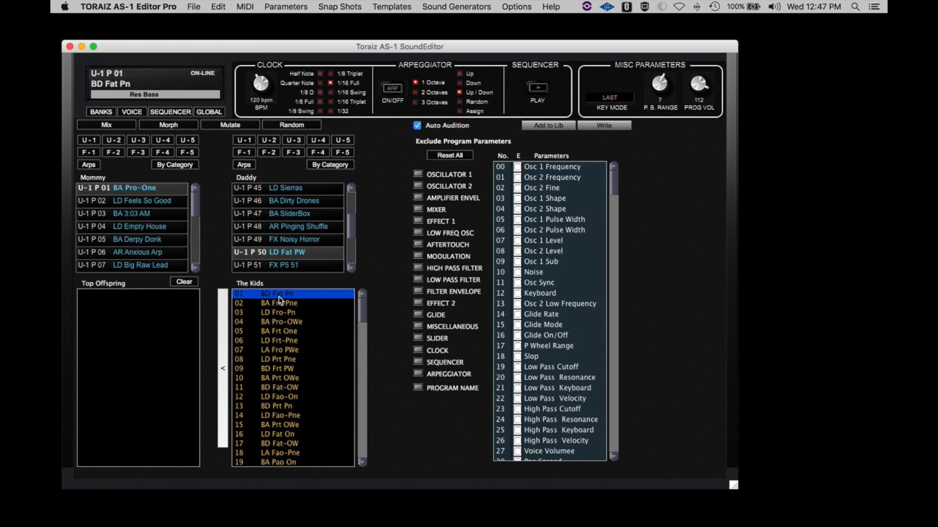
{"action": "left_click", "coordinate": [279, 306]}
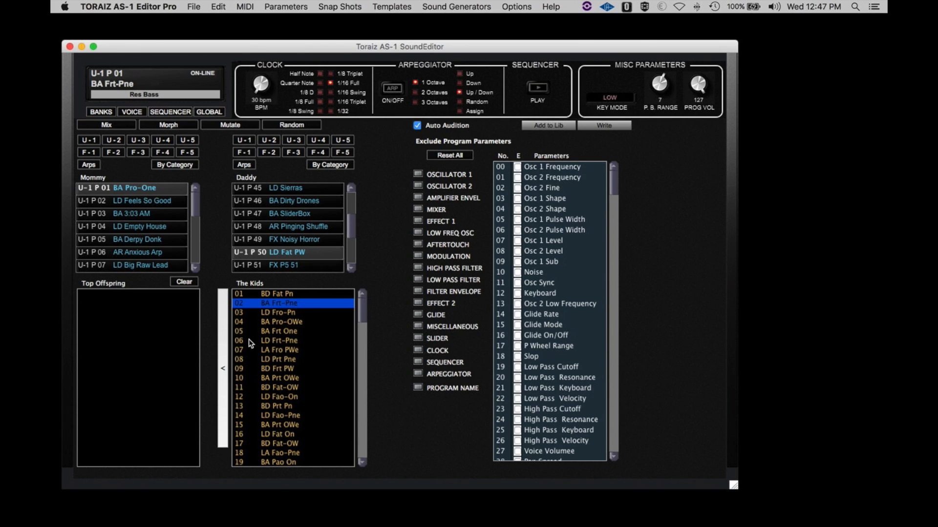
{"action": "left_click", "coordinate": [268, 313]}
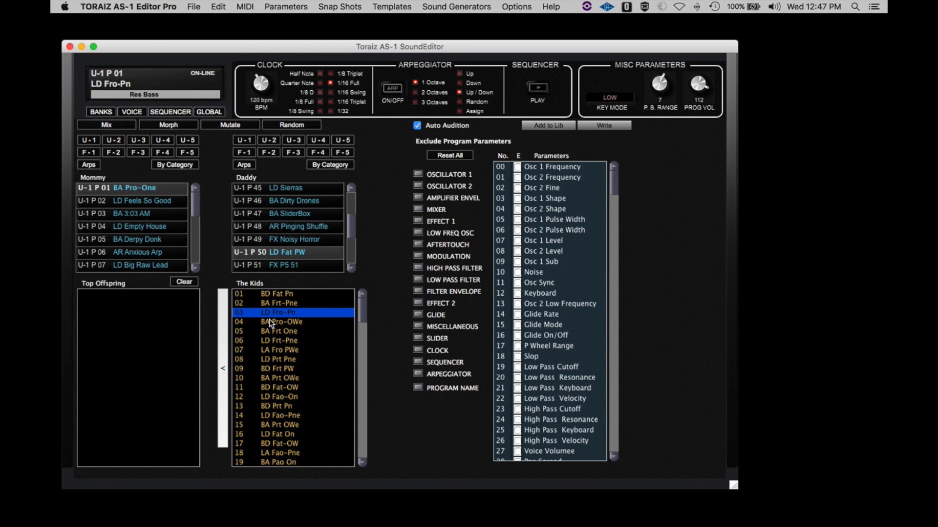
{"action": "left_click", "coordinate": [223, 362]}
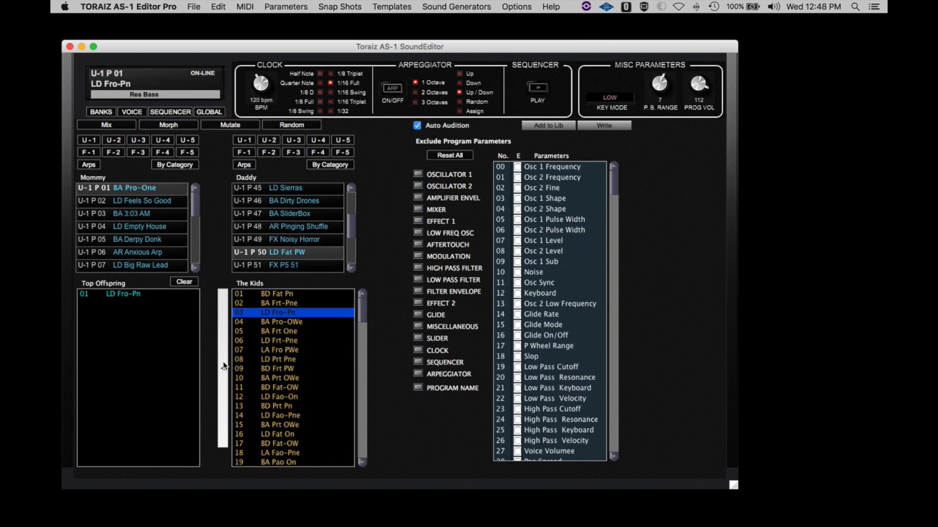
- Audition kids 04 to 06 and add BA Frt One and LD Frt-Pne to Top Offspring
{"action": "left_click", "coordinate": [286, 323]}
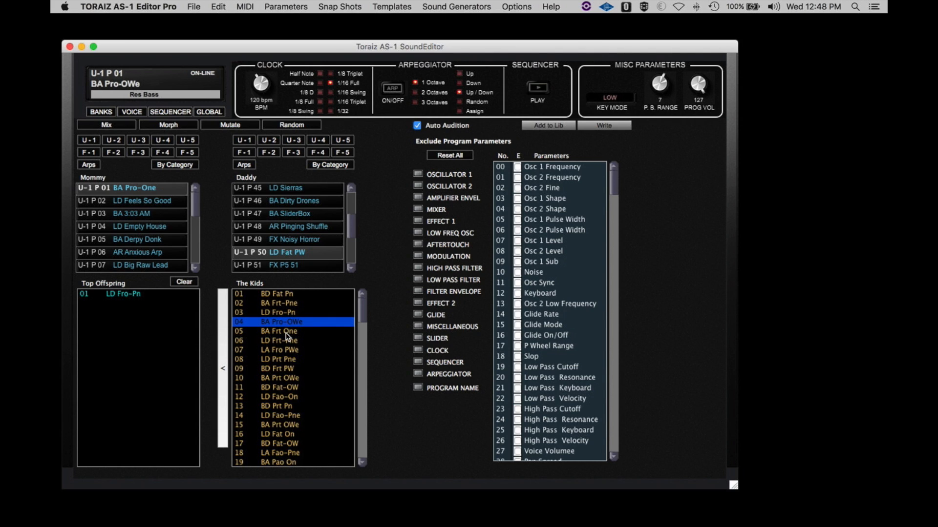
{"action": "left_click", "coordinate": [286, 333]}
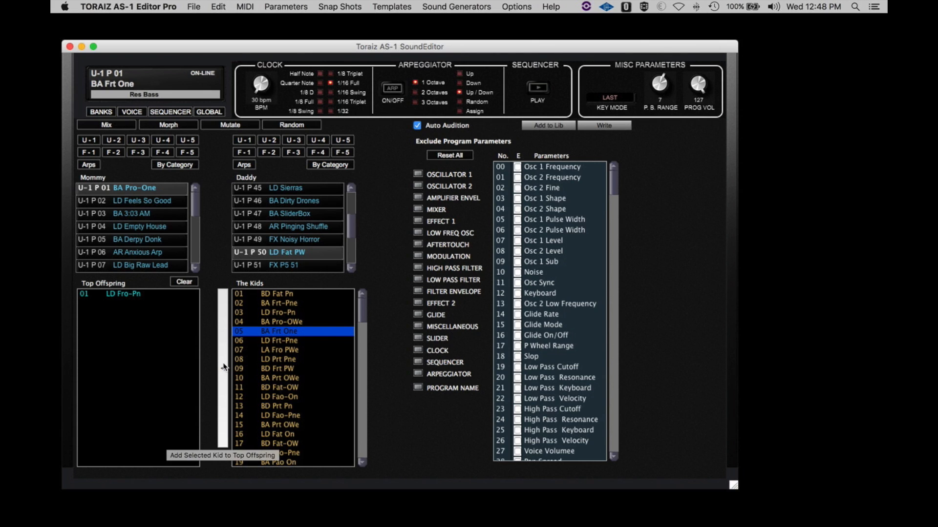
{"action": "left_click", "coordinate": [222, 362]}
{"action": "left_click", "coordinate": [282, 342]}
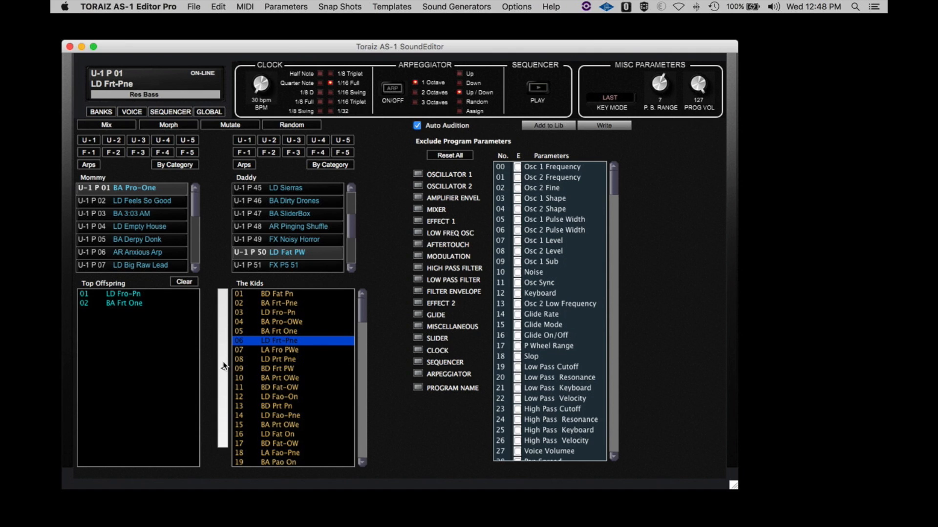
{"action": "left_click", "coordinate": [223, 362]}
- Audition further kids, including 08 LD Prt Pne, 12 LD Fao-On and 42 BA Fro PWe
{"action": "left_click", "coordinate": [280, 362]}
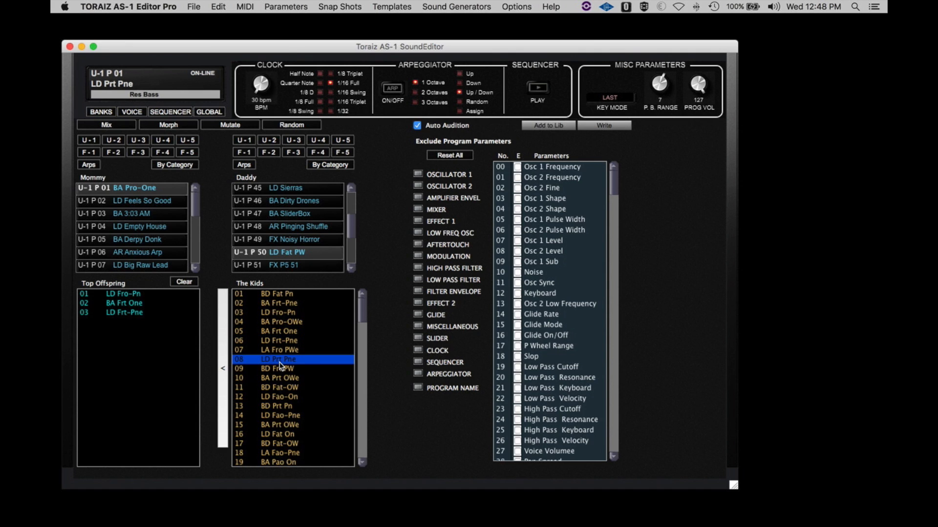
{"action": "left_click", "coordinate": [280, 369]}
{"action": "left_click", "coordinate": [276, 397]}
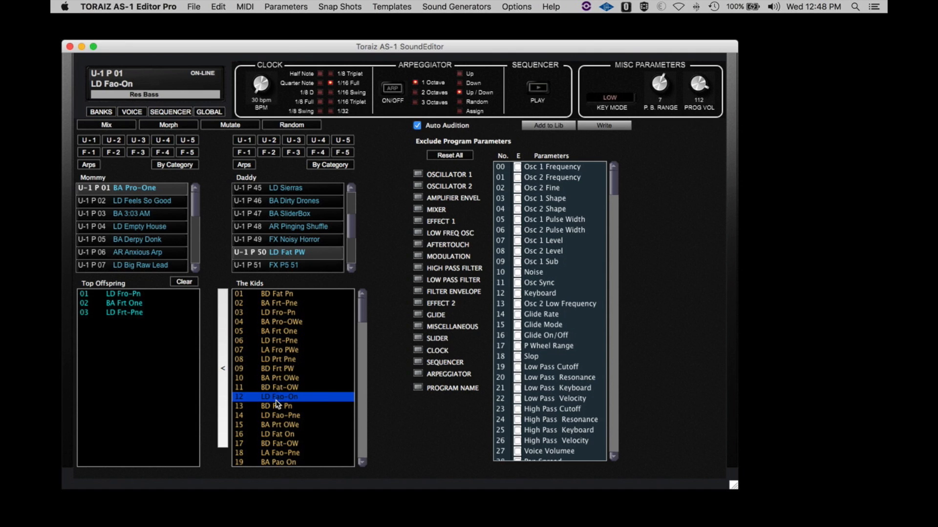
{"action": "left_click_drag", "start_coordinate": [362, 313], "coordinate": [362, 374]}
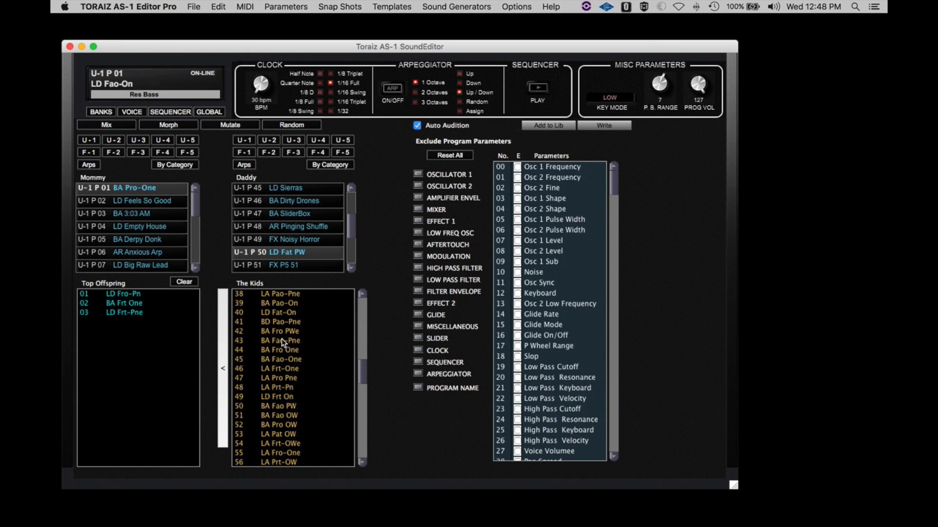
{"action": "left_click", "coordinate": [276, 331]}
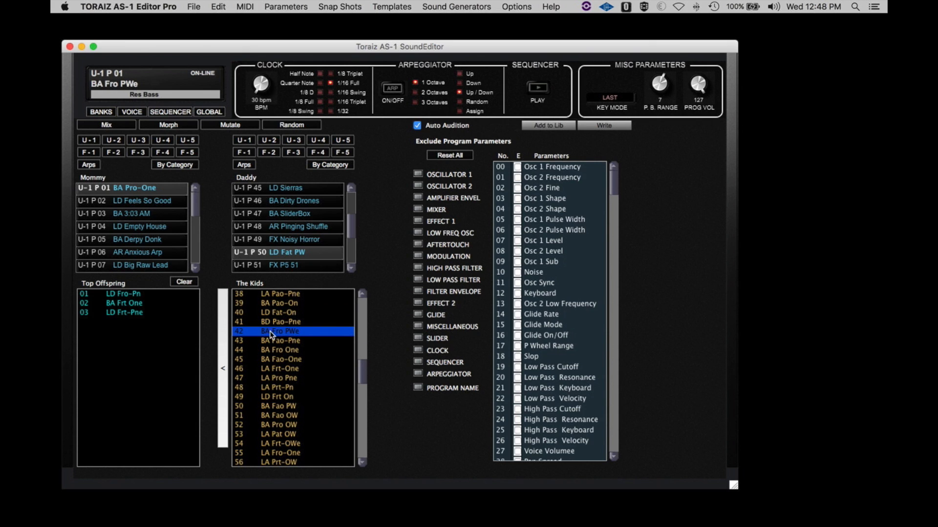
- Add kids 42 BA Fro PWe, 47 LA Pro Pne and 55 LA Fro-One to Top Offspring, auditioning the latter two
{"action": "left_click", "coordinate": [221, 362]}
{"action": "left_click", "coordinate": [278, 375]}
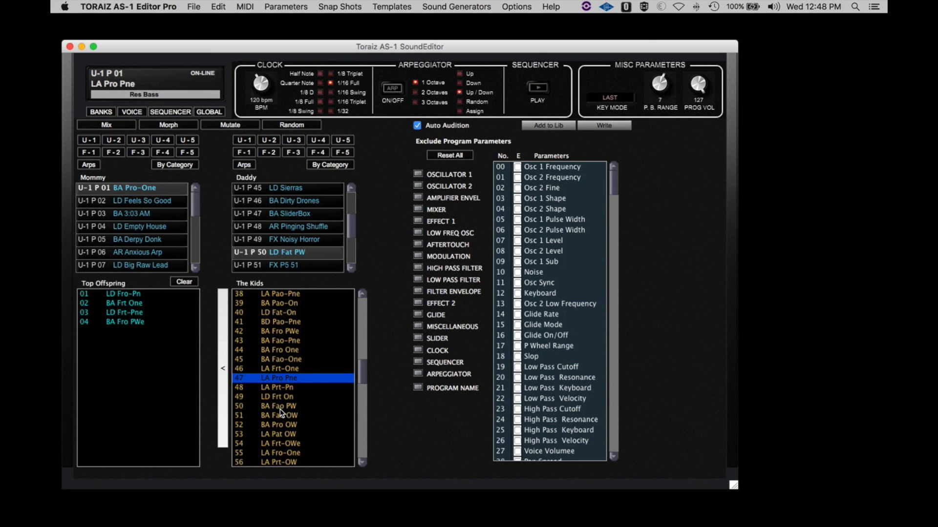
{"action": "left_click", "coordinate": [225, 379]}
{"action": "scroll", "coordinate": [359, 382], "scroll_direction": "down", "scroll_amount": 3}
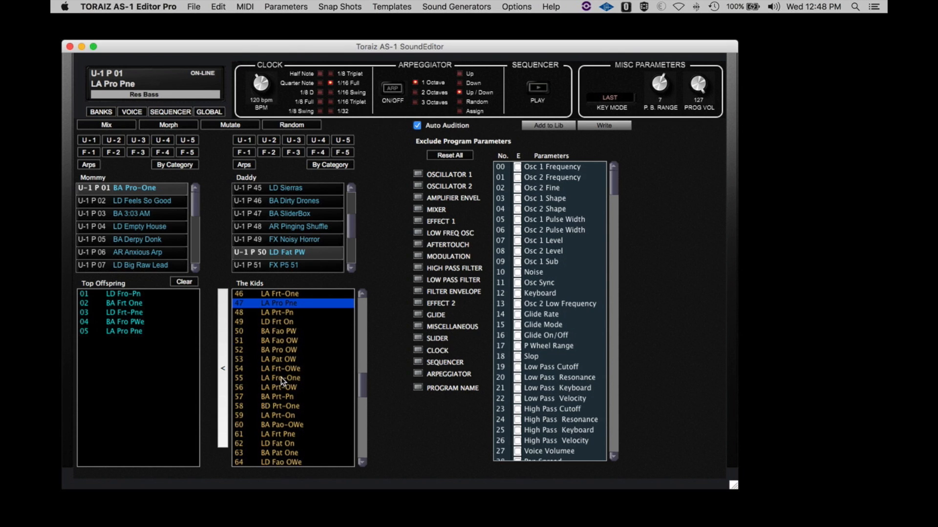
{"action": "left_click", "coordinate": [281, 378]}
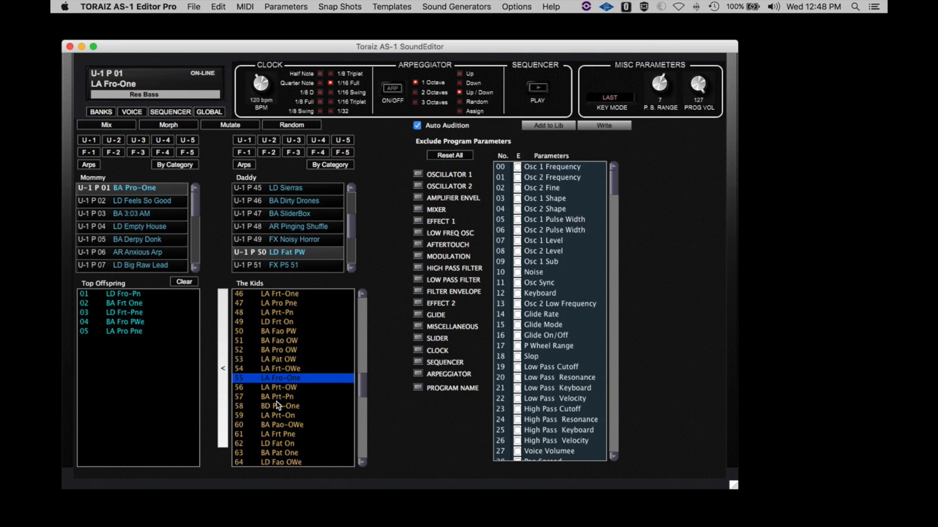
{"action": "left_click", "coordinate": [225, 372]}
- Audition kids 59, 63, 79, 83, 88 and 92 from the Kids list
{"action": "left_click", "coordinate": [278, 415]}
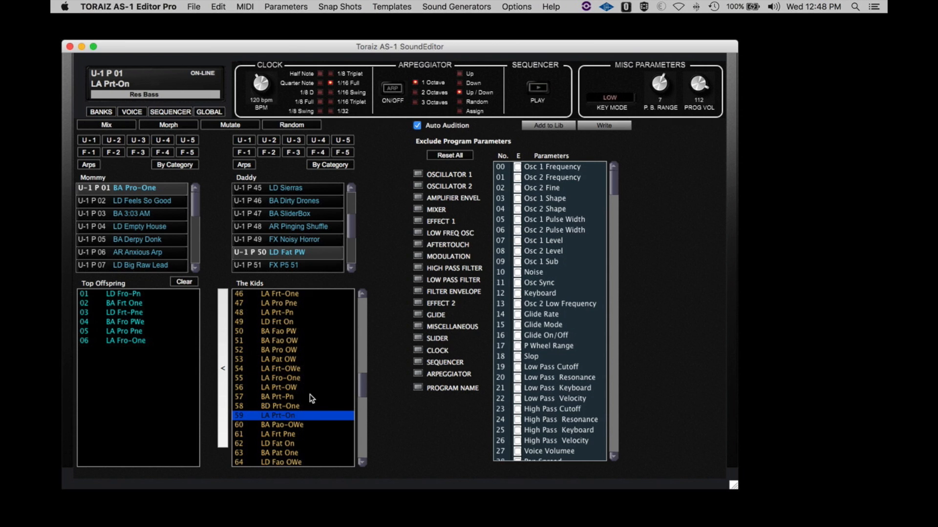
{"action": "left_click", "coordinate": [285, 453]}
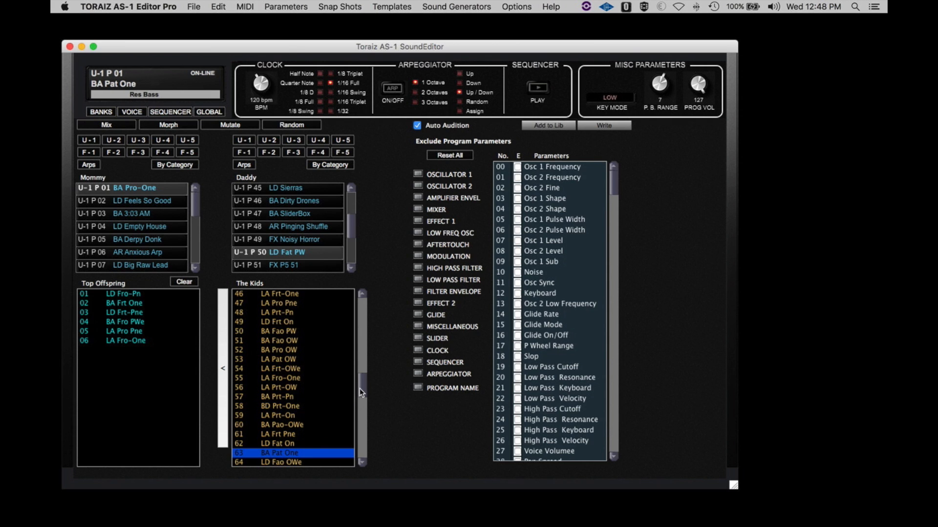
{"action": "left_click_drag", "start_coordinate": [361, 389], "coordinate": [359, 424]}
{"action": "left_click", "coordinate": [280, 389]}
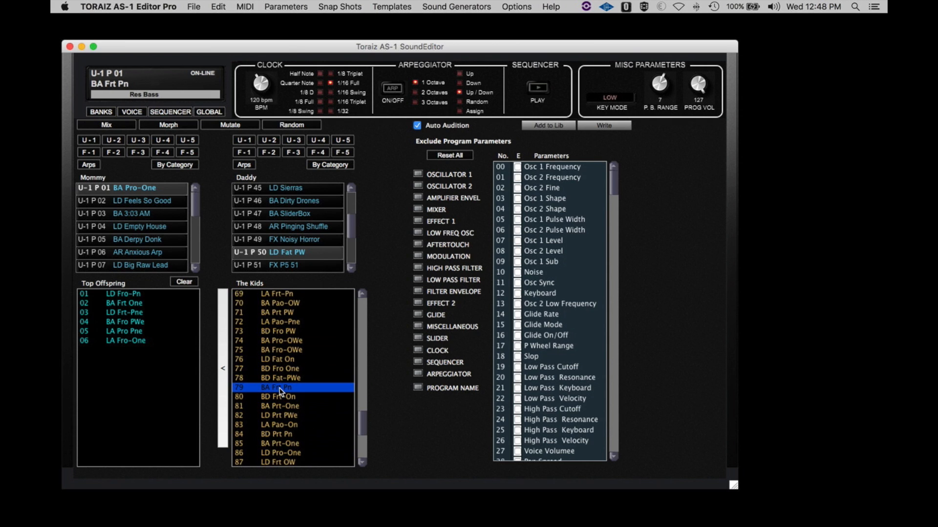
{"action": "left_click", "coordinate": [279, 425]}
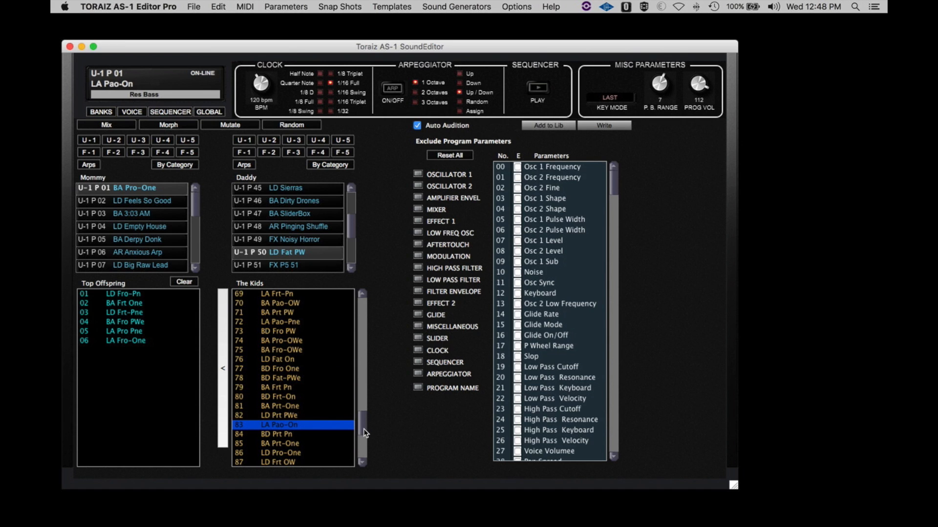
{"action": "left_click_drag", "start_coordinate": [363, 429], "coordinate": [363, 439]}
{"action": "left_click", "coordinate": [288, 389]}
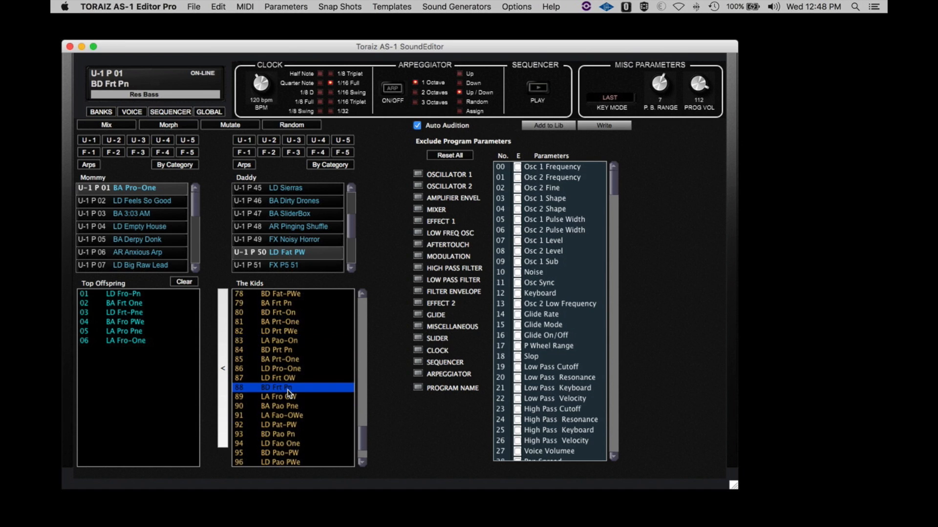
{"action": "left_click", "coordinate": [281, 425]}
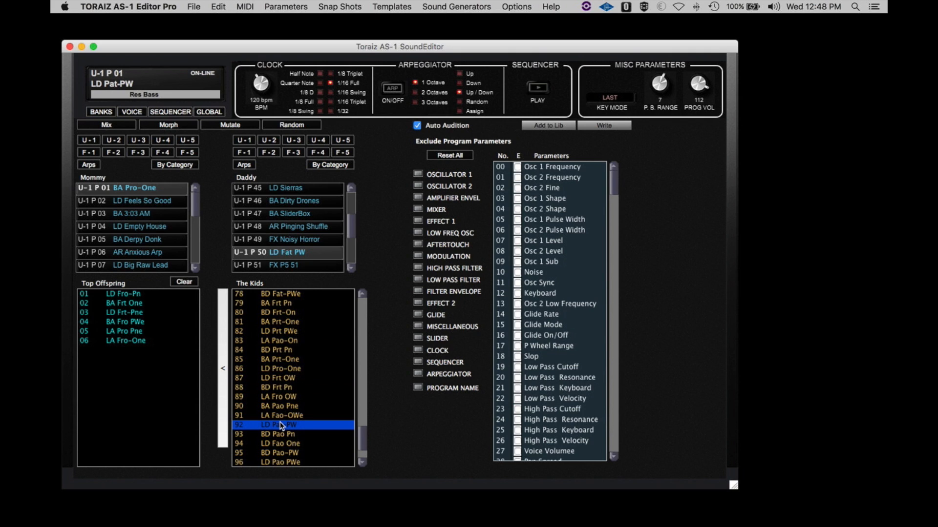
- Audition kids 93 BD Pao Pn and 99 LA Fao On and add both to Top Offspring
{"action": "left_click", "coordinate": [277, 435]}
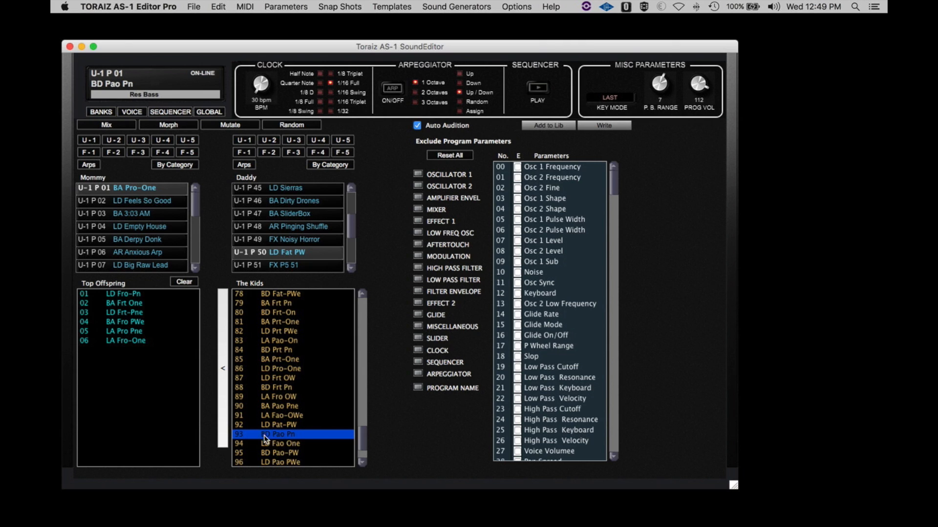
{"action": "left_click", "coordinate": [223, 415]}
{"action": "scroll", "coordinate": [368, 444], "scroll_direction": "down", "scroll_amount": 4}
{"action": "left_click", "coordinate": [289, 454]}
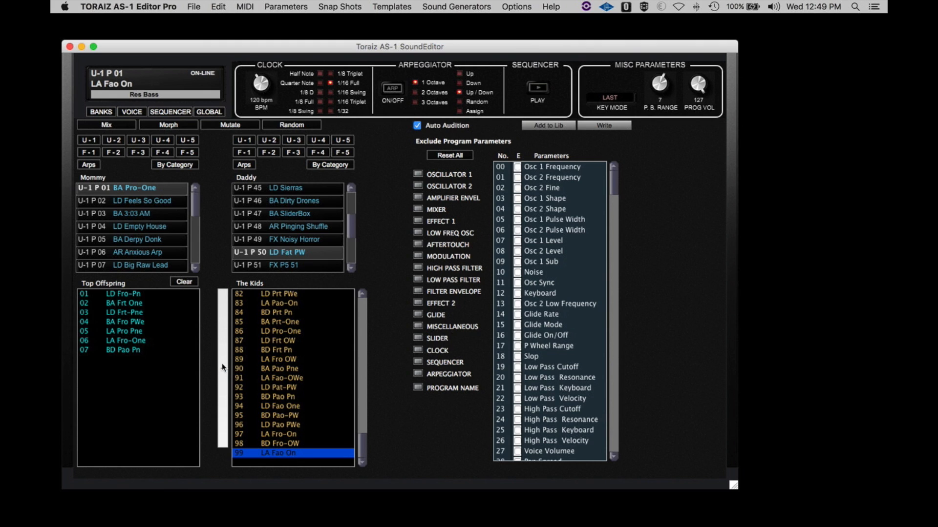
{"action": "left_click", "coordinate": [222, 364]}
- Mix the same parents again, audition new kids 04, 09 and 11, and add kid 11, BD Frt-On, to Top Offspring
{"action": "left_click", "coordinate": [103, 126]}
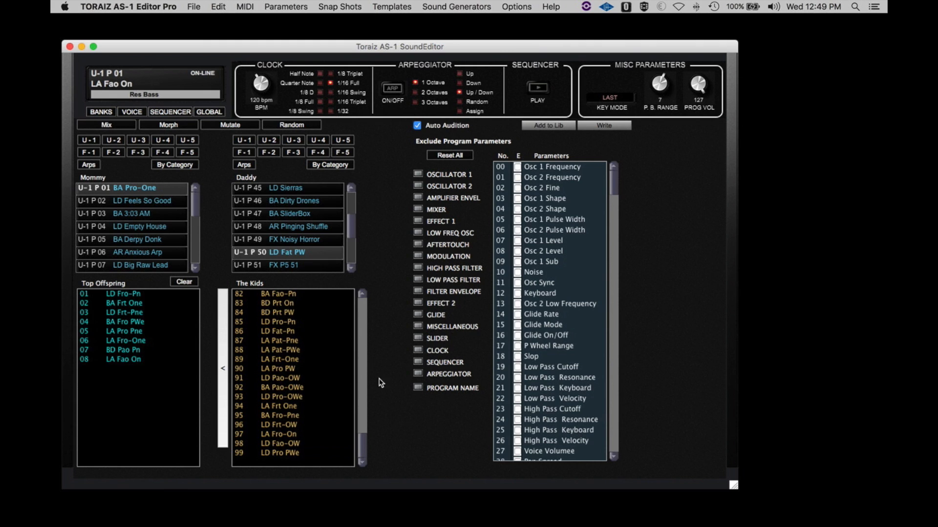
{"action": "left_click_drag", "start_coordinate": [364, 442], "coordinate": [364, 268]}
{"action": "left_click", "coordinate": [277, 322]}
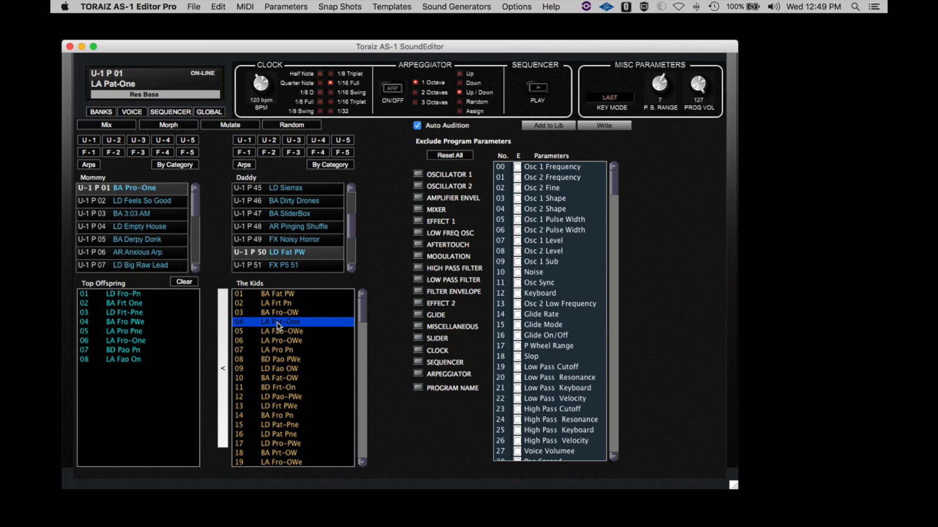
{"action": "left_click", "coordinate": [279, 369]}
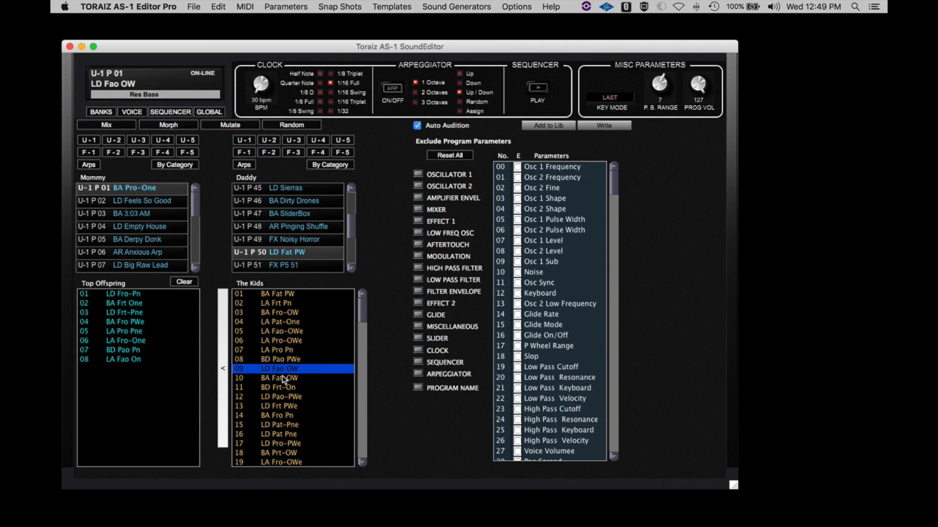
{"action": "left_click", "coordinate": [281, 388]}
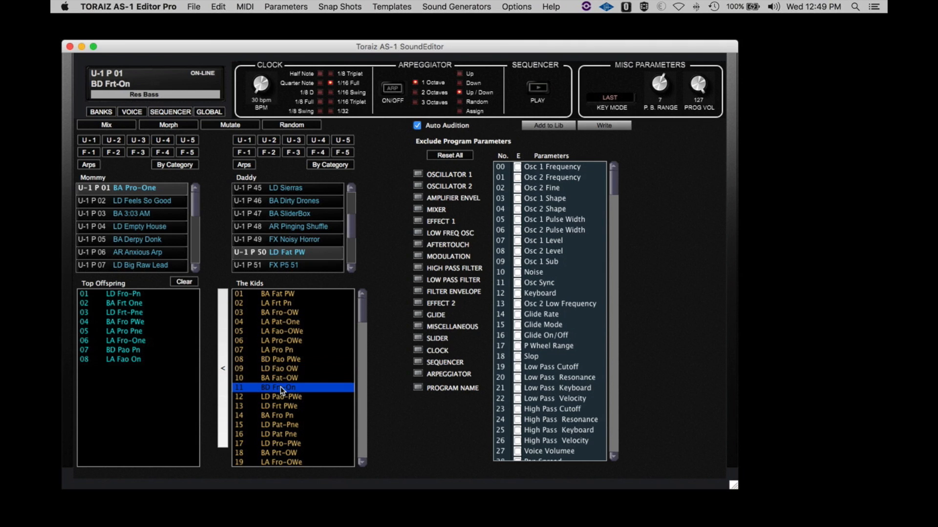
{"action": "left_click", "coordinate": [224, 375]}
- Open the librarian from the banks view and add the programs from Top Offspring to the library
{"action": "left_click", "coordinate": [97, 110]}
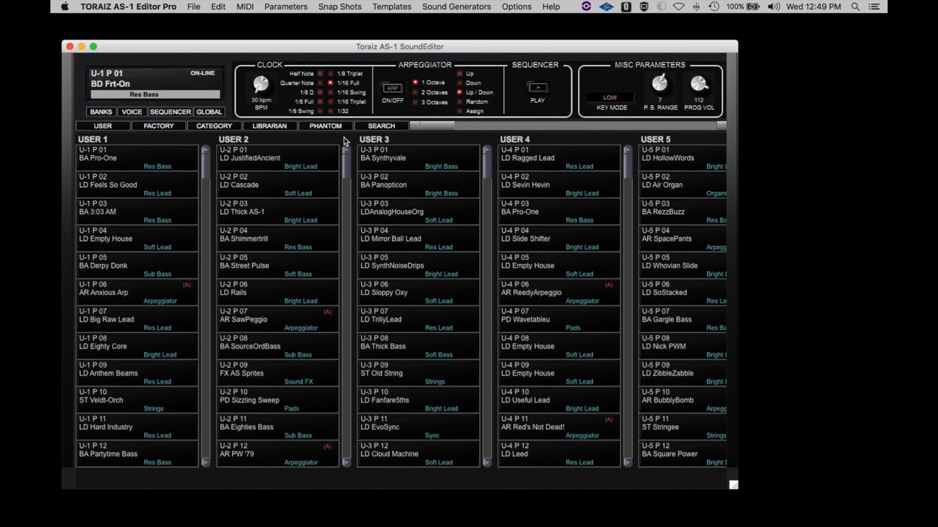
{"action": "left_click", "coordinate": [270, 126]}
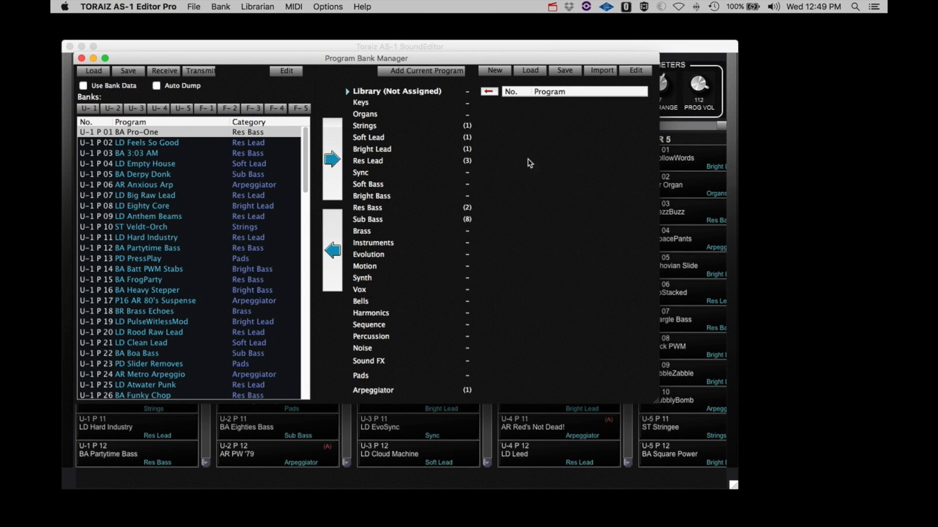
{"action": "left_click", "coordinate": [253, 8]}
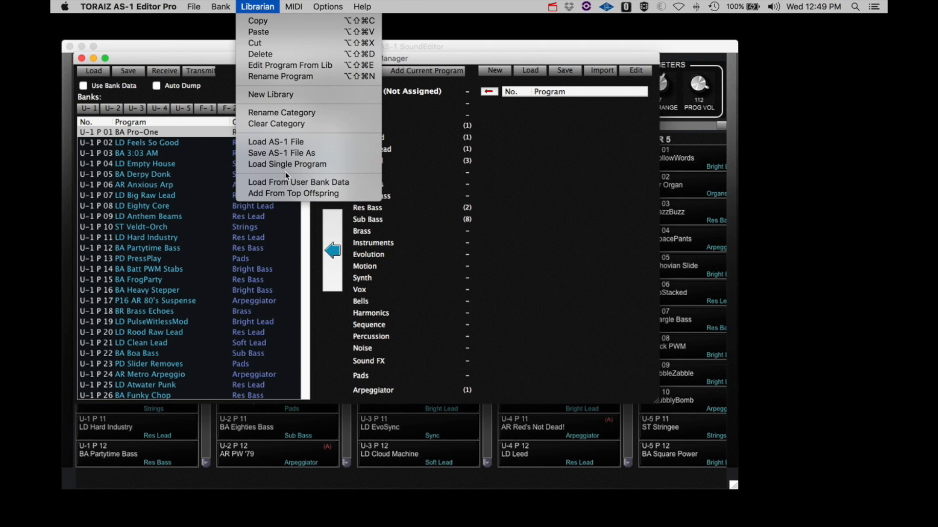
{"action": "left_click", "coordinate": [286, 193]}
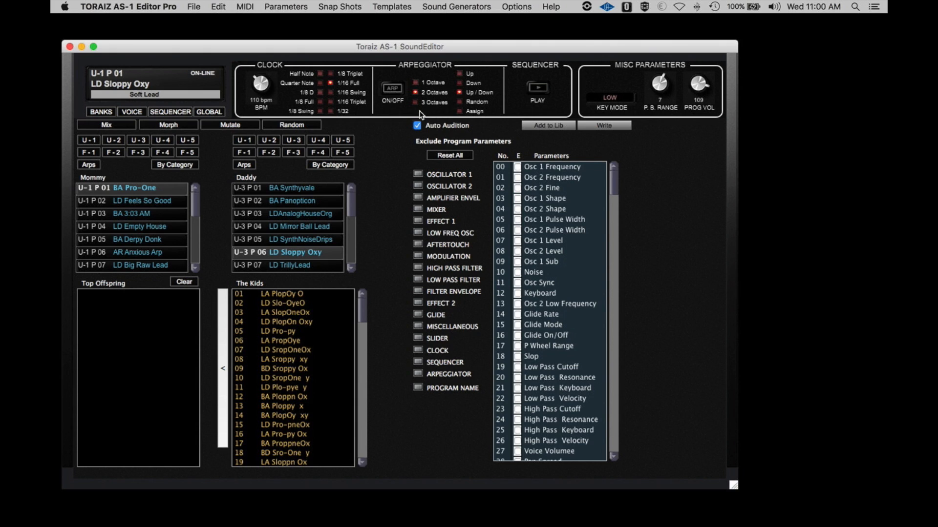
- Toggle Auto Audition off and on, and exclude the Oscillator 1 and Oscillator 2 parameter groups from breeding
{"action": "left_click", "coordinate": [417, 126]}
{"action": "left_click", "coordinate": [417, 126]}
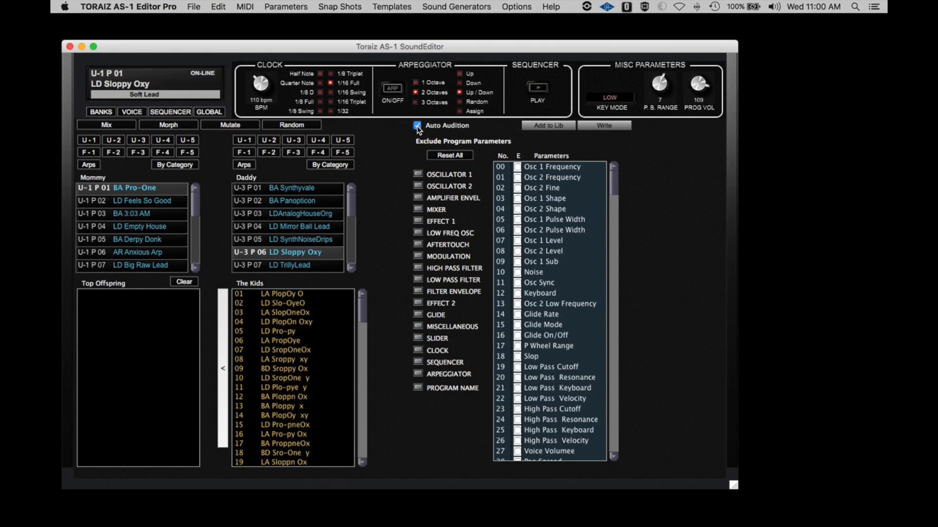
{"action": "left_click", "coordinate": [418, 174]}
{"action": "left_click", "coordinate": [418, 185]}
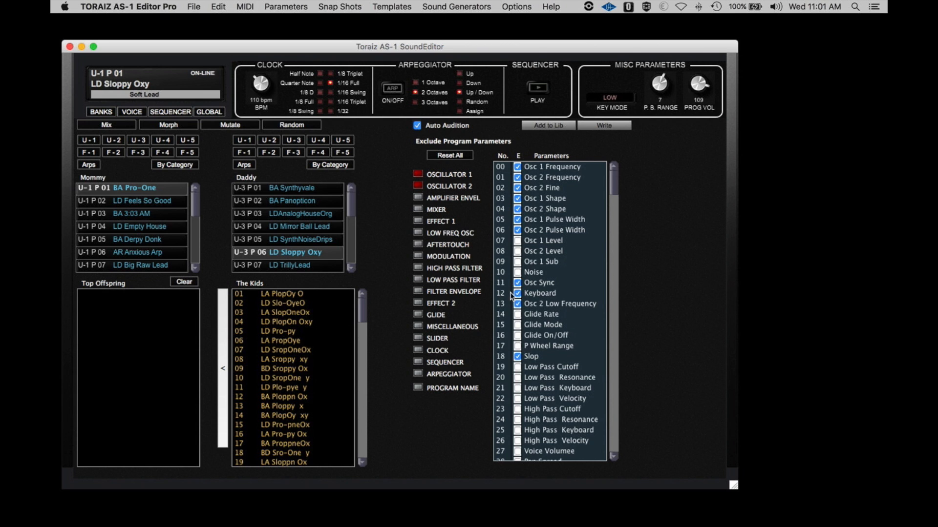
{"action": "left_click_drag", "start_coordinate": [616, 186], "coordinate": [604, 208]}
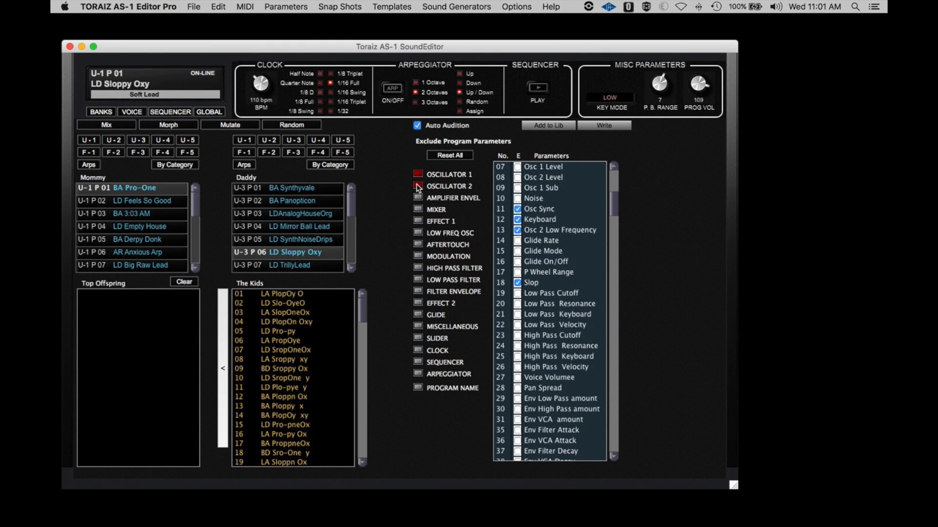
- Remove the exclusion of the Oscillator 2 group and of the individual Osc Sync parameter
{"action": "left_click", "coordinate": [419, 186]}
{"action": "mouse_move", "coordinate": [617, 209]}
{"action": "left_mouse_down"}
{"action": "mouse_move", "coordinate": [614, 236]}
{"action": "mouse_move", "coordinate": [611, 195]}
{"action": "left_mouse_up"}
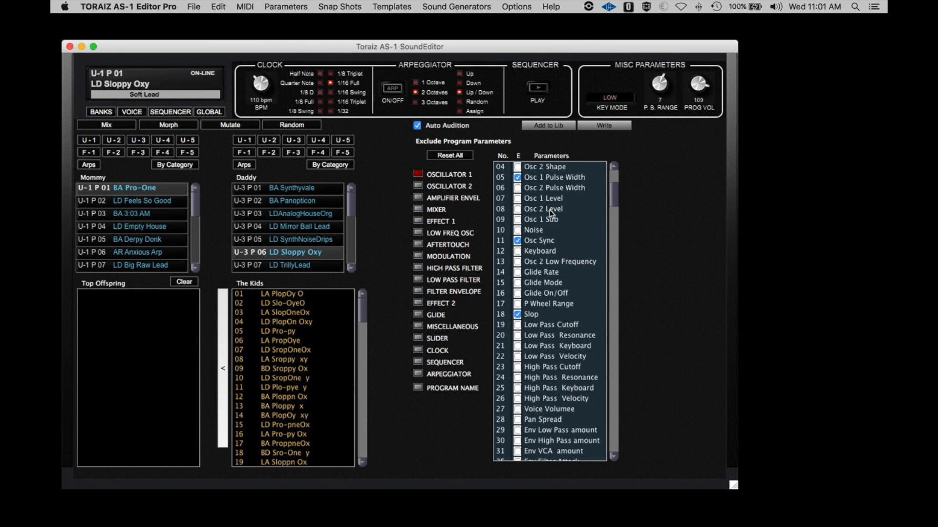
{"action": "left_click", "coordinate": [517, 241]}
{"action": "left_click_drag", "start_coordinate": [610, 192], "coordinate": [611, 178]}
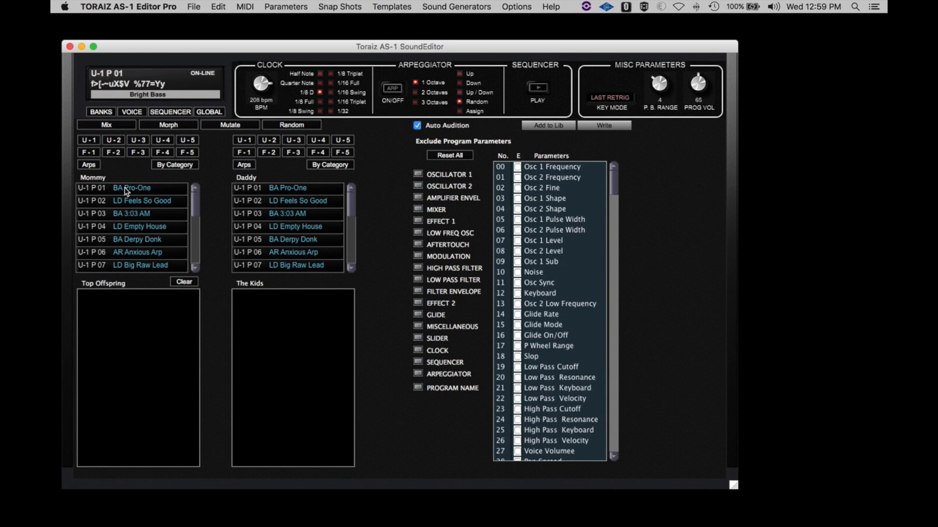
- Mix U-1 P 01 BA Pro-One as Mommy with U-1 P 04 LD Empty House as Daddy, excluding Oscillator 1 and Oscillator 2
{"action": "left_click", "coordinate": [125, 189]}
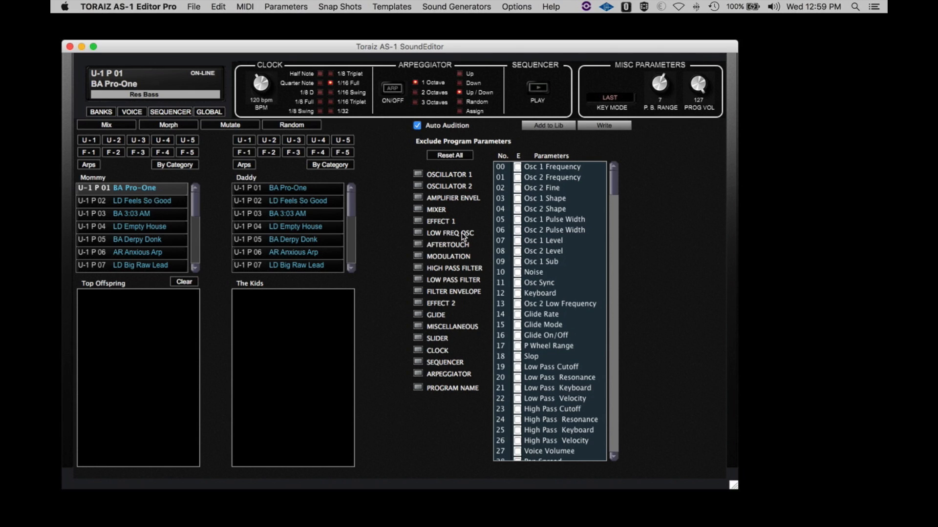
{"action": "left_click", "coordinate": [418, 174]}
{"action": "left_click", "coordinate": [418, 185]}
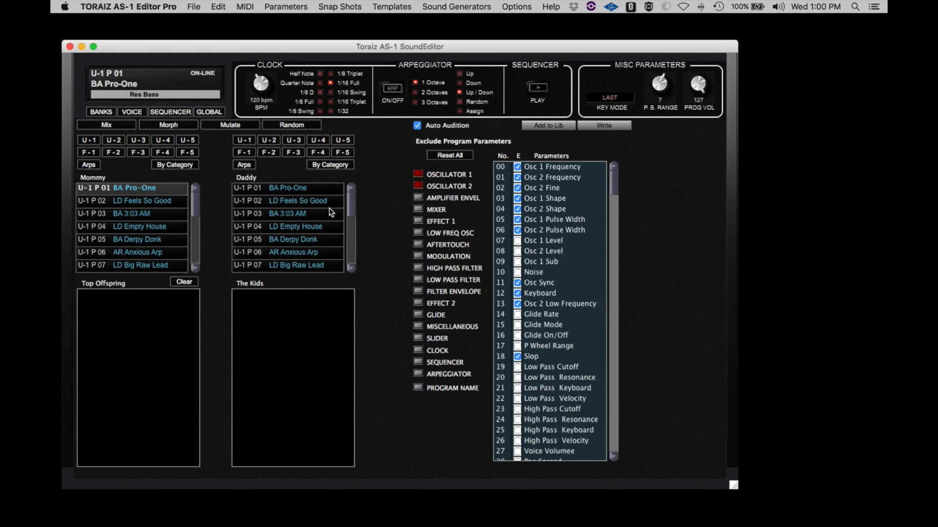
{"action": "left_click", "coordinate": [306, 228]}
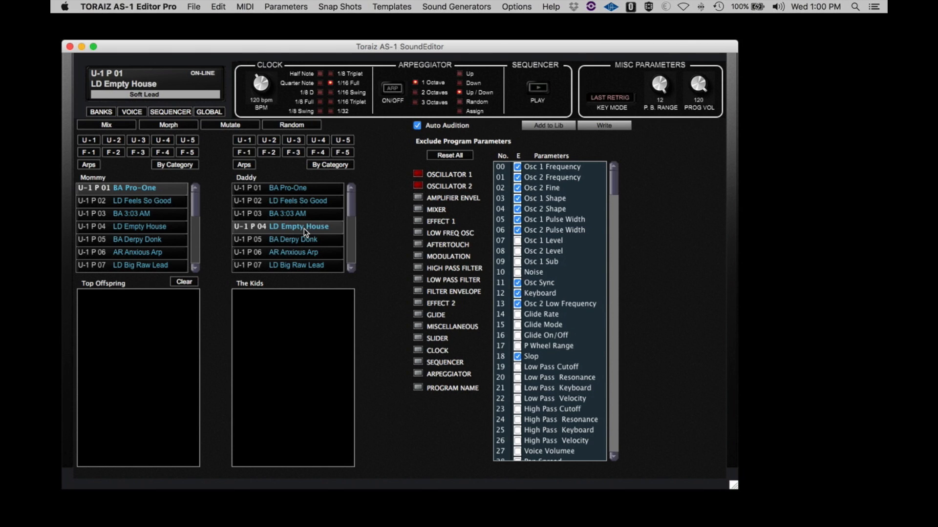
{"action": "left_click", "coordinate": [100, 127]}
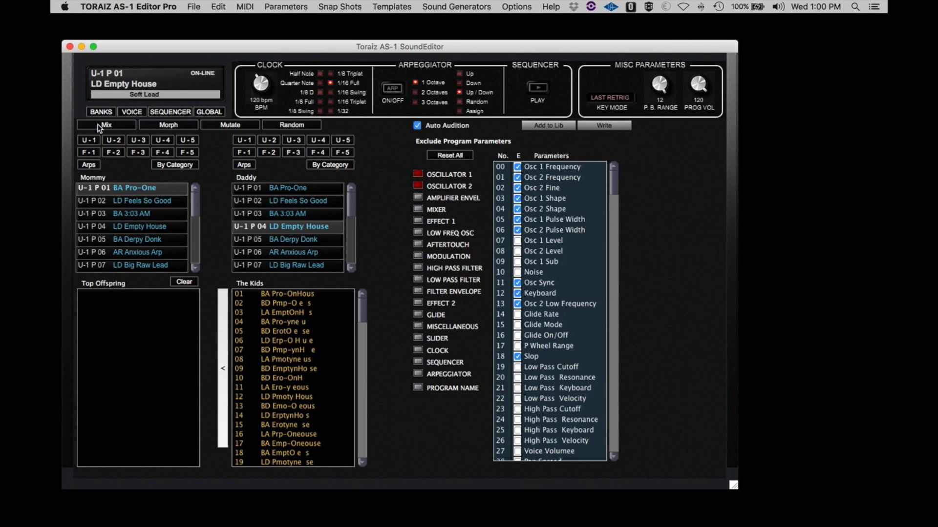
- Audition kids 01, 02, 10 and 17, and add kid 17, BA Emp-Oneouse, to Top Offspring
{"action": "left_click", "coordinate": [295, 295]}
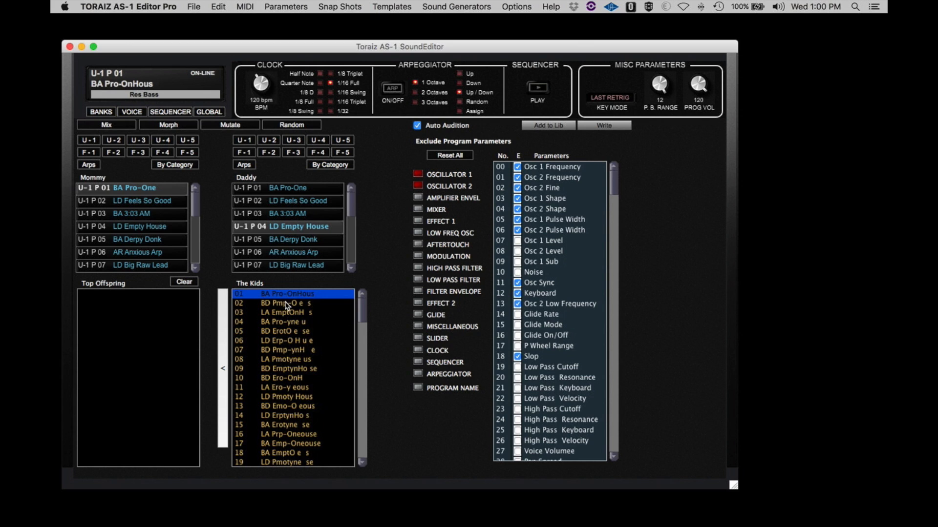
{"action": "left_click", "coordinate": [287, 303]}
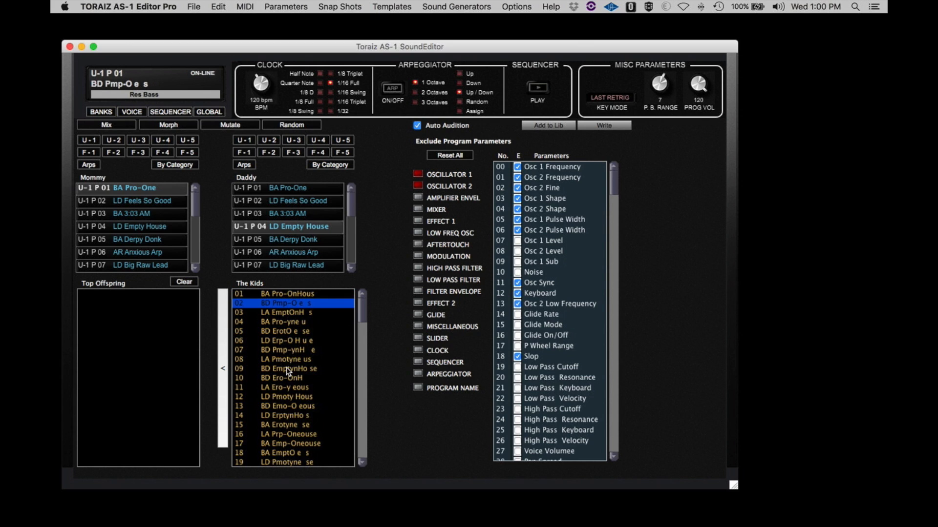
{"action": "left_click", "coordinate": [280, 379]}
{"action": "scroll", "coordinate": [359, 328], "scroll_direction": "down", "scroll_amount": 3}
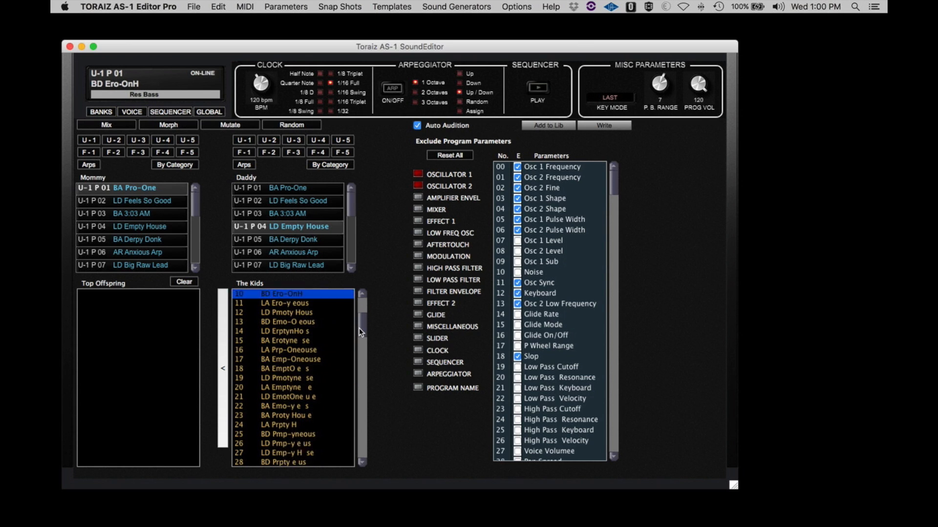
{"action": "scroll", "coordinate": [359, 328], "scroll_direction": "down", "scroll_amount": 1}
{"action": "left_click", "coordinate": [285, 349]}
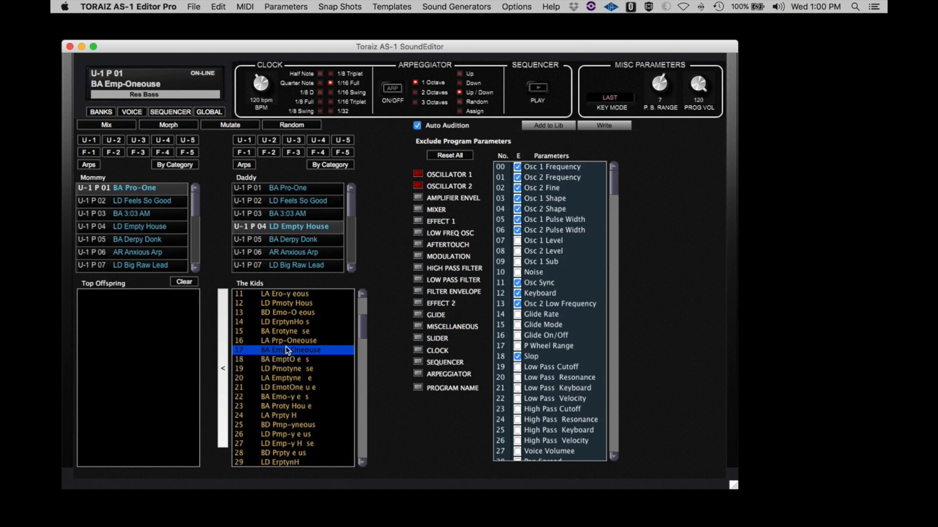
{"action": "left_click", "coordinate": [222, 362]}
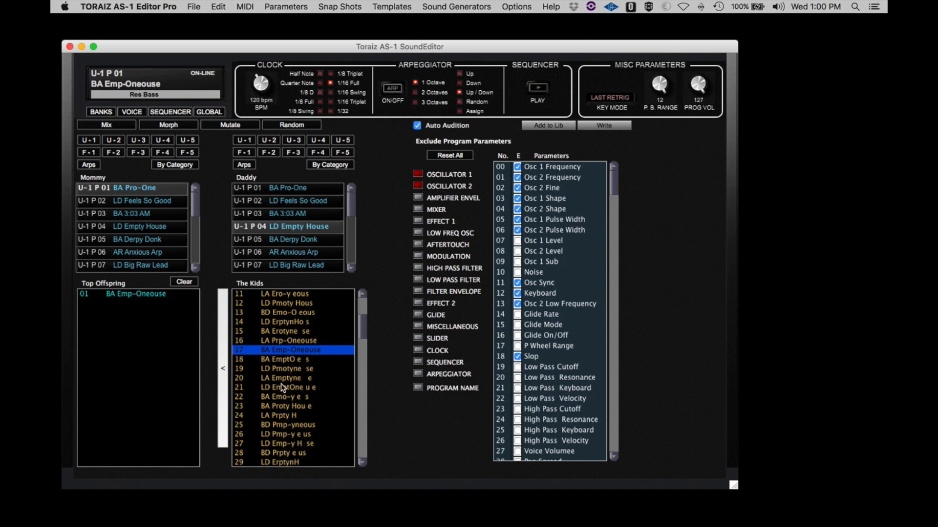
- Audition kids 23 BA Proty Hou e and 42 BD Pro-ynHo e
{"action": "left_click", "coordinate": [283, 406]}
{"action": "left_click_drag", "start_coordinate": [361, 344], "coordinate": [361, 370]}
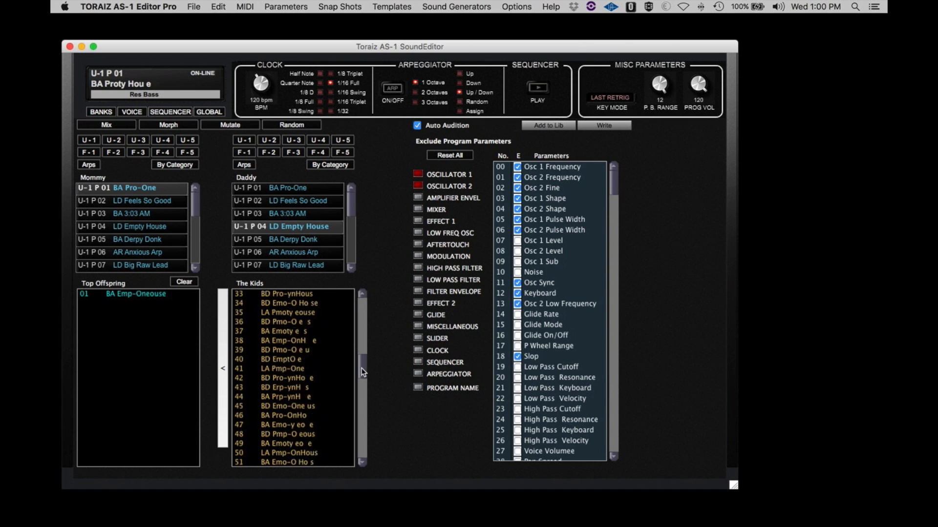
{"action": "scroll", "coordinate": [361, 370], "scroll_direction": "down", "scroll_amount": 1}
{"action": "left_click", "coordinate": [297, 367]}
{"action": "scroll", "coordinate": [296, 365], "scroll_direction": "down", "scroll_amount": 1}
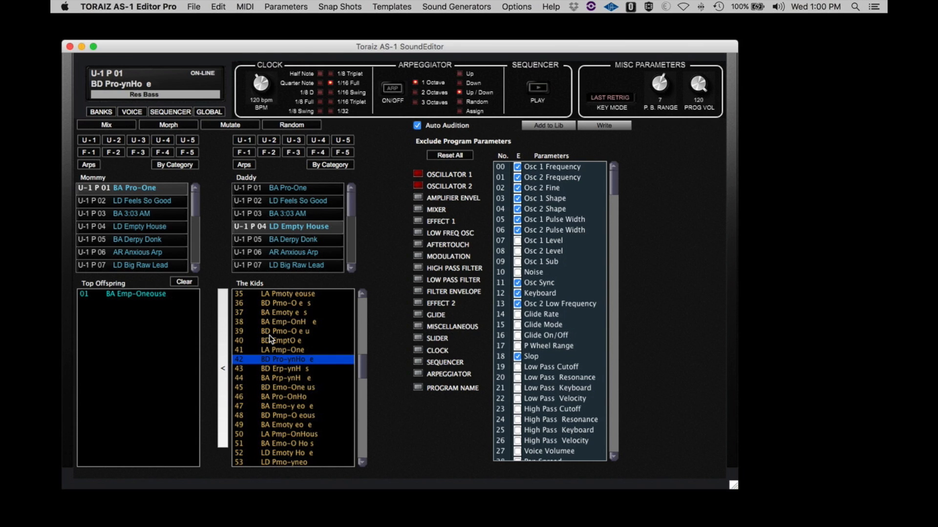
- Audition kids 47 BA Emo-y eo e and 61 LD Proty eo
{"action": "left_click", "coordinate": [284, 406]}
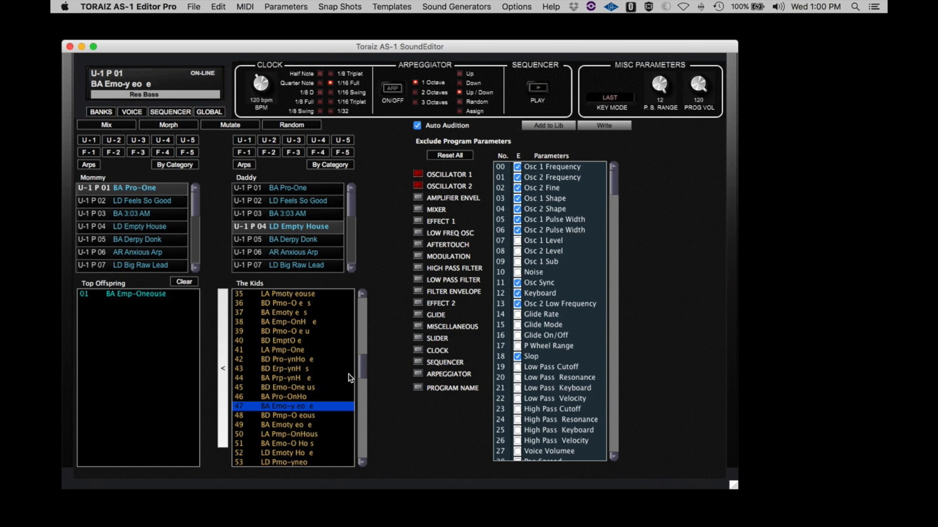
{"action": "scroll", "coordinate": [360, 367], "scroll_direction": "down", "scroll_amount": 6}
{"action": "left_click", "coordinate": [280, 411]}
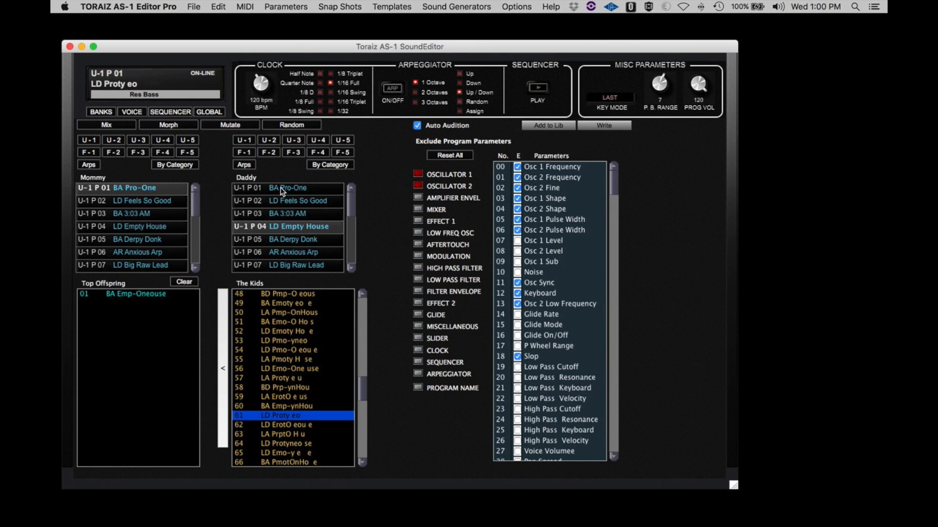
- Mix U-1 P 04 LD Empty House as Mommy with U-1 P 15 BA FrogParty as Daddy
{"action": "left_click", "coordinate": [139, 227]}
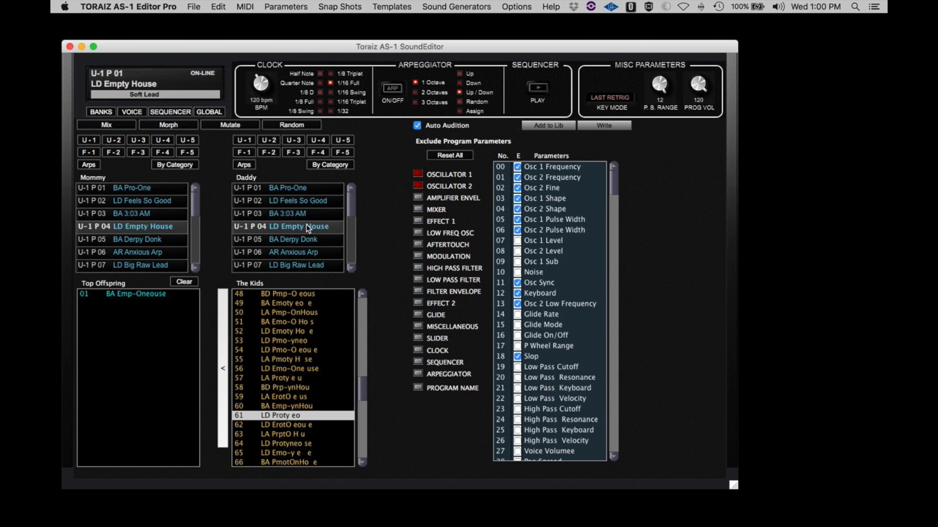
{"action": "scroll", "coordinate": [351, 225], "scroll_direction": "down", "scroll_amount": 3}
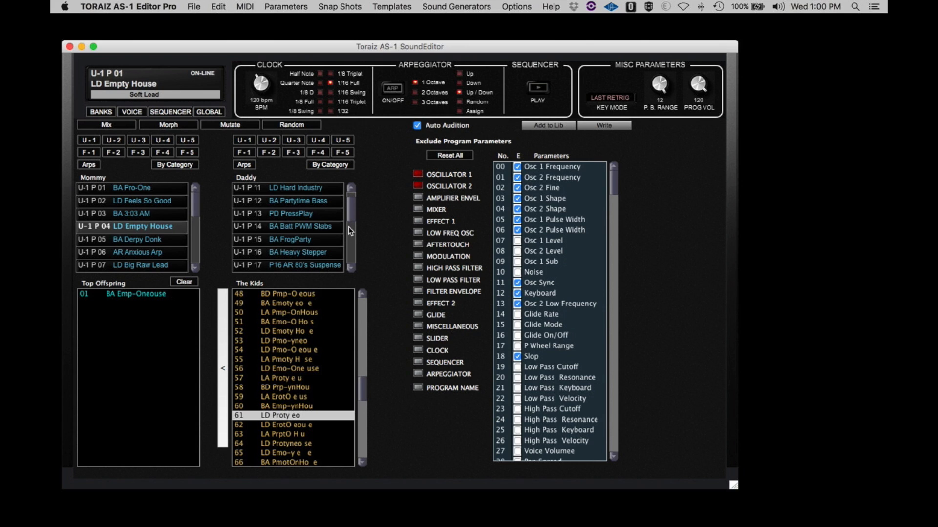
{"action": "left_click", "coordinate": [293, 239]}
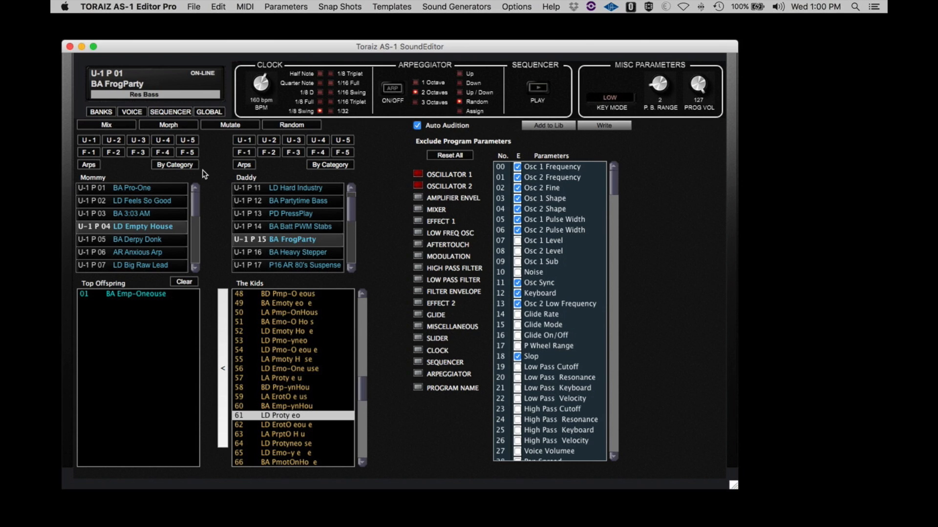
{"action": "left_click", "coordinate": [119, 124]}
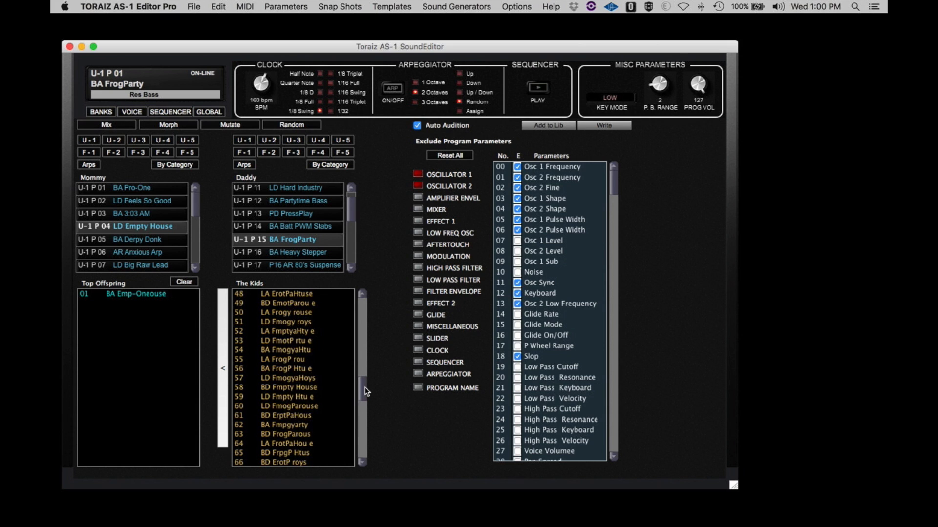
- Audition kid 01, and add kids 04 LD EmogPaHou e and 07 LD FmotParou e to Top Offspring
{"action": "left_click_drag", "start_coordinate": [365, 388], "coordinate": [338, 299]}
{"action": "left_click", "coordinate": [306, 294]}
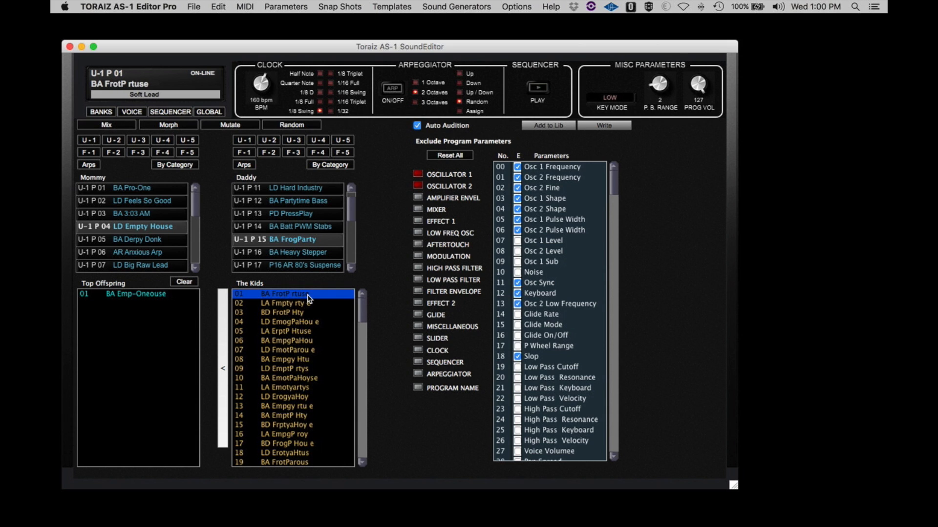
{"action": "left_click", "coordinate": [301, 321]}
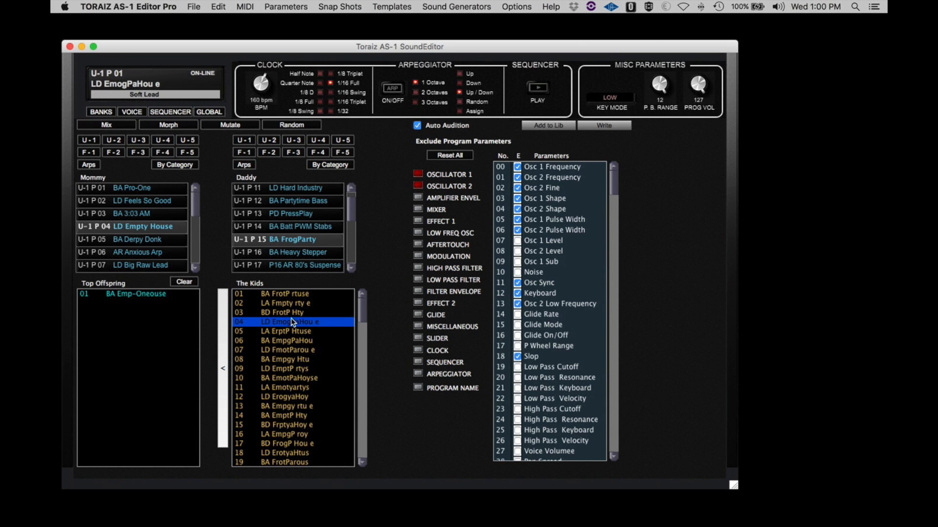
{"action": "left_click", "coordinate": [222, 349]}
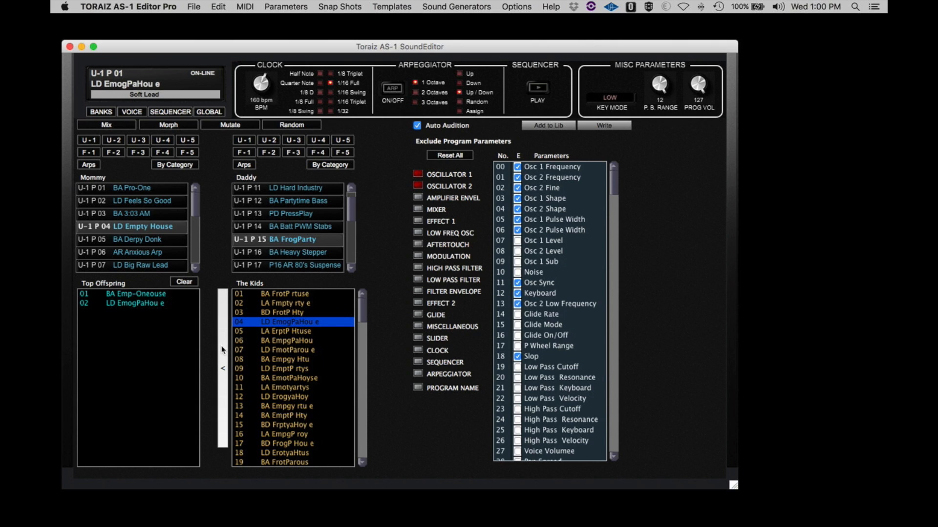
{"action": "left_click", "coordinate": [290, 352]}
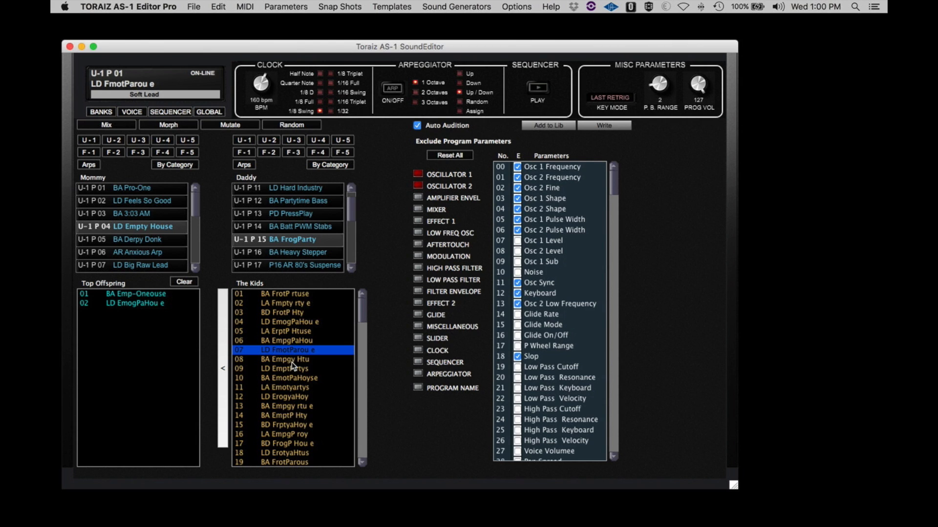
{"action": "left_click", "coordinate": [222, 369]}
- Audition kid 12, then add kid 34 LD EmpgPaHty e once and kid 39 BA Erogy Hoy e twice to Top Offspring
{"action": "left_click", "coordinate": [292, 395]}
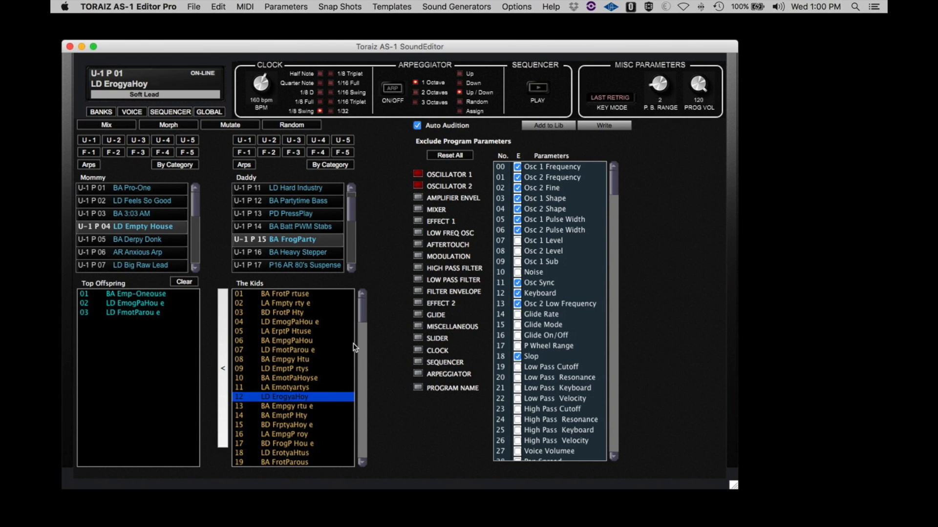
{"action": "left_click_drag", "start_coordinate": [365, 313], "coordinate": [338, 355]}
{"action": "left_click", "coordinate": [300, 351]}
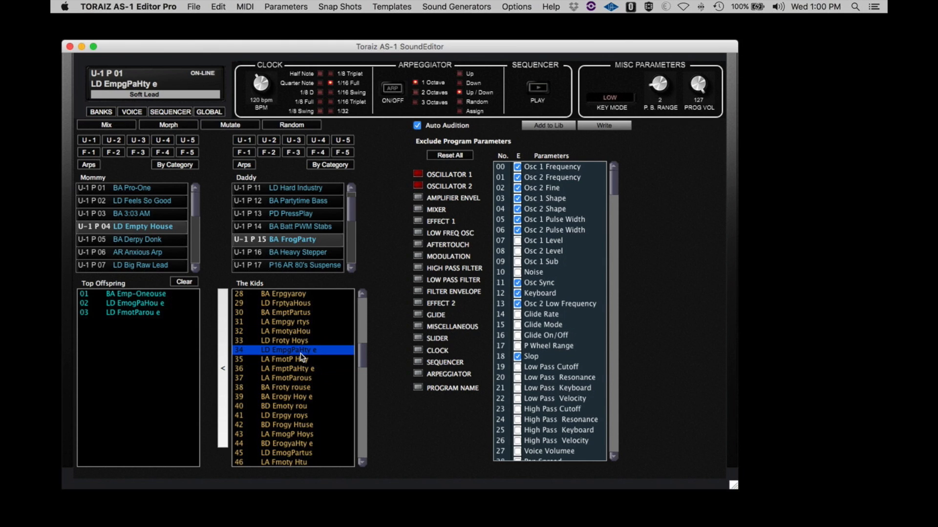
{"action": "left_click", "coordinate": [225, 367]}
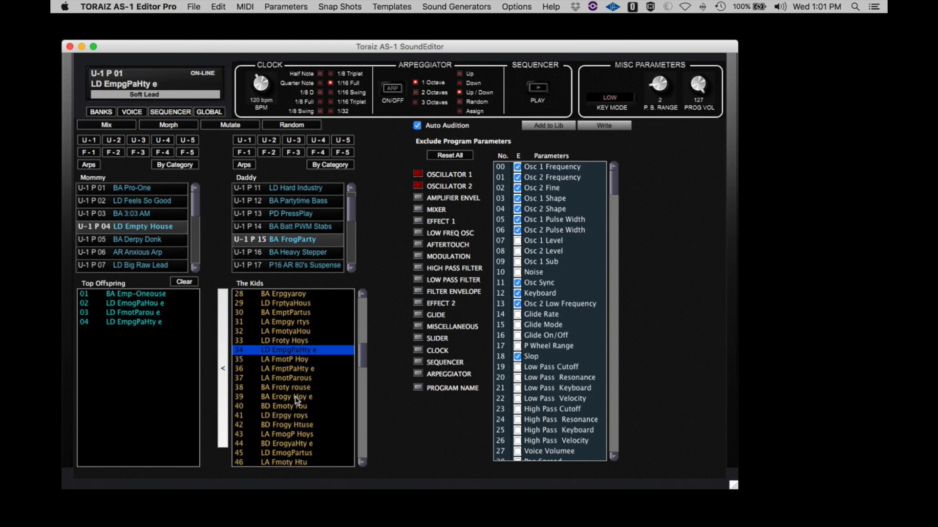
{"action": "left_click", "coordinate": [295, 397]}
{"action": "left_click", "coordinate": [222, 380]}
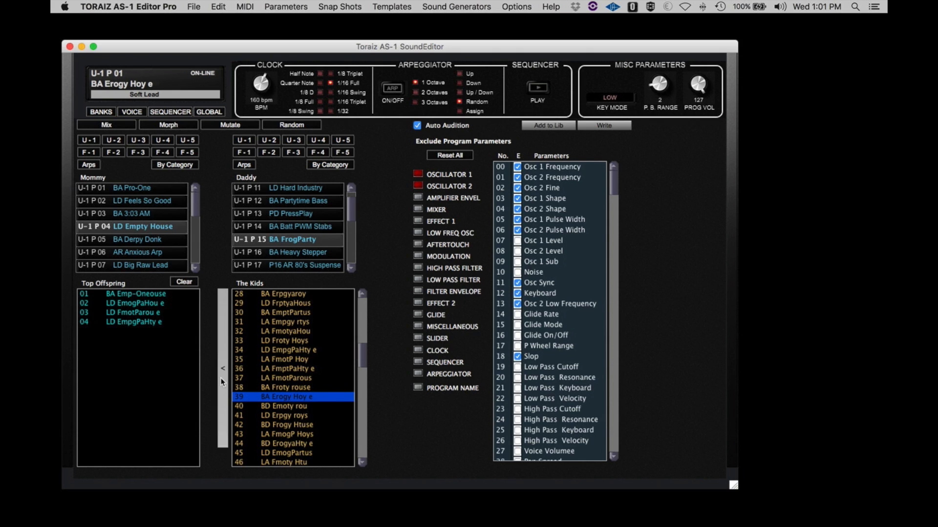
{"action": "left_click", "coordinate": [222, 385]}
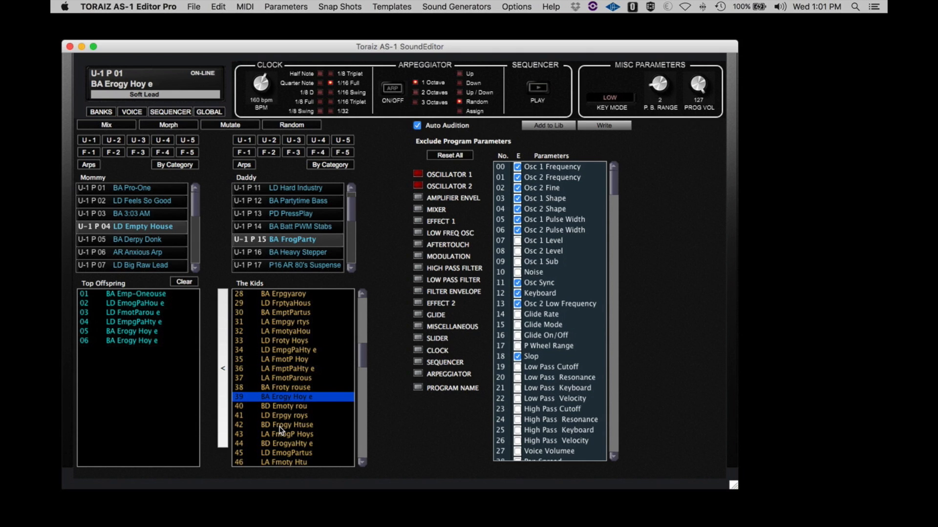
- Audition kid 42, and add kids 44 BD ErogyaHty e, 70 LA FmptyaHtu and 81 BA Fmptyartu to Top Offspring
{"action": "left_click", "coordinate": [281, 426]}
{"action": "left_click", "coordinate": [283, 444]}
{"action": "left_click", "coordinate": [222, 410]}
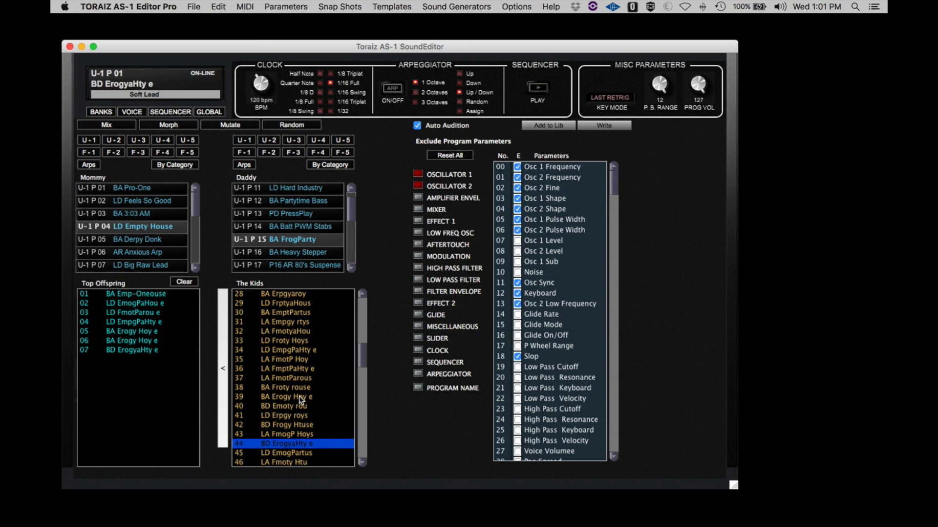
{"action": "left_click_drag", "start_coordinate": [361, 363], "coordinate": [361, 403]}
{"action": "left_click", "coordinate": [283, 425]}
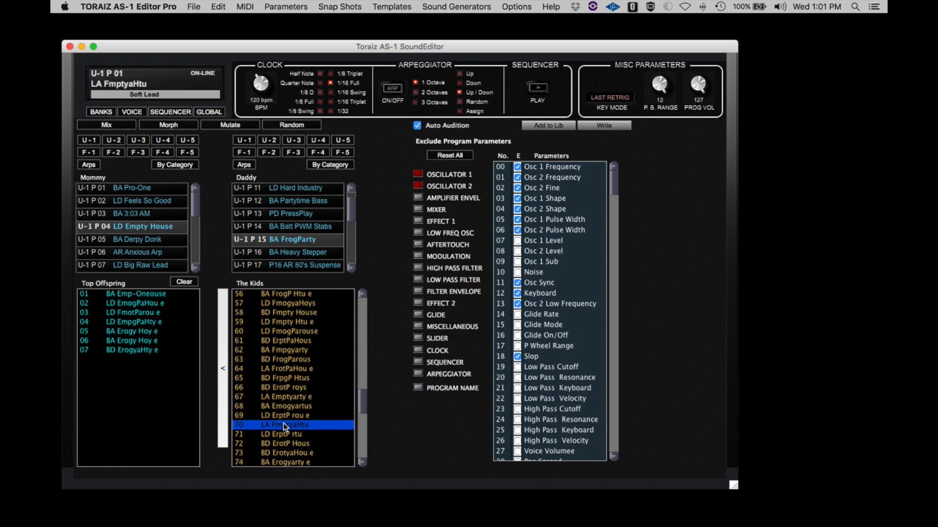
{"action": "left_click", "coordinate": [220, 379]}
{"action": "scroll", "coordinate": [279, 435], "scroll_direction": "down", "scroll_amount": 5}
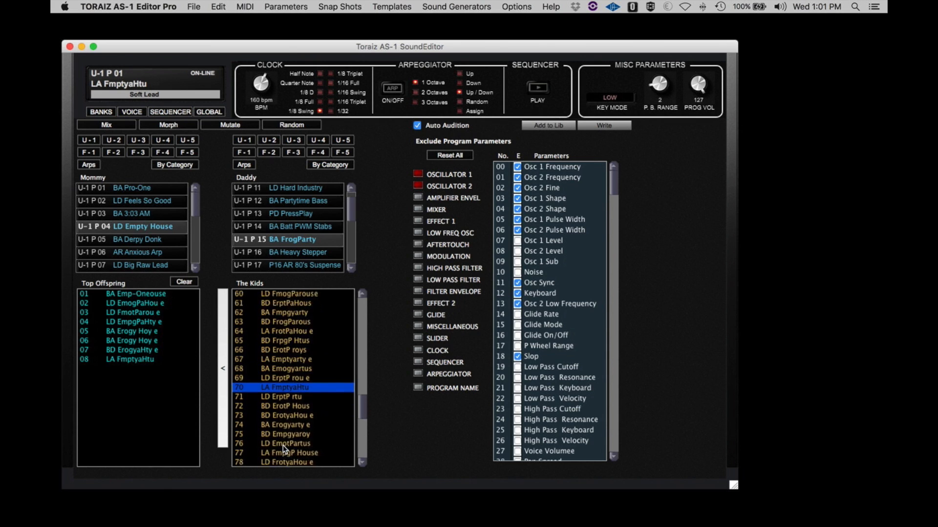
{"action": "left_click", "coordinate": [285, 424]}
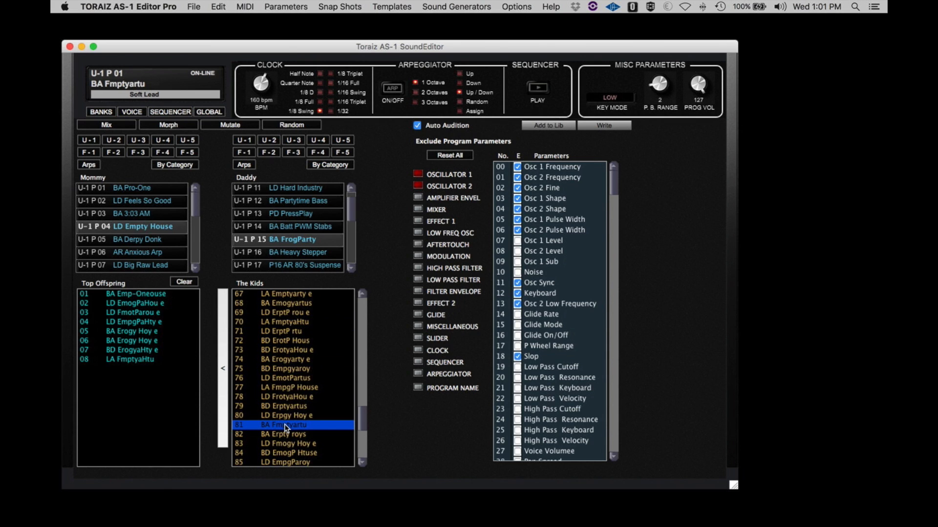
{"action": "left_click", "coordinate": [225, 405]}
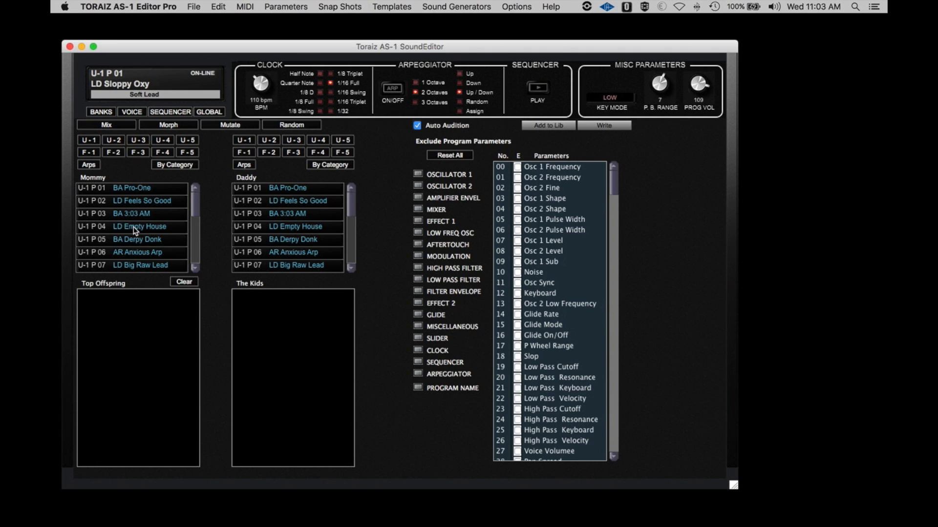
- Morph U-1 P 04 LD Empty House as Mommy into U-1 P 05 BA Derpy Donk as Daddy
{"action": "left_click", "coordinate": [133, 226]}
{"action": "left_click", "coordinate": [290, 240]}
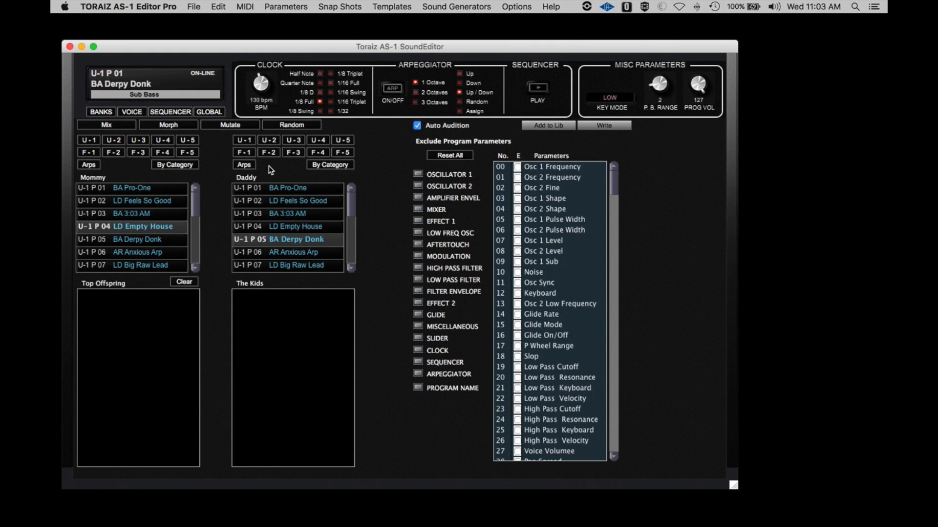
{"action": "left_click", "coordinate": [164, 124]}
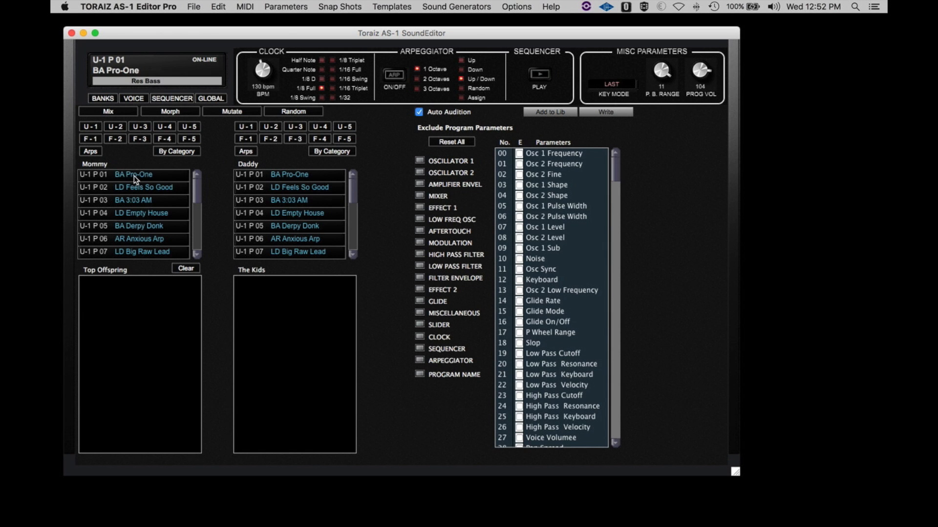
- Morph U-1 P 01 BA Pro-One as Mommy into U-1 P 05 BA Derpy Donk as Daddy
{"action": "left_click", "coordinate": [134, 176]}
{"action": "left_click", "coordinate": [295, 229]}
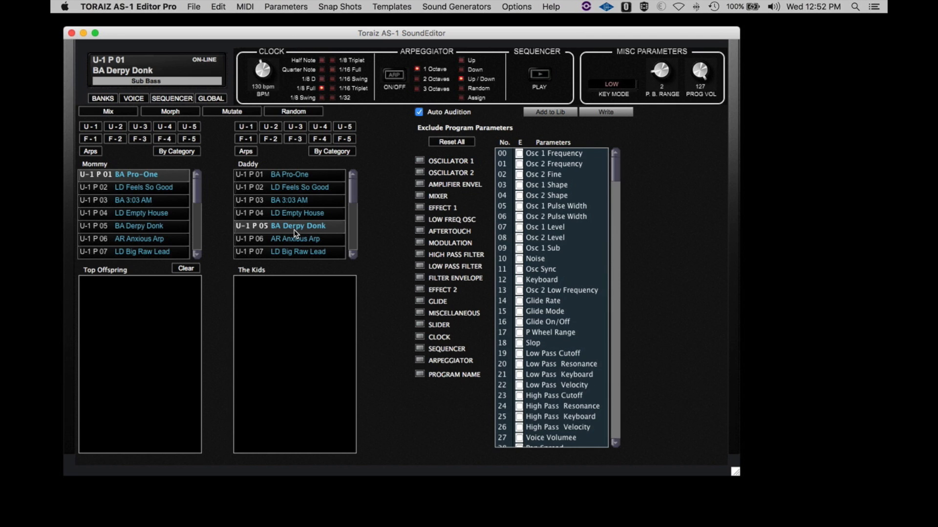
{"action": "left_click", "coordinate": [174, 112]}
- Audition morphed kids 01 and 09, and add kid 57, BA IjpSgARMLJ, to Top Offspring
{"action": "left_click", "coordinate": [294, 281]}
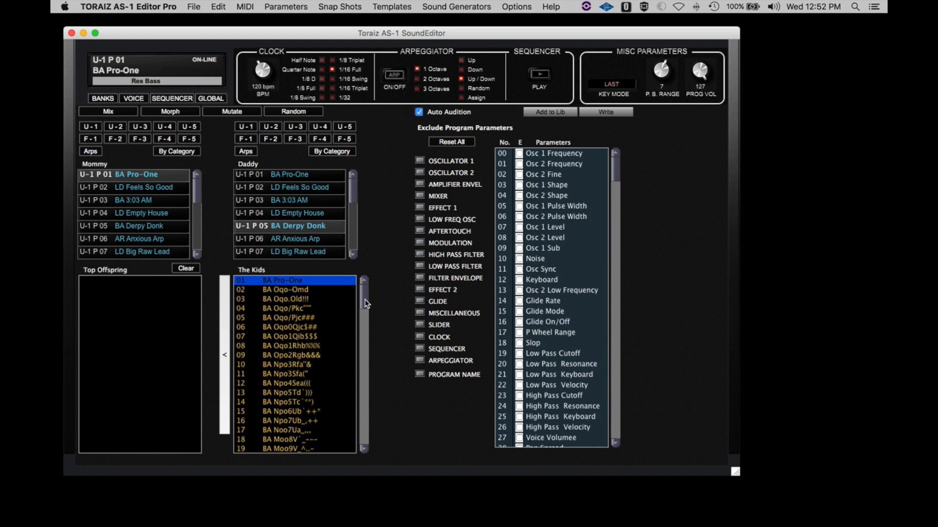
{"action": "left_click", "coordinate": [294, 355]}
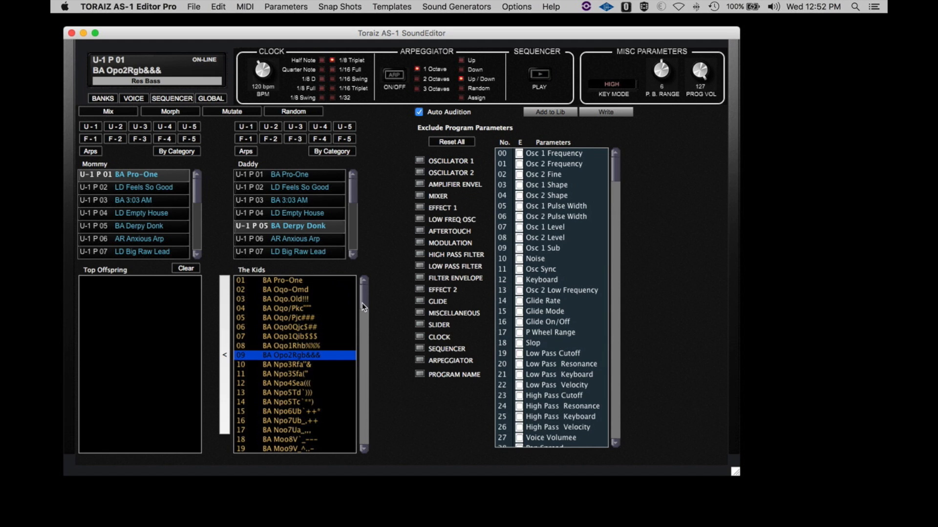
{"action": "left_click_drag", "start_coordinate": [362, 302], "coordinate": [361, 383]}
{"action": "left_click", "coordinate": [298, 374]}
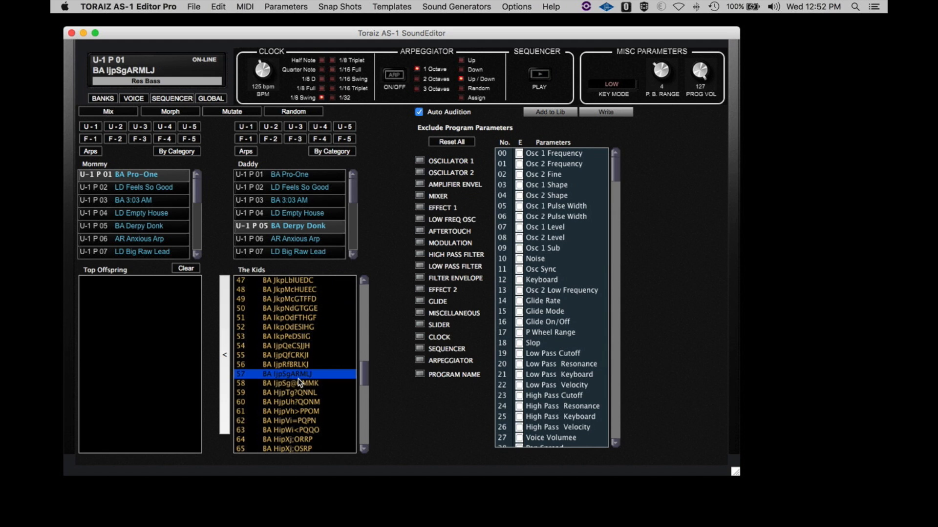
{"action": "left_click", "coordinate": [225, 362]}
- Audition morphed kids 75 BA Fhq_n3L[ZX and 88 BA Efqht(Gfeb and add both to Top Offspring
{"action": "left_click_drag", "start_coordinate": [366, 384], "coordinate": [366, 411]}
{"action": "left_click", "coordinate": [297, 393]}
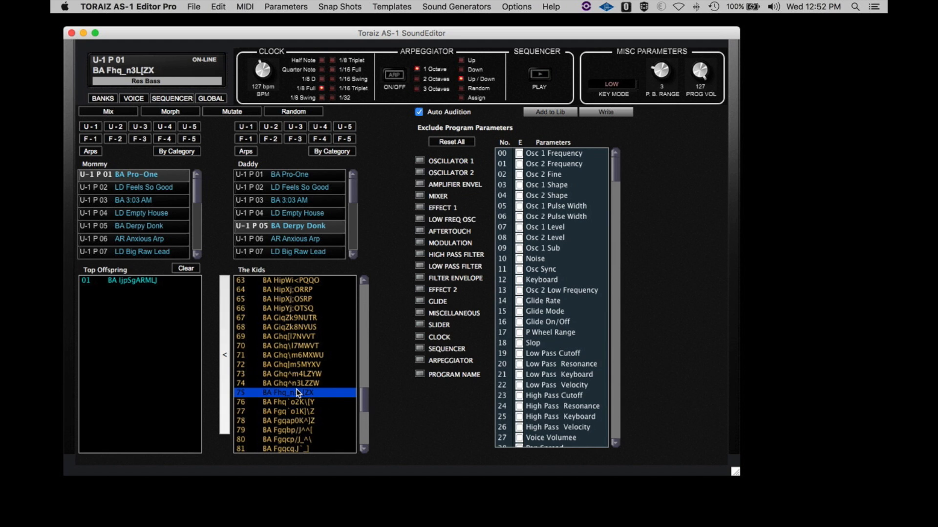
{"action": "left_click", "coordinate": [225, 379]}
{"action": "scroll", "coordinate": [357, 407], "scroll_direction": "down", "scroll_amount": 4}
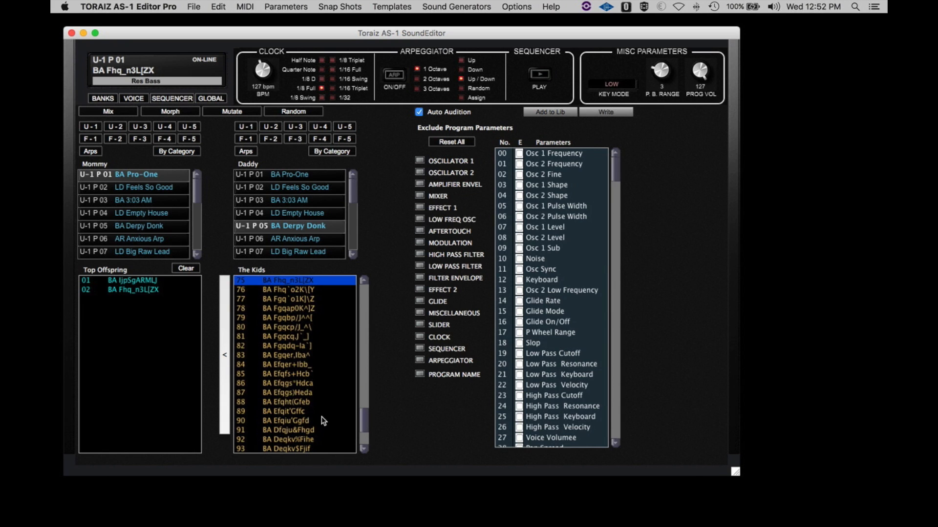
{"action": "left_click", "coordinate": [296, 405]}
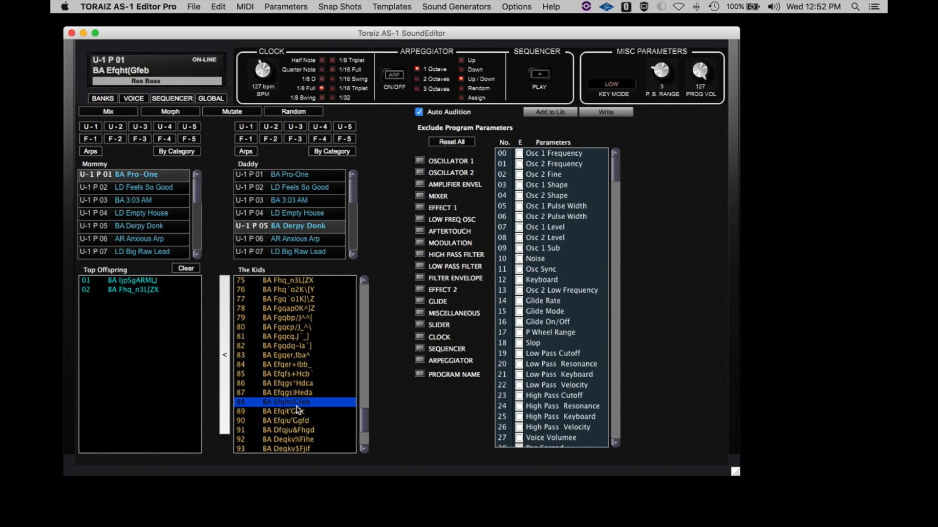
{"action": "left_click", "coordinate": [225, 360]}
- Audition morphed kids 98 and 94, and add kid 30, BA Lno@[V[776, to Top Offspring
{"action": "scroll", "coordinate": [364, 416], "scroll_direction": "down", "scroll_amount": 3}
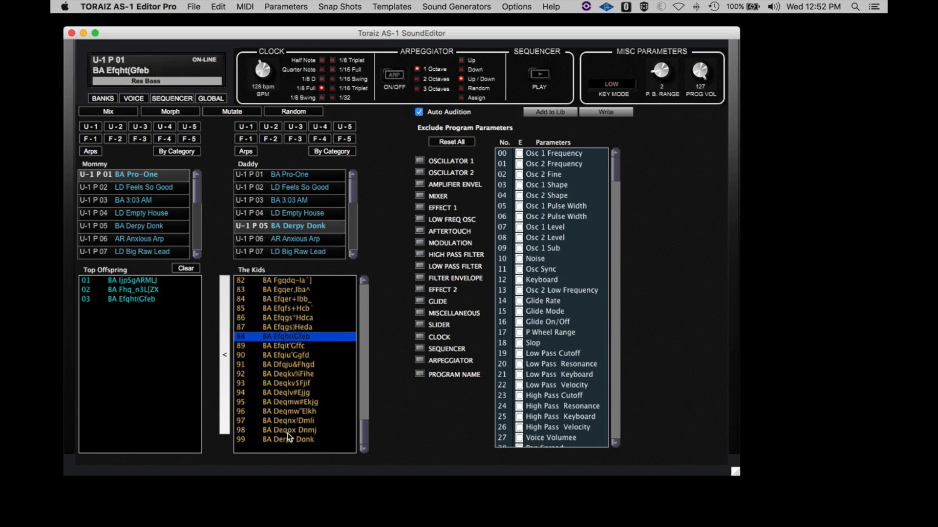
{"action": "left_click", "coordinate": [287, 431]}
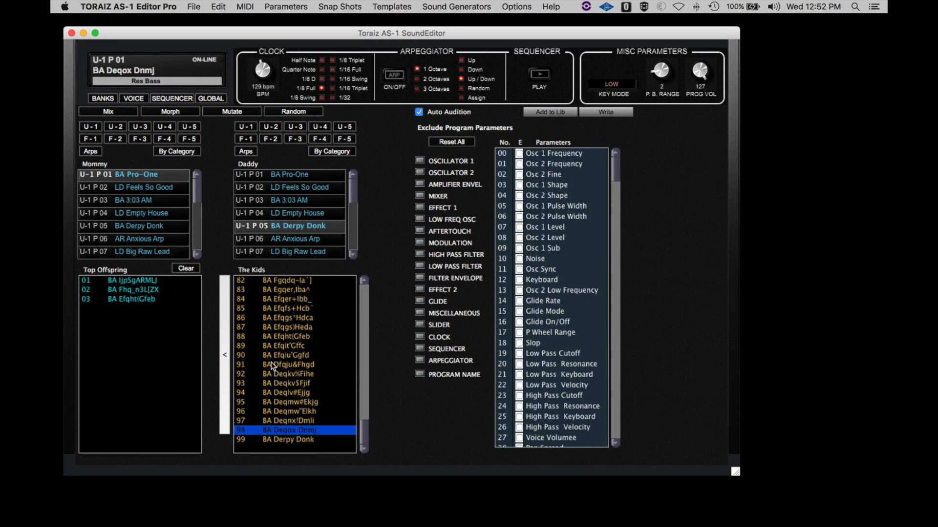
{"action": "left_click", "coordinate": [284, 393]}
{"action": "scroll", "coordinate": [363, 377], "scroll_direction": "up", "scroll_amount": 9}
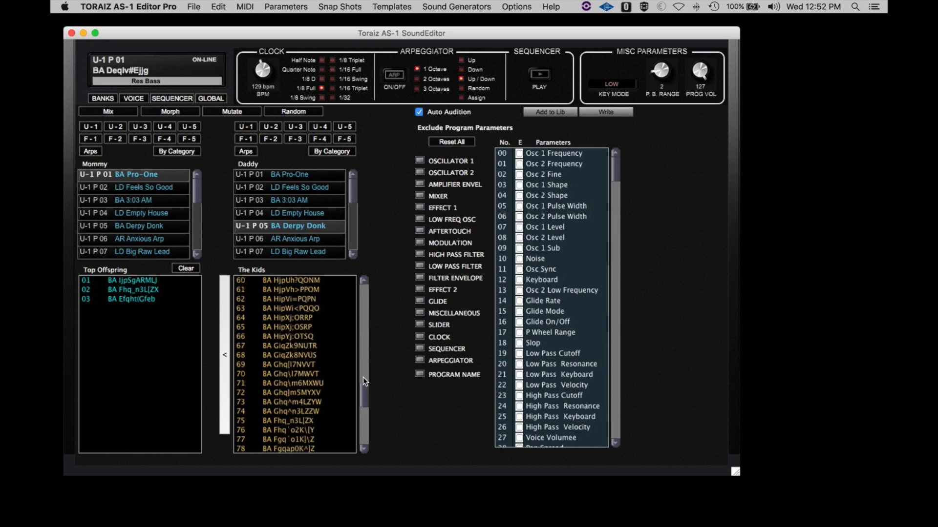
{"action": "scroll", "coordinate": [362, 377], "scroll_direction": "up", "scroll_amount": 12}
{"action": "left_click", "coordinate": [282, 337]}
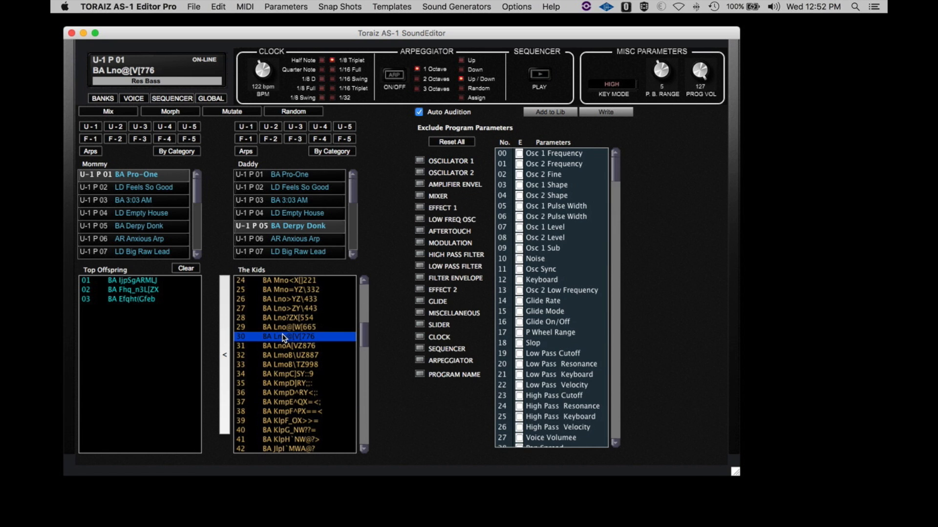
{"action": "left_click", "coordinate": [226, 340]}
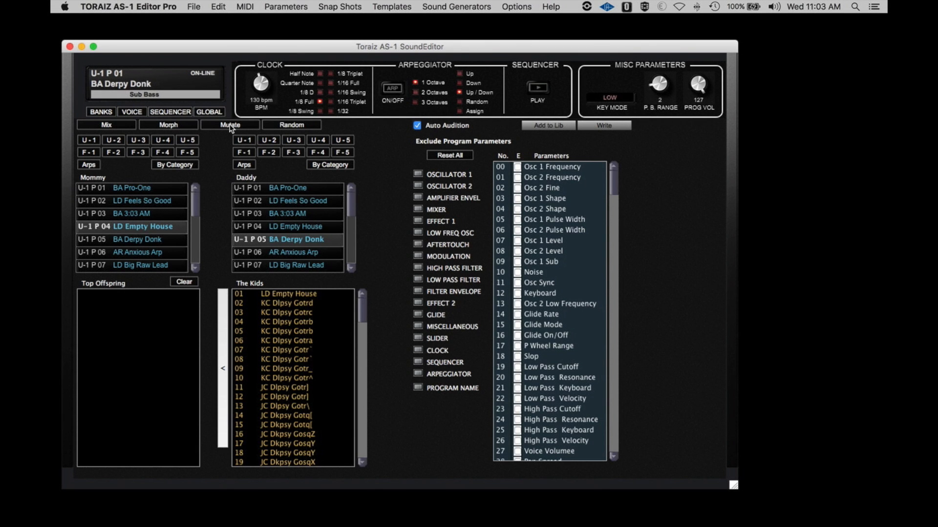
- Mutate U-1 P 02 LD Feels So Good as Mommy with U-1 P 06 AR Anxious Arp as Daddy, regenerating the kids several times
{"action": "left_click", "coordinate": [149, 205]}
{"action": "left_click", "coordinate": [289, 252]}
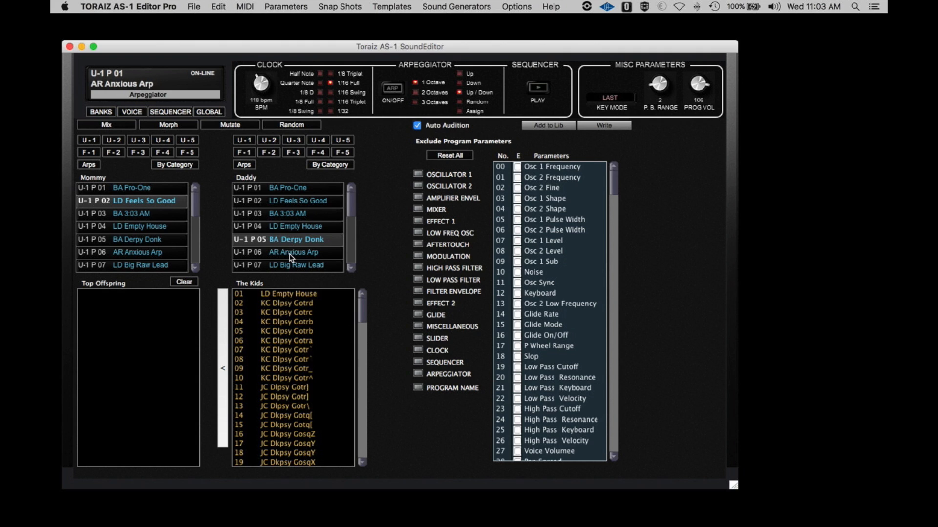
{"action": "left_click", "coordinate": [231, 126]}
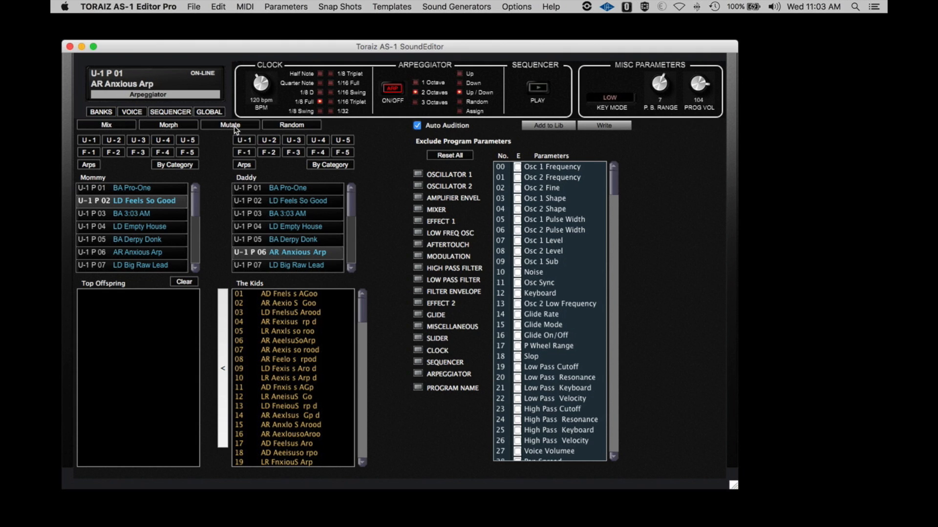
{"action": "left_click", "coordinate": [233, 126]}
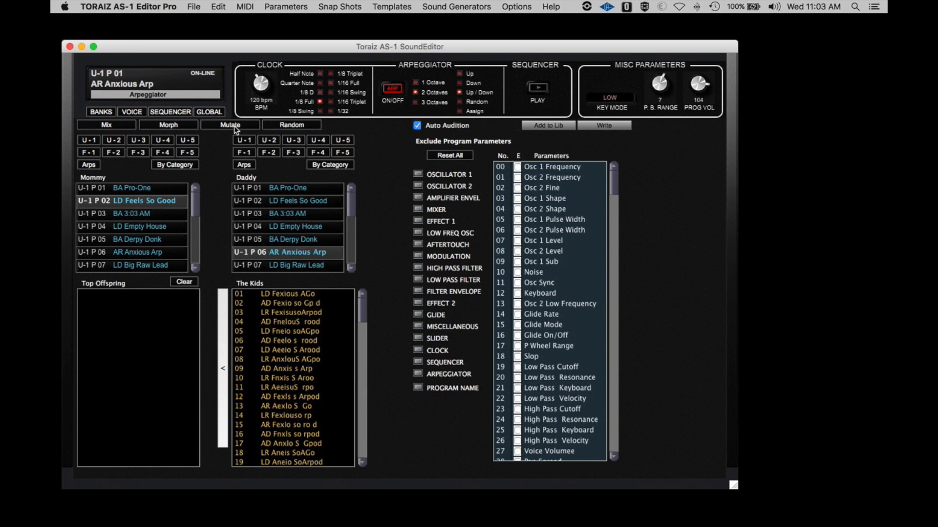
{"action": "left_click", "coordinate": [233, 126]}
{"action": "left_click", "coordinate": [233, 126]}
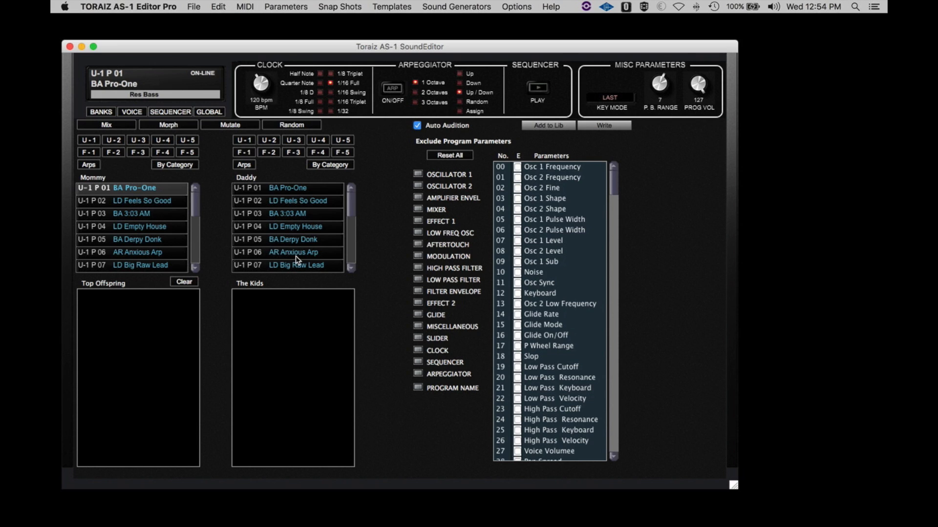
- Mutate U-1 P 01 BA Pro-One with Daddy U-1 P 06 AR Anxious Arp and add kid 01, AA Pro-ons A p, to Top Offspring
{"action": "left_click", "coordinate": [304, 252]}
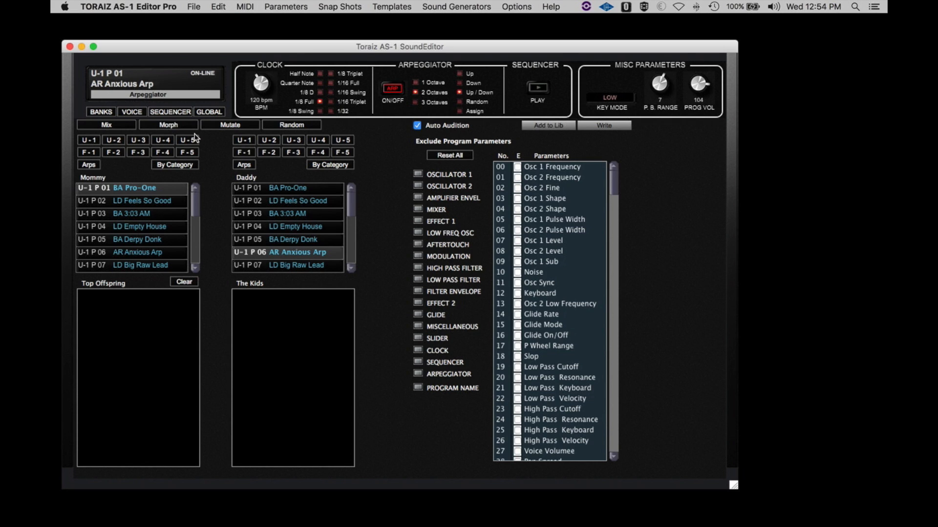
{"action": "left_click", "coordinate": [222, 125]}
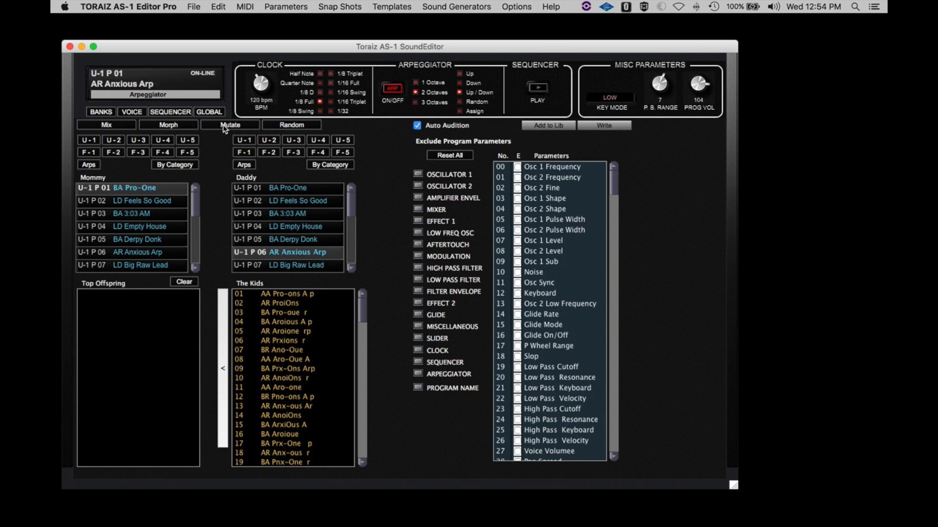
{"action": "left_click", "coordinate": [294, 294]}
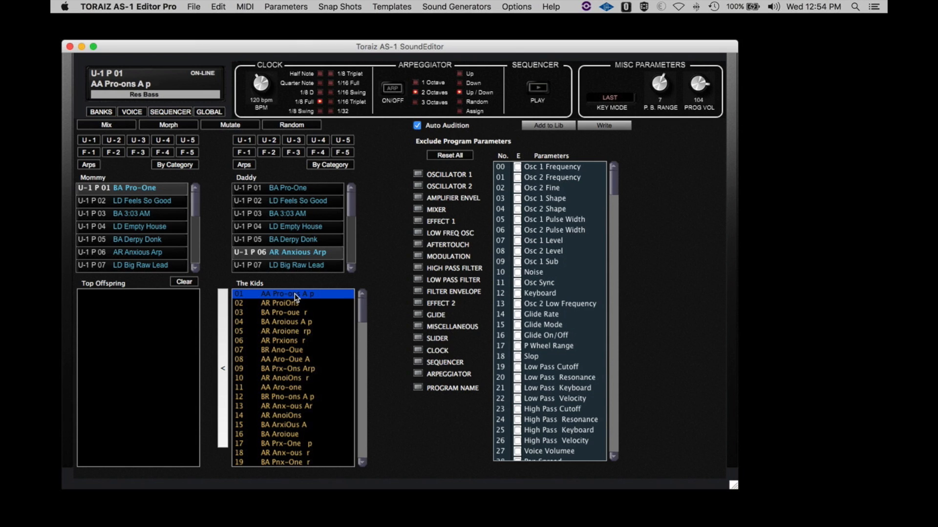
{"action": "left_click", "coordinate": [222, 365]}
- Audition mutated kids 03 and 04, then switch off the arpeggiator on kid 07, BR Ano-Oue, and add it to Top Offspring
{"action": "left_click", "coordinate": [277, 312]}
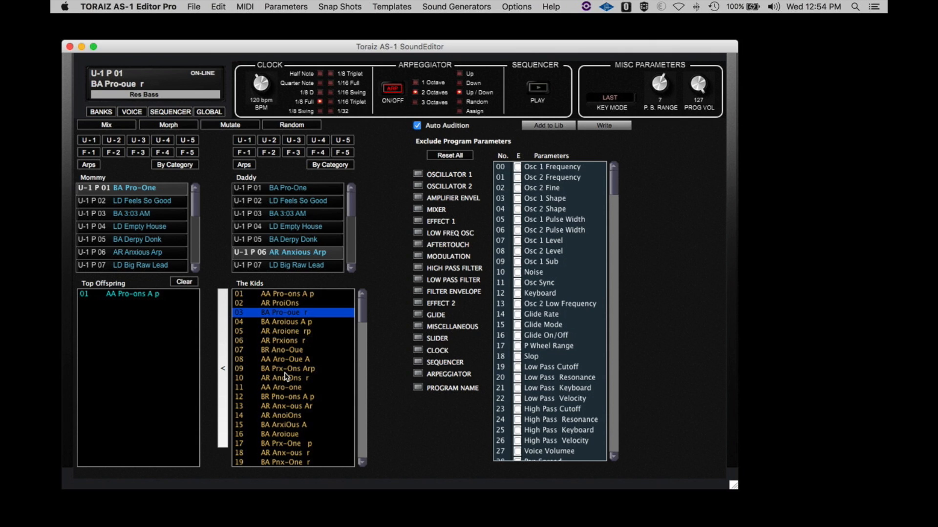
{"action": "left_click", "coordinate": [281, 323]}
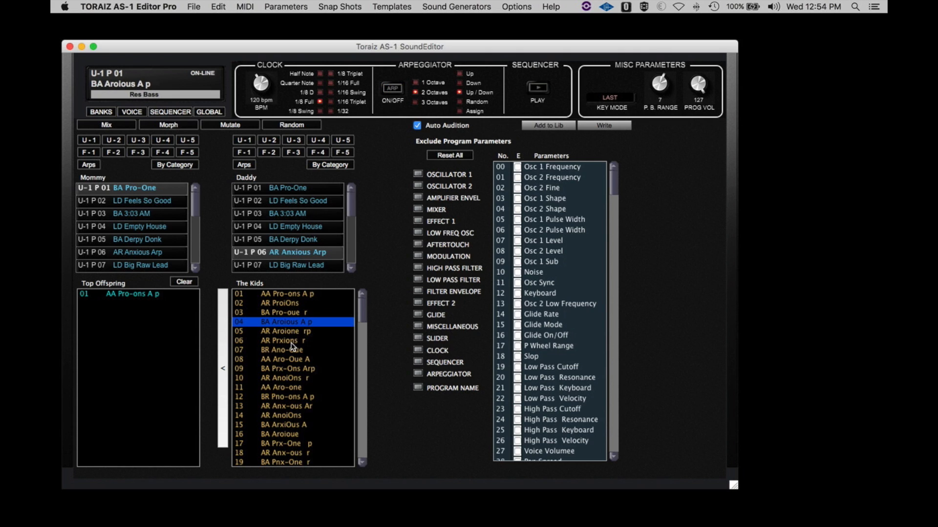
{"action": "left_click", "coordinate": [292, 349]}
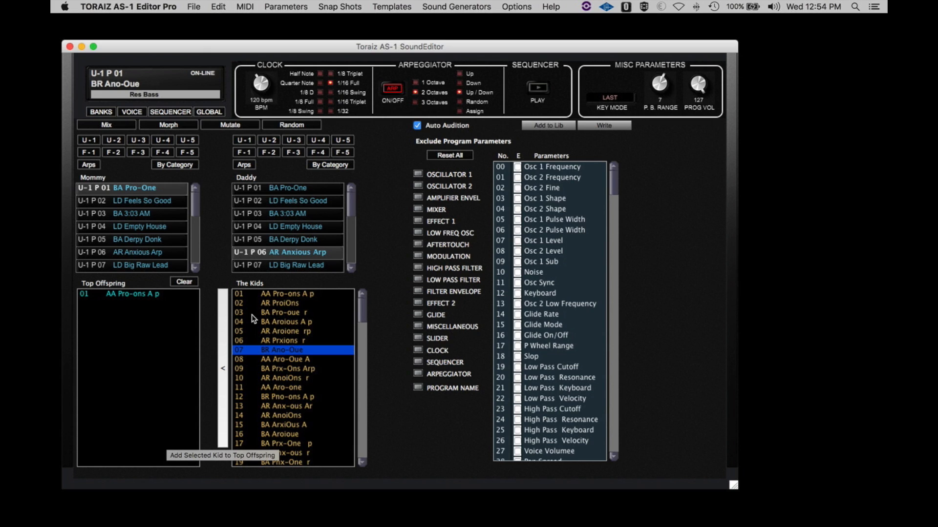
{"action": "left_click", "coordinate": [387, 91]}
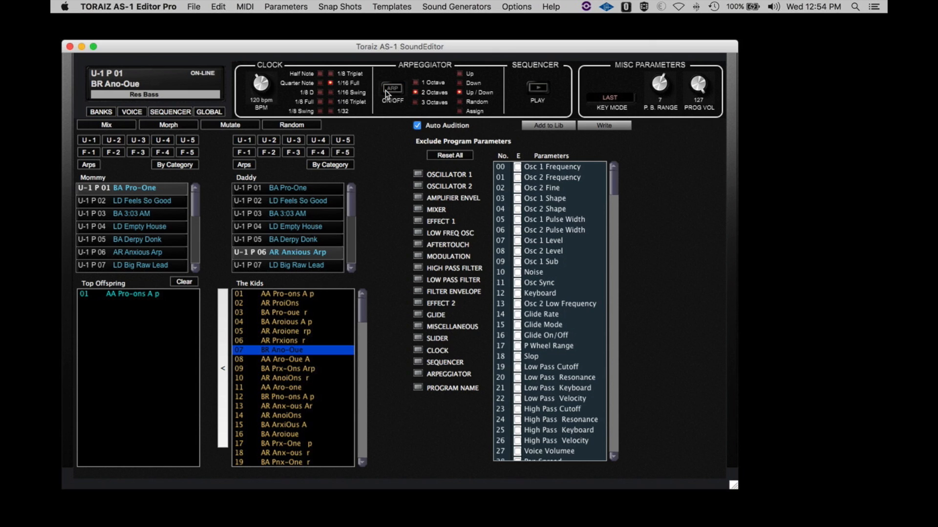
{"action": "left_click", "coordinate": [223, 369]}
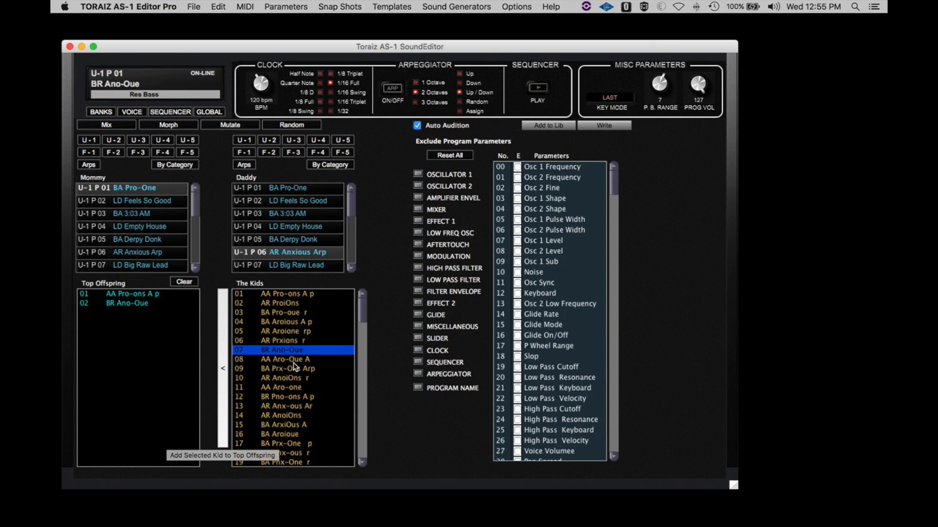
- Audition mutated kid 10, and add kid 13, AR Anx-ous Ar, to Top Offspring
{"action": "left_click", "coordinate": [284, 379]}
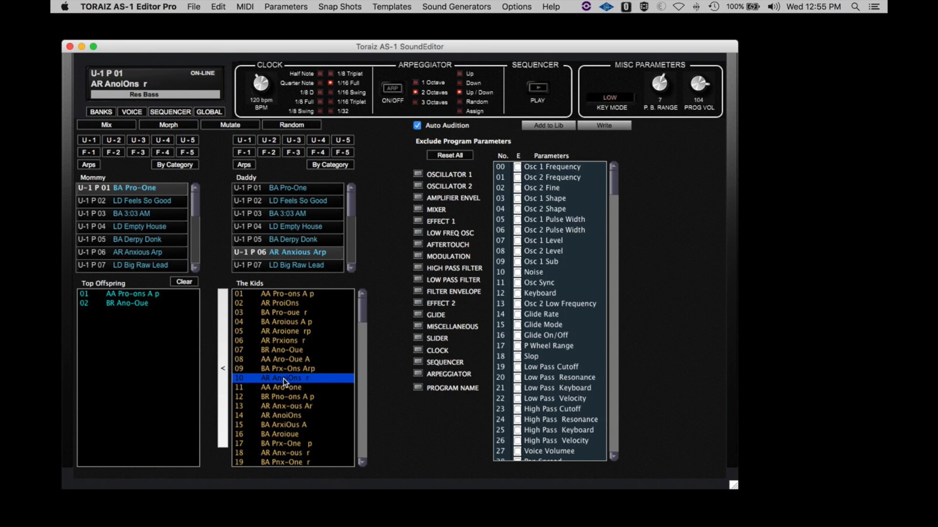
{"action": "left_click", "coordinate": [283, 408]}
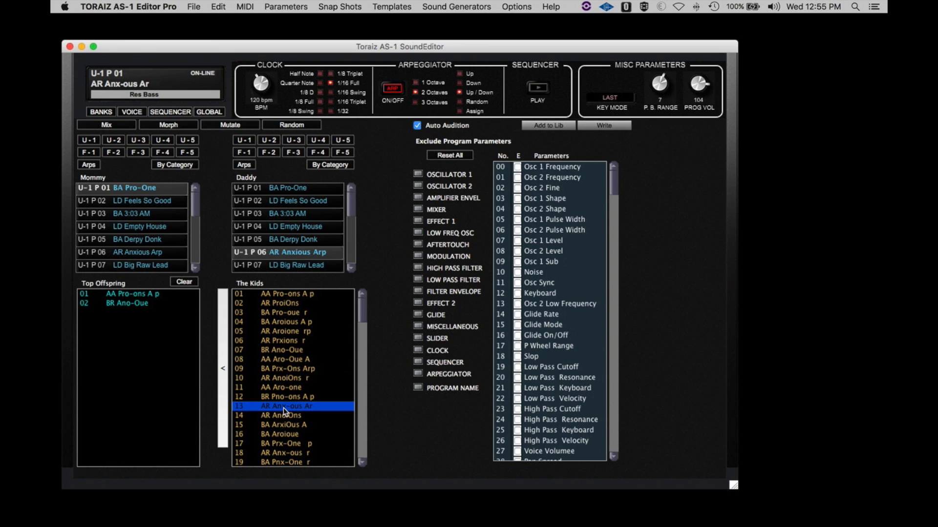
{"action": "left_click", "coordinate": [224, 379]}
- Audition mutated kid 32, then switch off the arpeggiator on kid 34, AR Pno-one p, and add it to Top Offspring
{"action": "scroll", "coordinate": [282, 432], "scroll_direction": "down", "scroll_amount": 5}
{"action": "scroll", "coordinate": [284, 430], "scroll_direction": "down", "scroll_amount": 3}
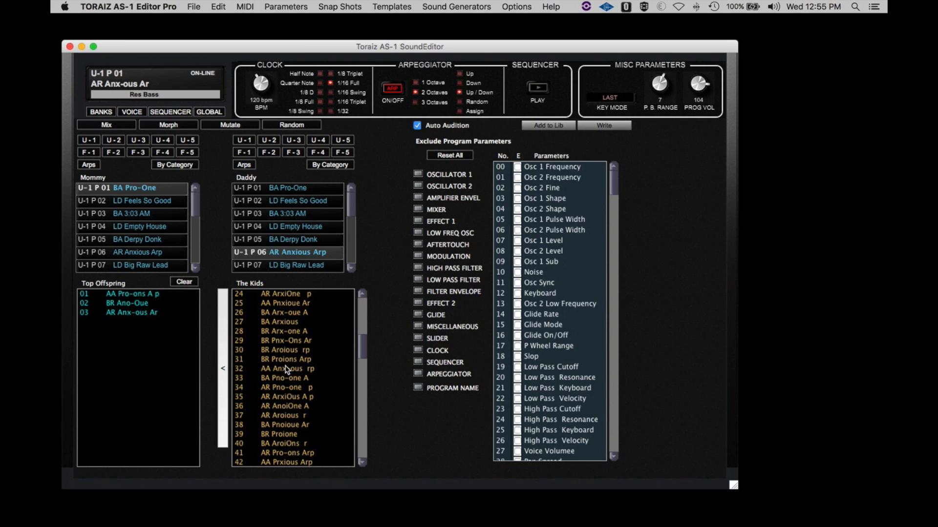
{"action": "left_click", "coordinate": [285, 369]}
{"action": "left_click", "coordinate": [283, 388]}
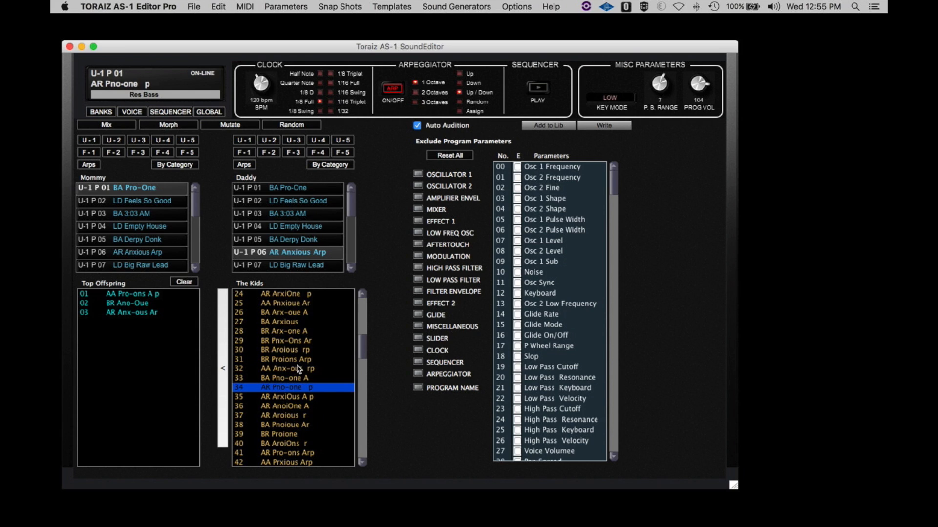
{"action": "left_click", "coordinate": [389, 88]}
{"action": "left_click", "coordinate": [219, 348]}
- Audition mutated kids 39 and 56, and add kid 50, AR Pro-One p, to Top Offspring
{"action": "left_click", "coordinate": [286, 432]}
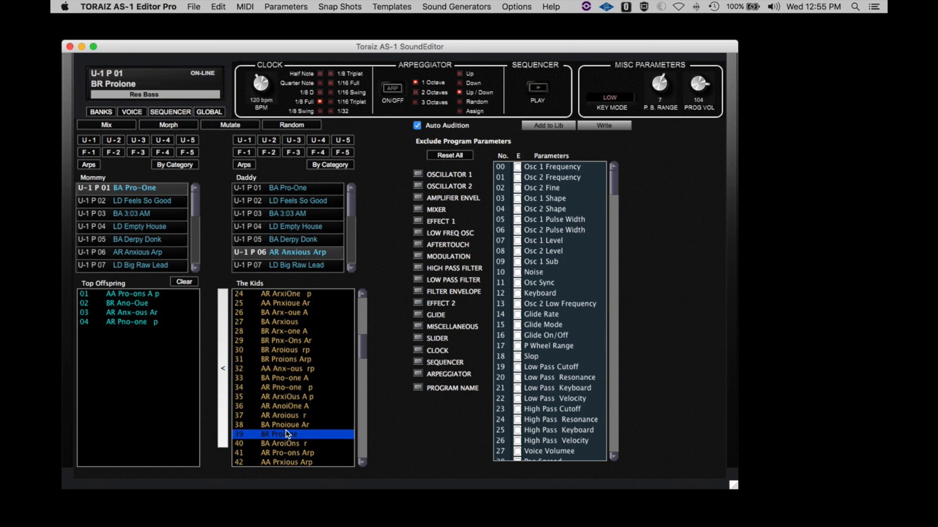
{"action": "scroll", "coordinate": [361, 371], "scroll_direction": "down", "scroll_amount": 3}
{"action": "scroll", "coordinate": [361, 372], "scroll_direction": "down", "scroll_amount": 5}
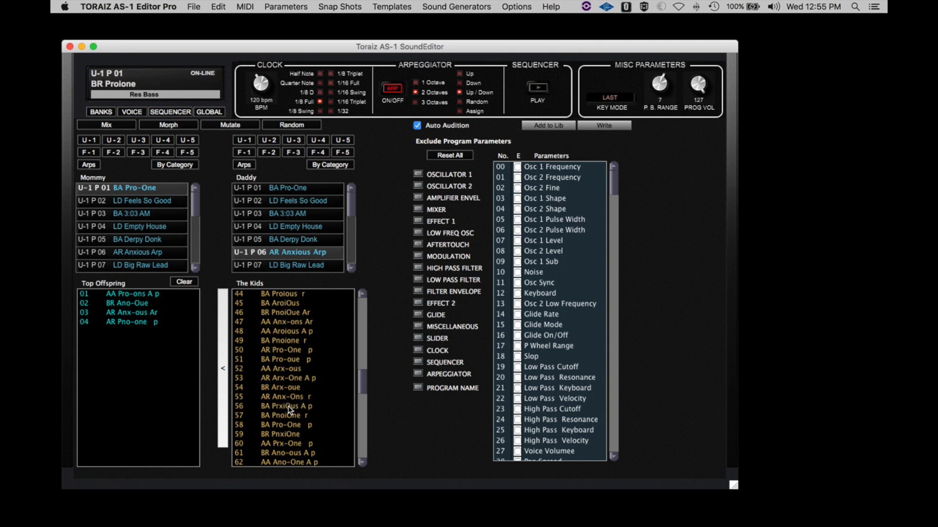
{"action": "left_click", "coordinate": [288, 406]}
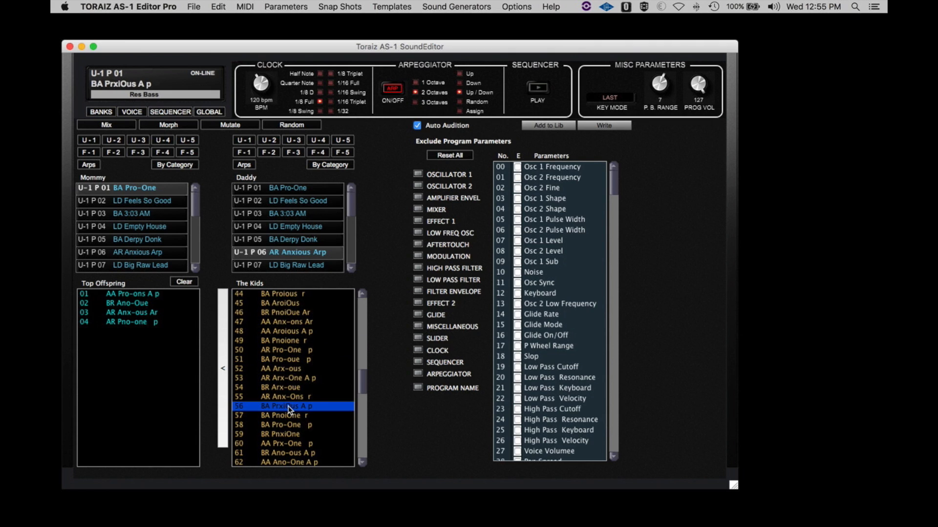
{"action": "left_click", "coordinate": [280, 350]}
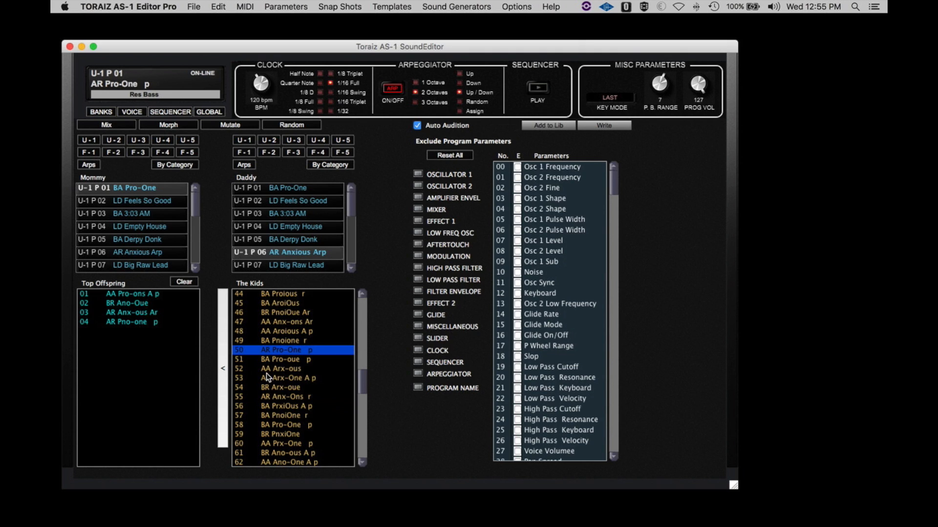
{"action": "left_click", "coordinate": [222, 413]}
- Audition mutated kid 57, and add kid 66, BR Pro-ons rp, to Top Offspring
{"action": "left_click", "coordinate": [279, 416]}
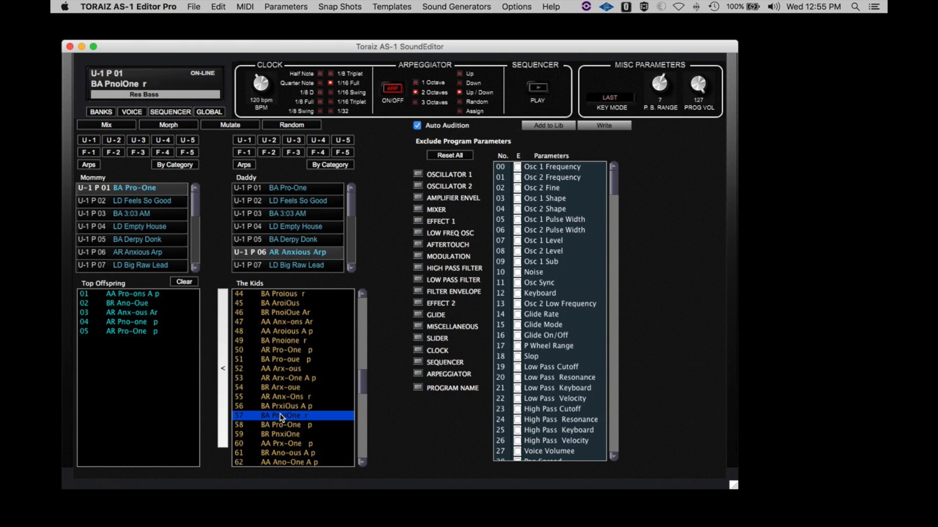
{"action": "scroll", "coordinate": [359, 379], "scroll_direction": "down", "scroll_amount": 5}
{"action": "left_click", "coordinate": [286, 396]}
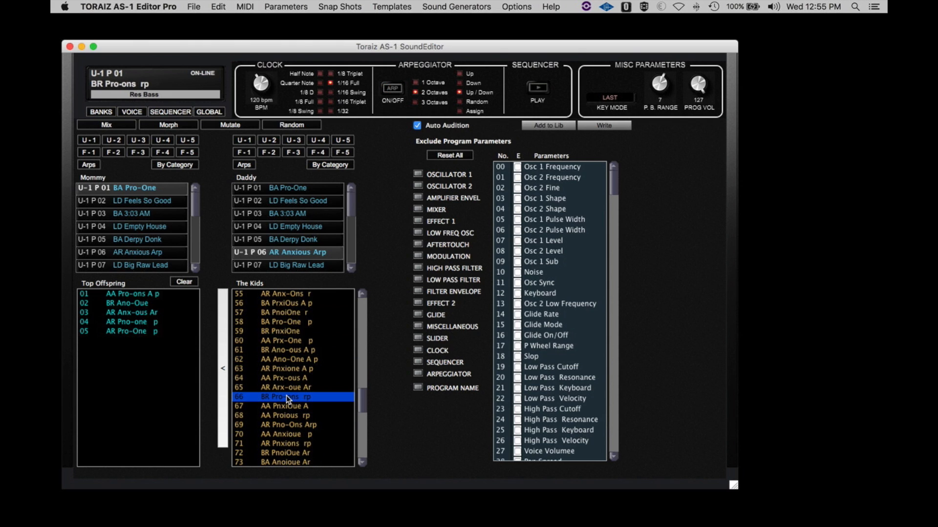
{"action": "left_click", "coordinate": [226, 377]}
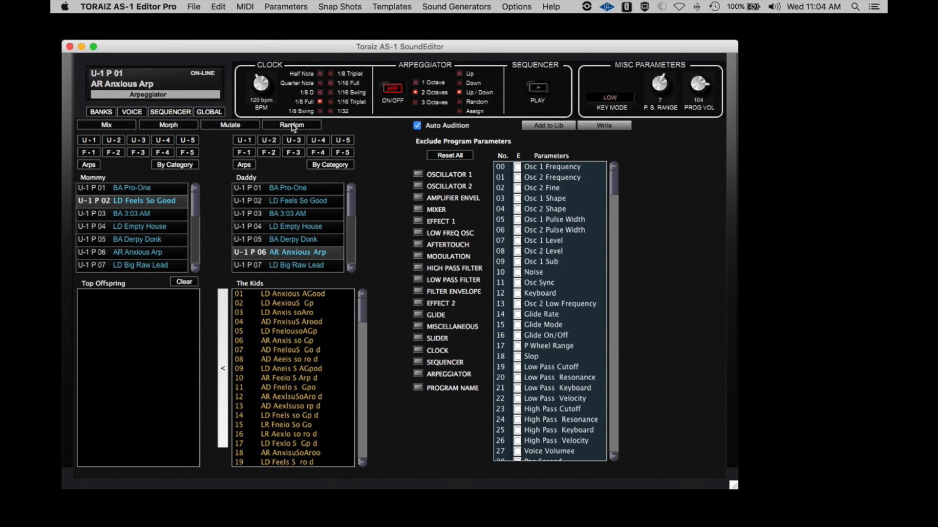
- Generate a set of kids with Random, regenerating the list several times
{"action": "left_click", "coordinate": [292, 125]}
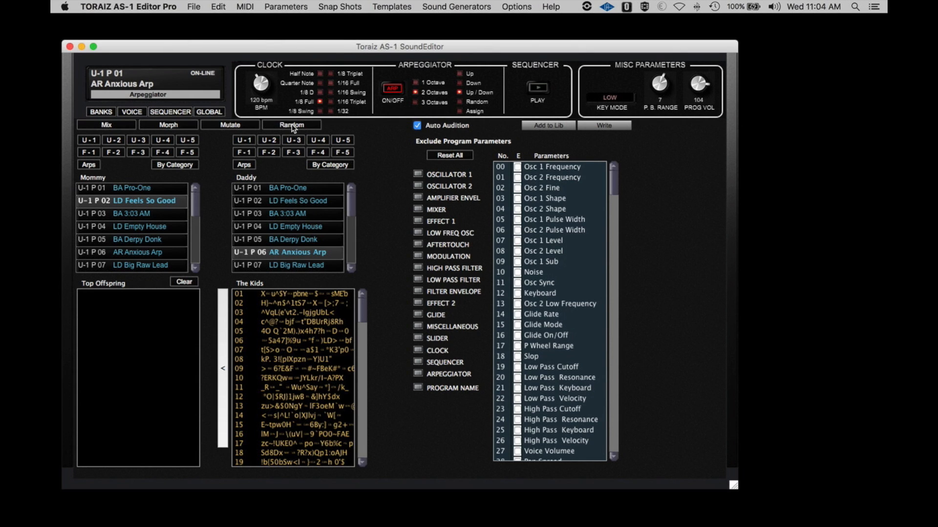
{"action": "left_click", "coordinate": [292, 126]}
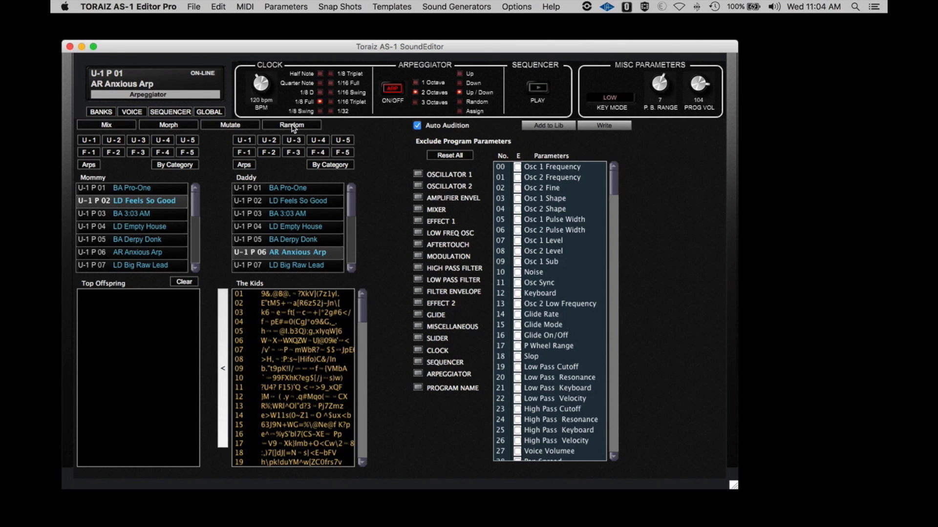
{"action": "left_click", "coordinate": [293, 126]}
{"action": "left_click", "coordinate": [292, 125]}
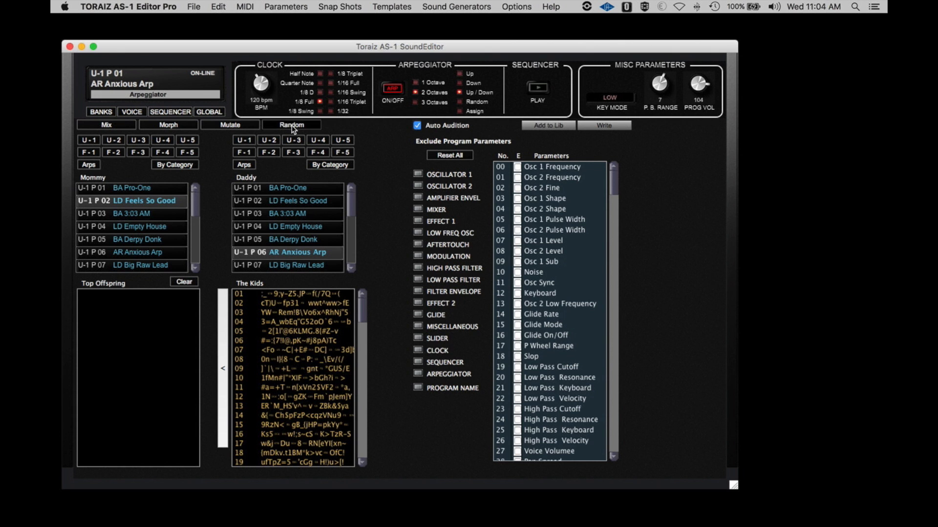
{"action": "left_click", "coordinate": [293, 126]}
{"action": "left_click", "coordinate": [293, 125]}
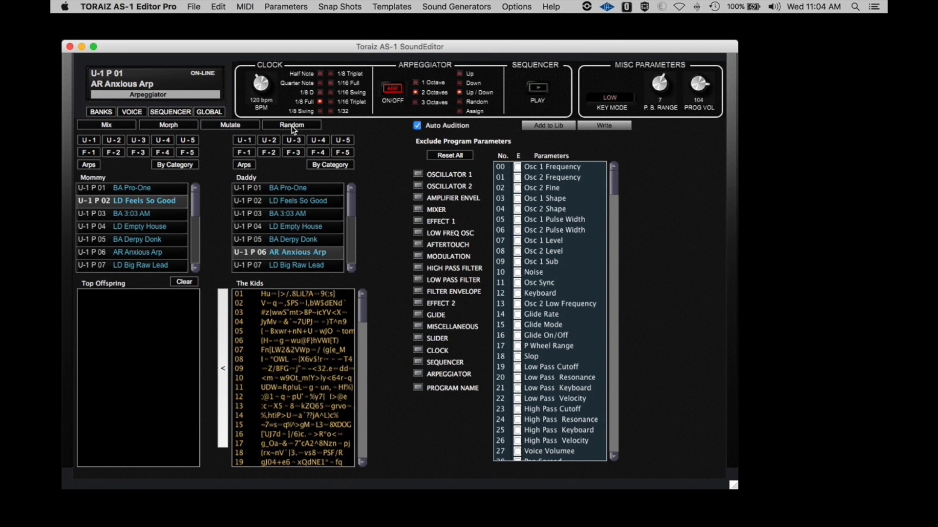
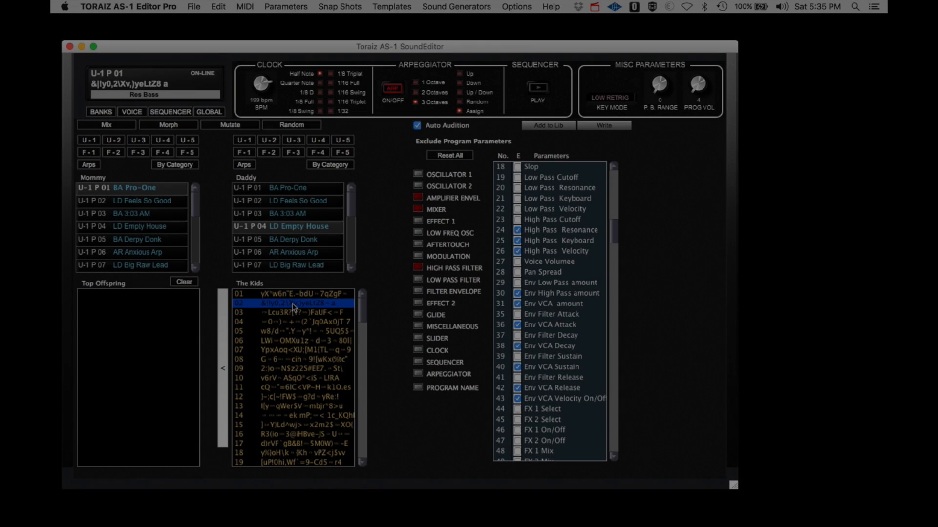
- Audition random kids 03 through 08 one after another and add kid 08 to Top Offspring
{"action": "key", "text": "Down"}
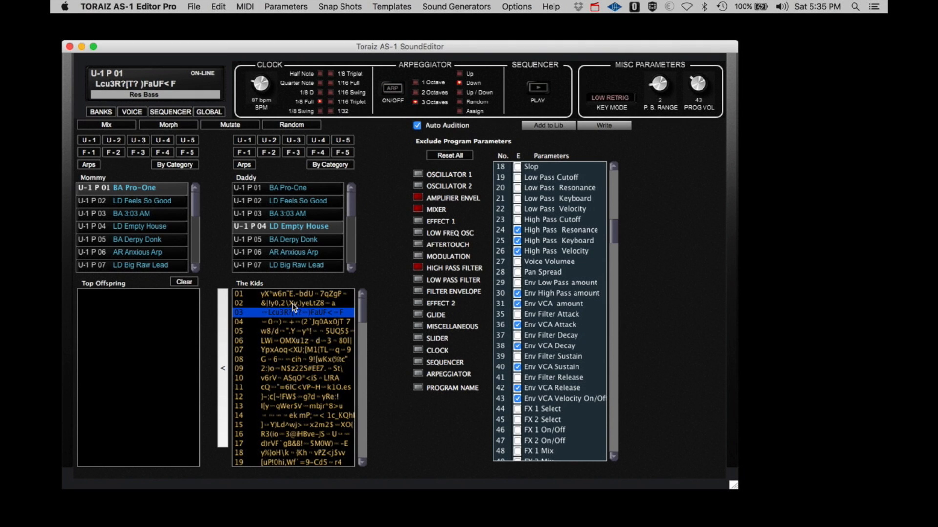
{"action": "key", "text": "Down"}
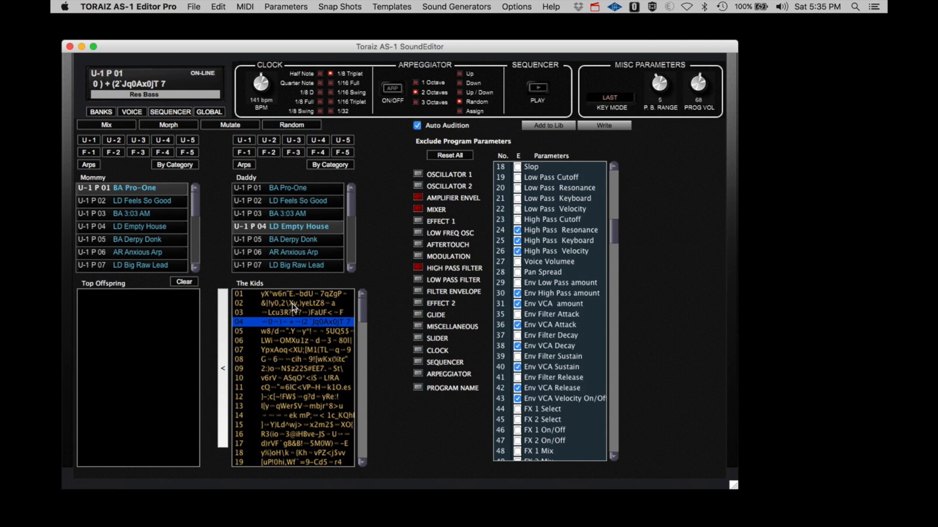
{"action": "key", "text": "Down"}
{"action": "key", "text": "Down"}
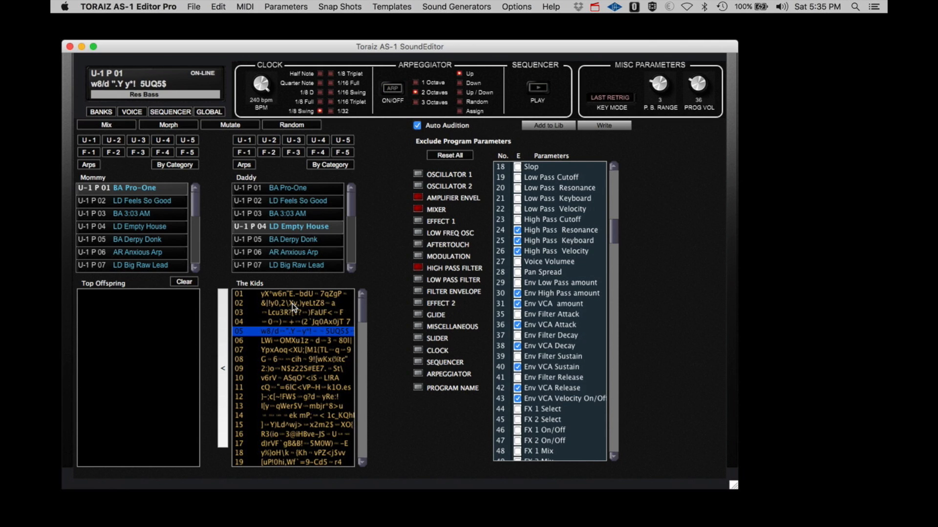
{"action": "key", "text": "Down"}
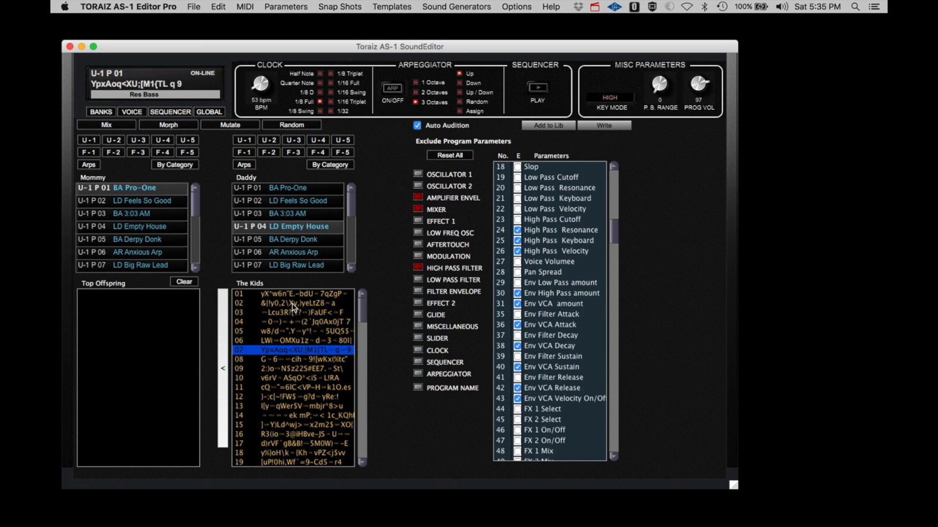
{"action": "key", "text": "Down"}
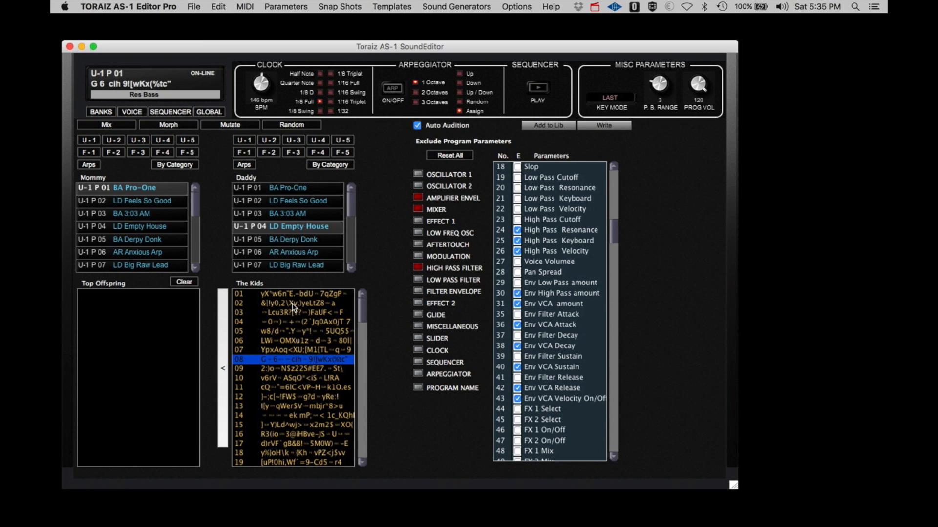
{"action": "left_click", "coordinate": [222, 369]}
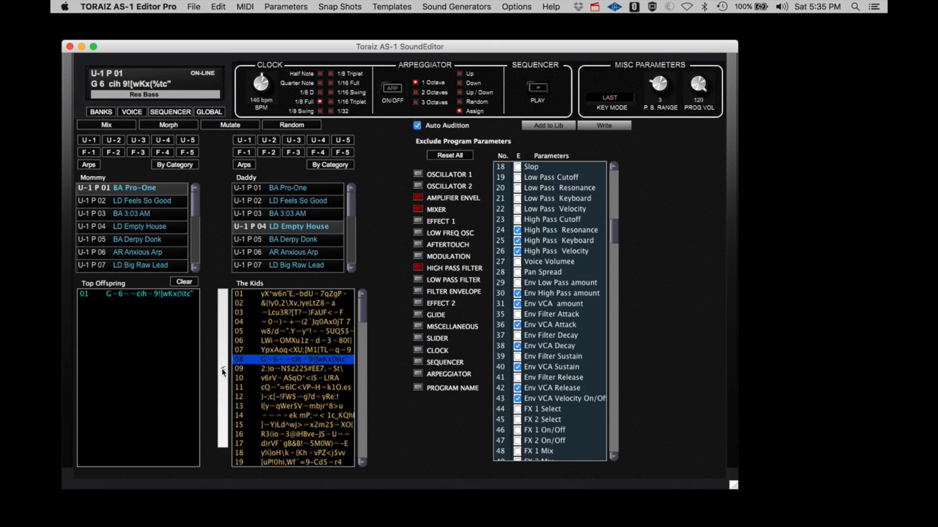
- Audition random kids 09 through 26 one after another and add kid 26 to Top Offspring
{"action": "key", "text": "Down"}
{"action": "key", "text": "Down"}
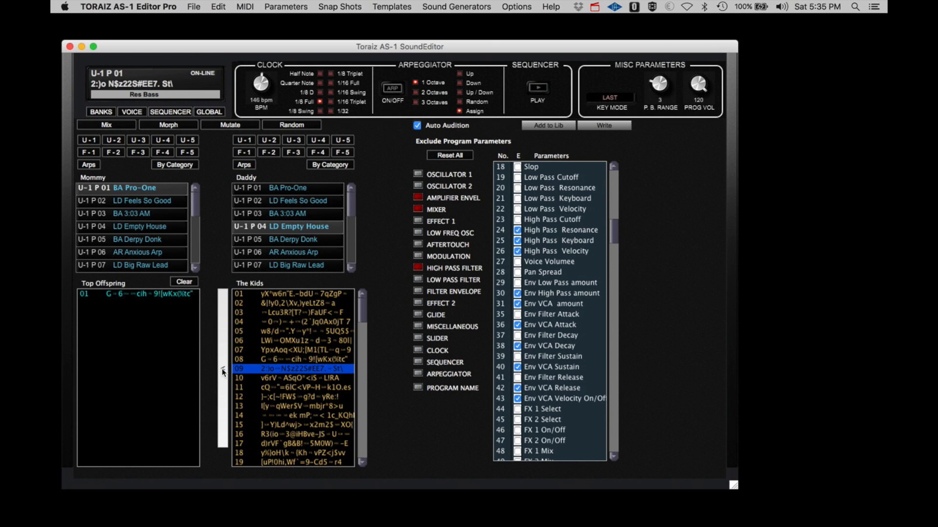
{"action": "key", "text": "Down"}
{"action": "key", "text": "Down"}
{"action": "key", "text": "Down"}
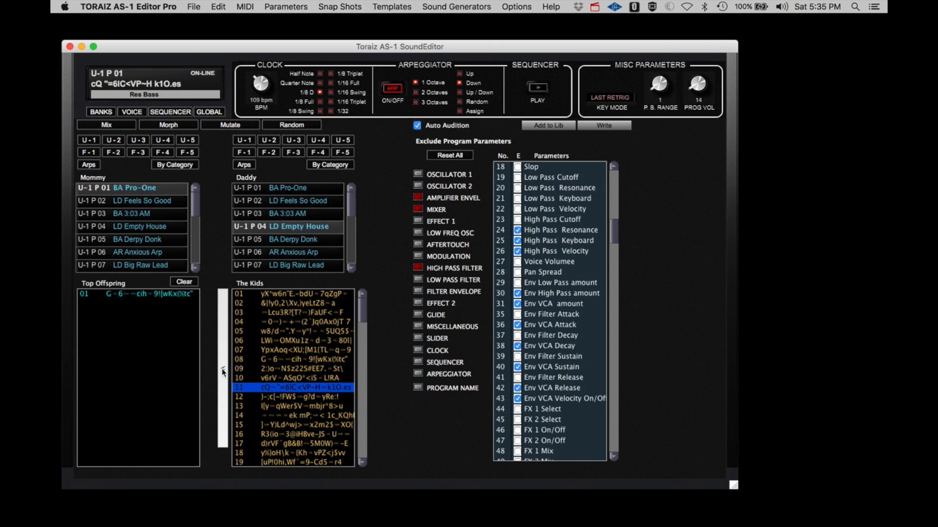
{"action": "key", "text": "Down"}
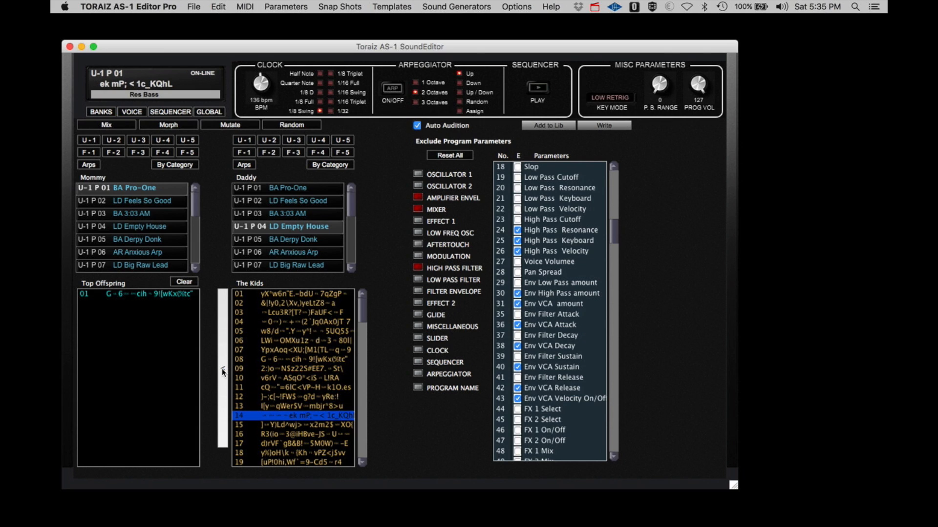
{"action": "key", "text": "Down"}
{"action": "key", "text": "Down"}
{"action": "key", "text": "Down"}
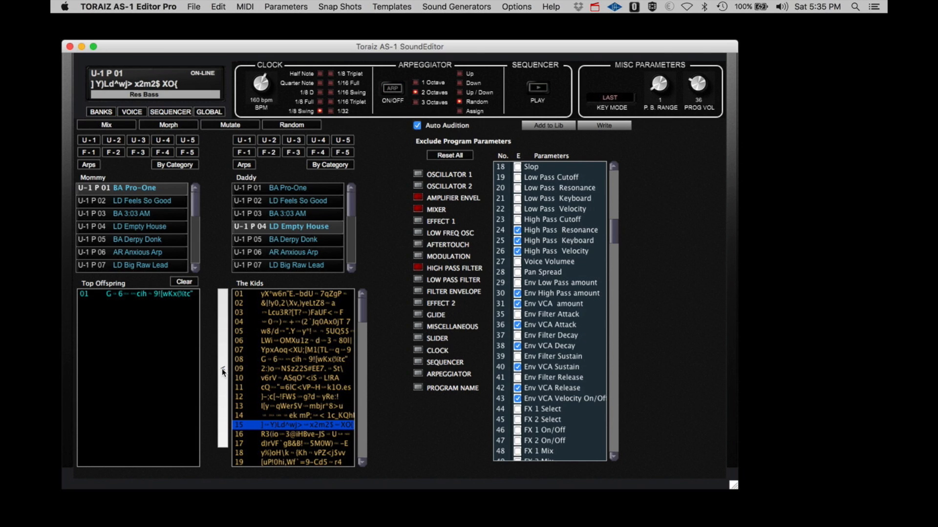
{"action": "key", "text": "Down"}
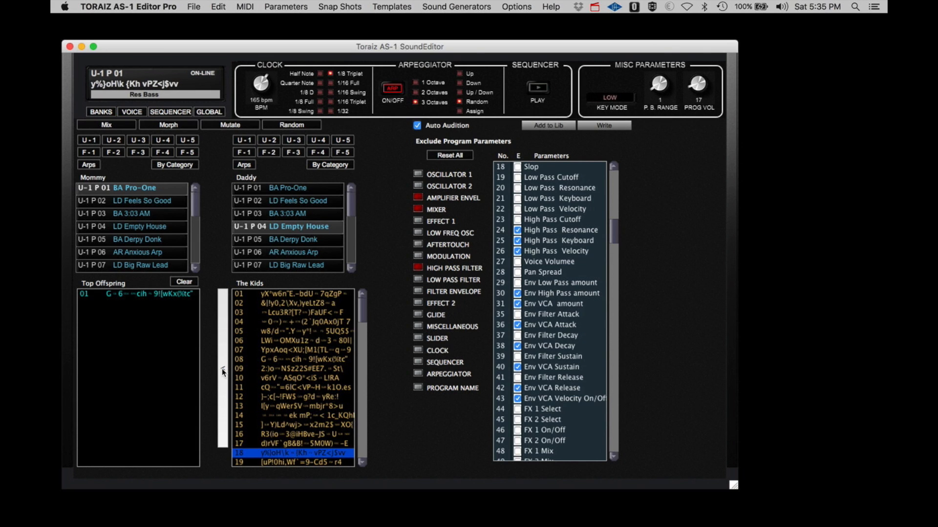
{"action": "key", "text": "Up"}
{"action": "key", "text": "Down"}
{"action": "key", "text": "Down"}
{"action": "key", "text": "Down"}
{"action": "key", "text": "Down"}
{"action": "key", "text": "Down"}
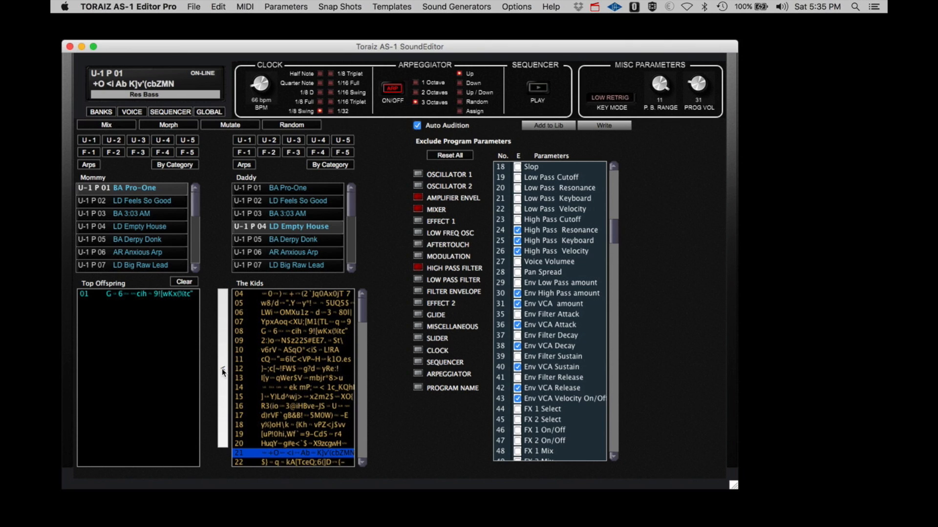
{"action": "key", "text": "Down"}
{"action": "key", "text": "Down"}
{"action": "key", "text": "Down"}
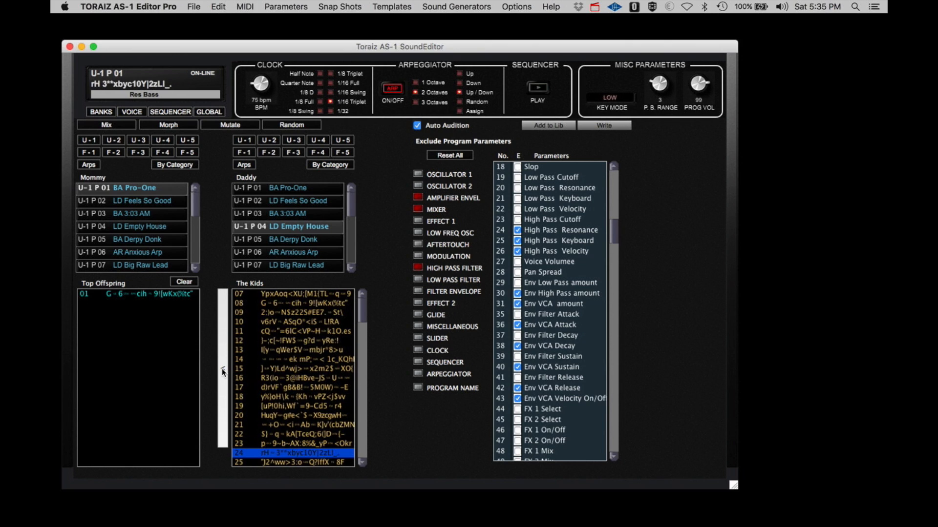
{"action": "key", "text": "Down"}
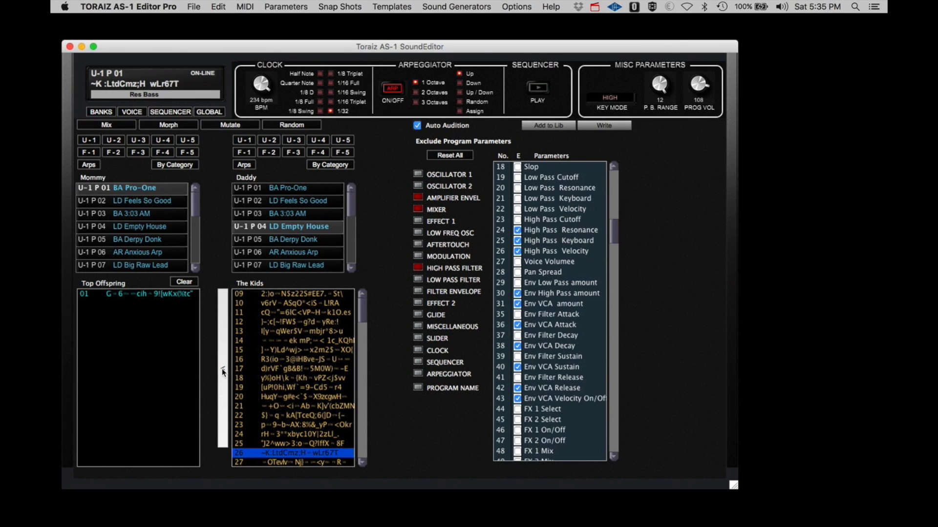
{"action": "left_click", "coordinate": [223, 372]}
- Audition random kids 27 through 38 one after another and add kid 38 to Top Offspring
{"action": "key", "text": "Down"}
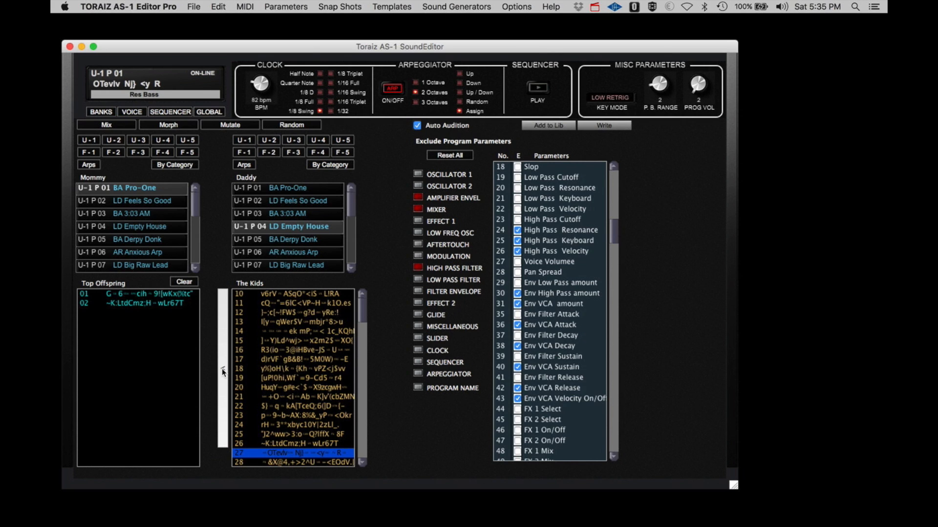
{"action": "key", "text": "Down"}
{"action": "key", "text": "Down"}
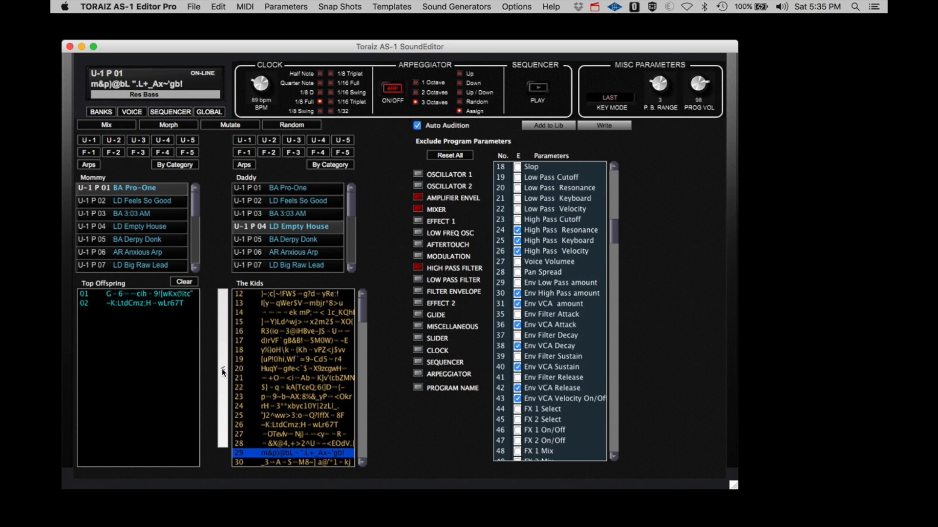
{"action": "key", "text": "Down"}
{"action": "key", "text": "Down"}
{"action": "key", "text": "Down"}
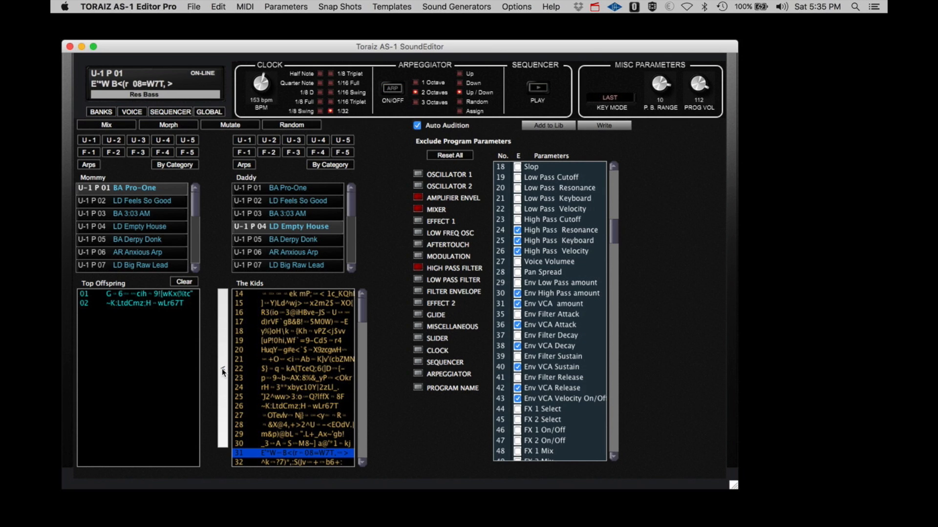
{"action": "key", "text": "Up"}
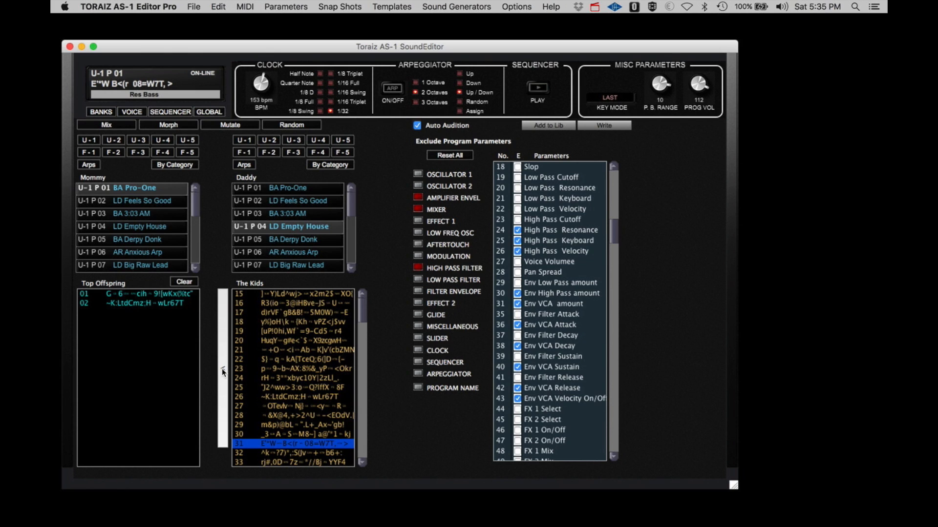
{"action": "key", "text": "Down"}
{"action": "key", "text": "Down"}
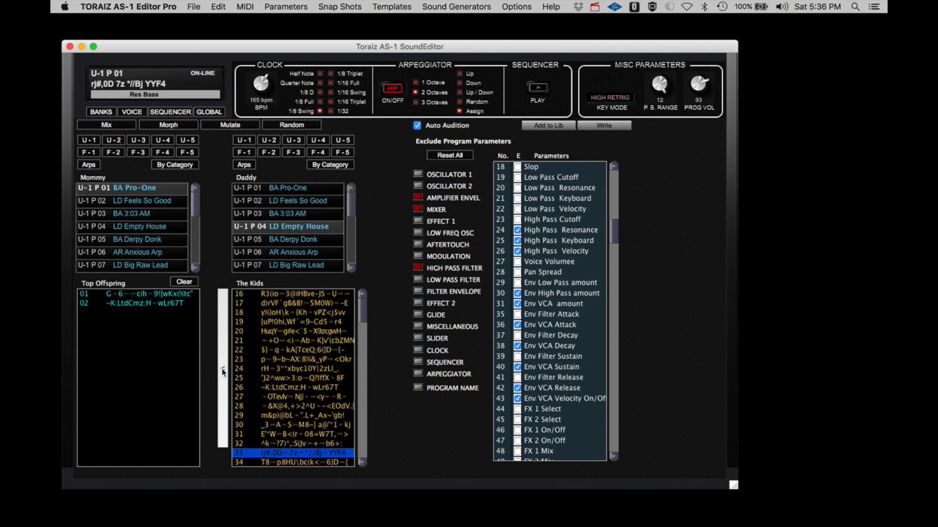
{"action": "key", "text": "Down"}
{"action": "key", "text": "Down"}
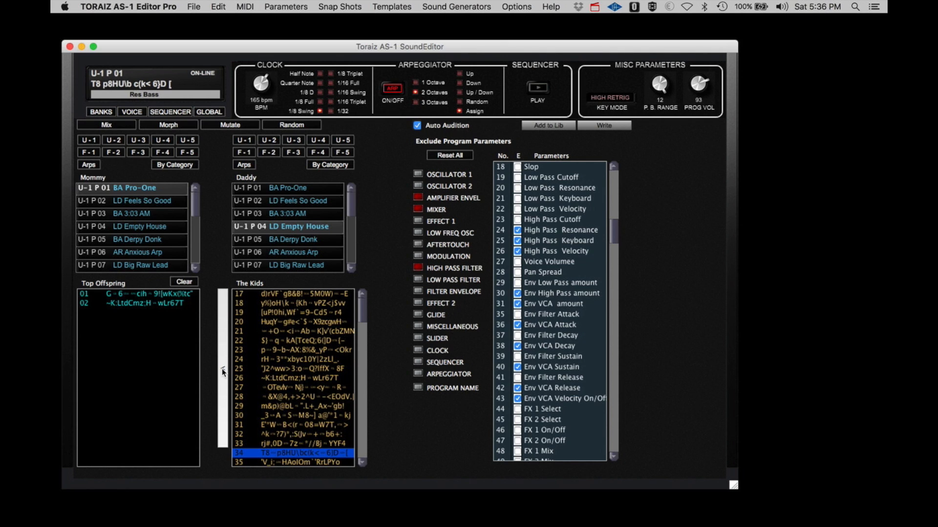
{"action": "key", "text": "Down"}
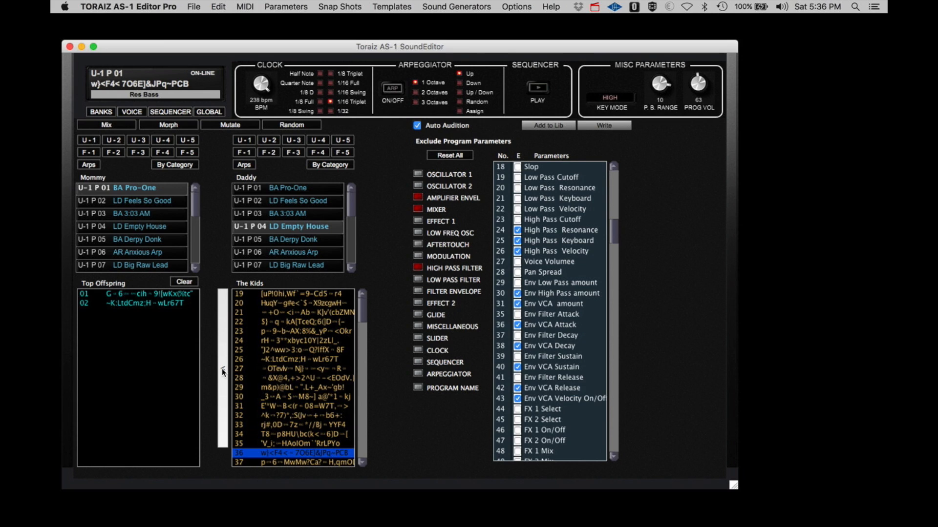
{"action": "key", "text": "Down"}
{"action": "key", "text": "Down"}
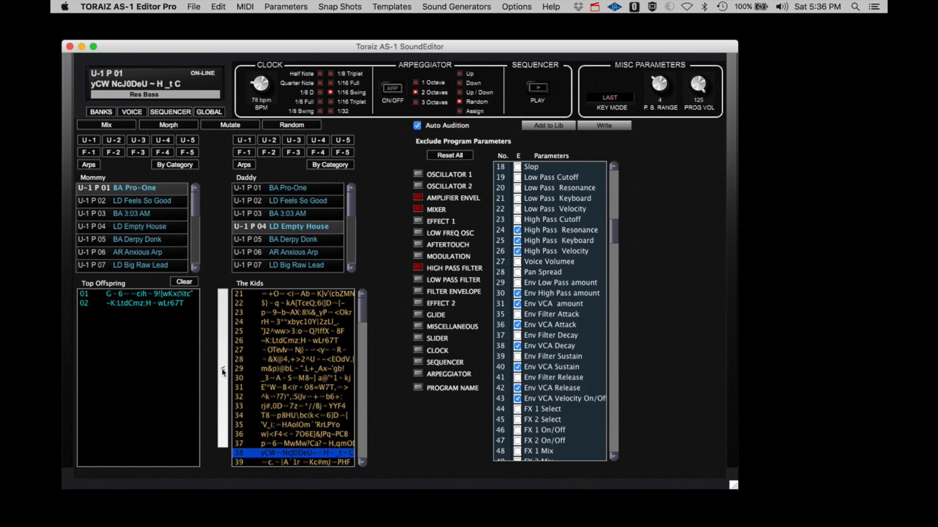
{"action": "left_click", "coordinate": [223, 371]}
- Audition random kids 39 through 43, adding kids 40 and 43 to Top Offspring
{"action": "key", "text": "Down"}
{"action": "key", "text": "Down"}
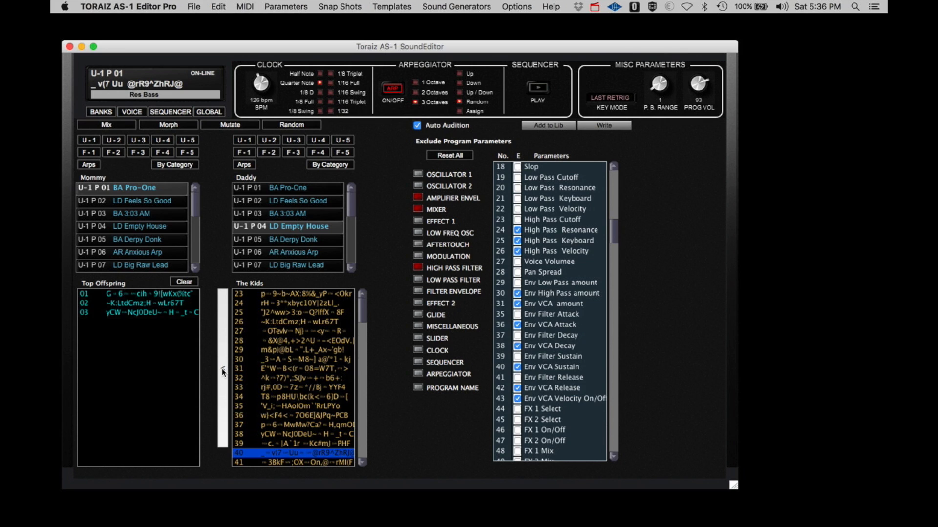
{"action": "left_click", "coordinate": [222, 366]}
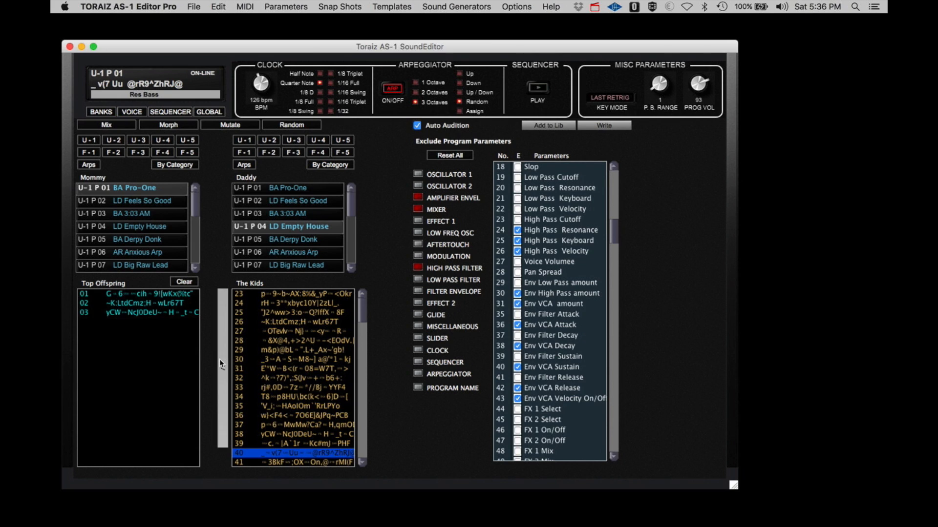
{"action": "key", "text": "Down"}
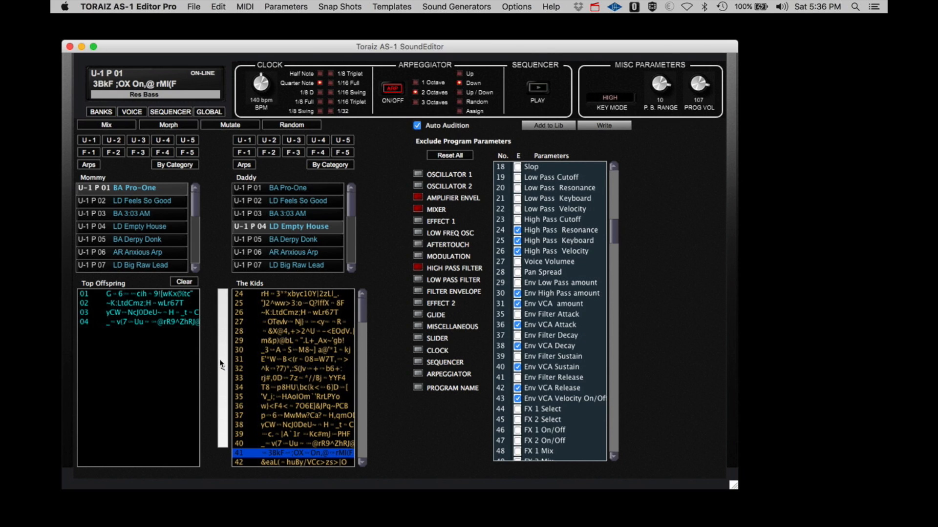
{"action": "key", "text": "Down"}
{"action": "key", "text": "Down"}
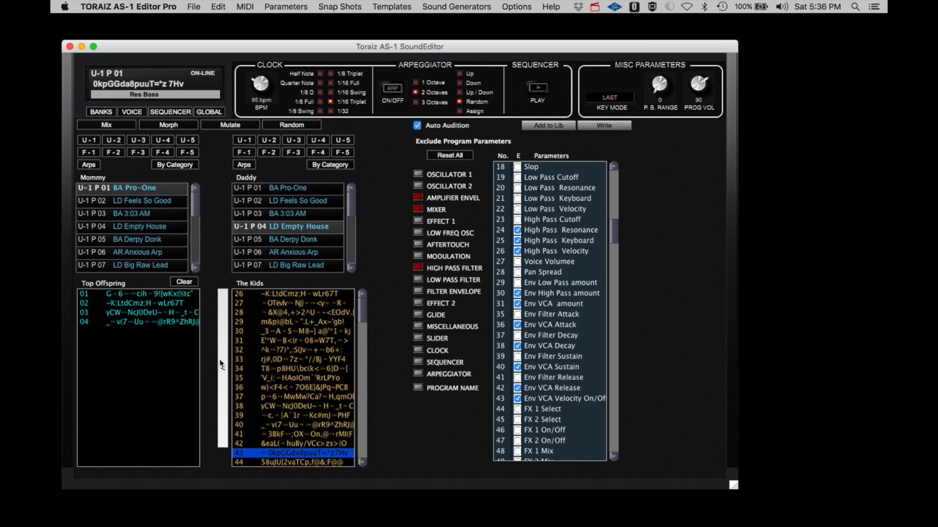
{"action": "left_click", "coordinate": [222, 364]}
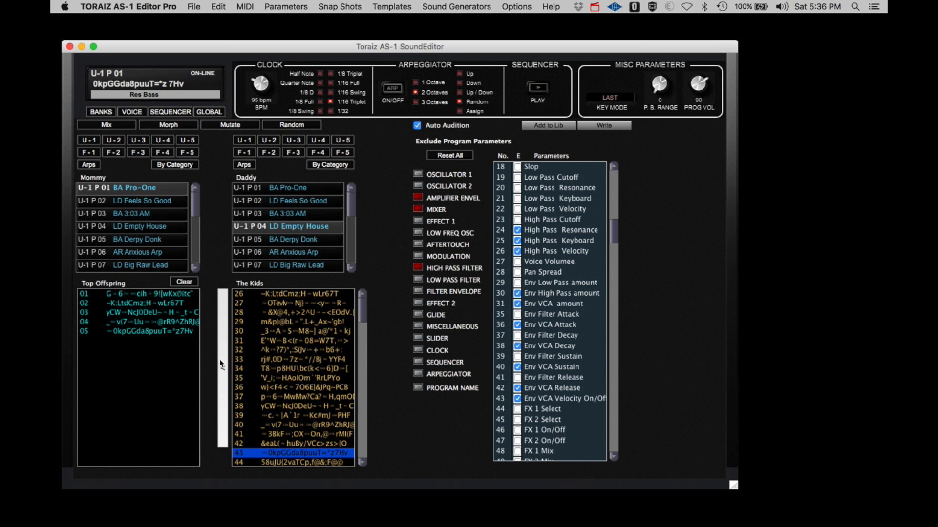
- Audition random kids 44 through 51, adding kids 45 and 51 to Top Offspring
{"action": "key", "text": "Down"}
{"action": "key", "text": "Down"}
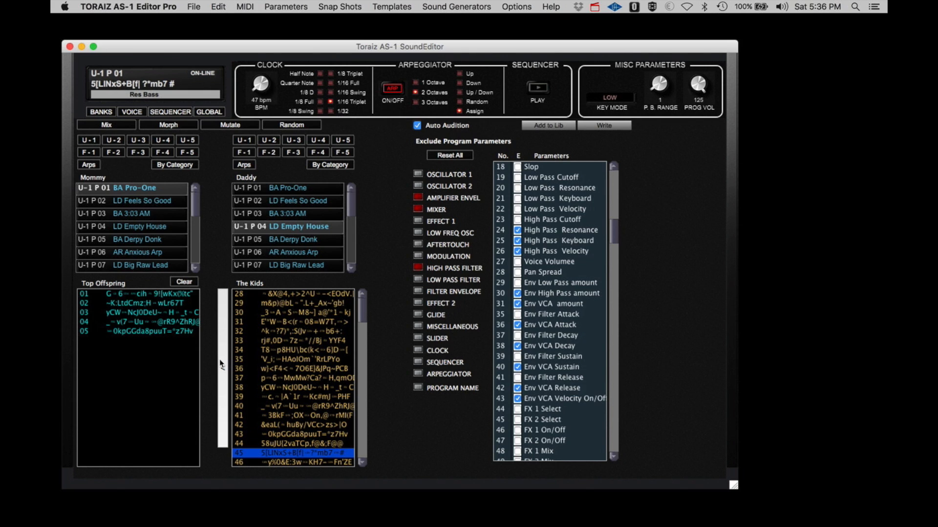
{"action": "left_click", "coordinate": [222, 365]}
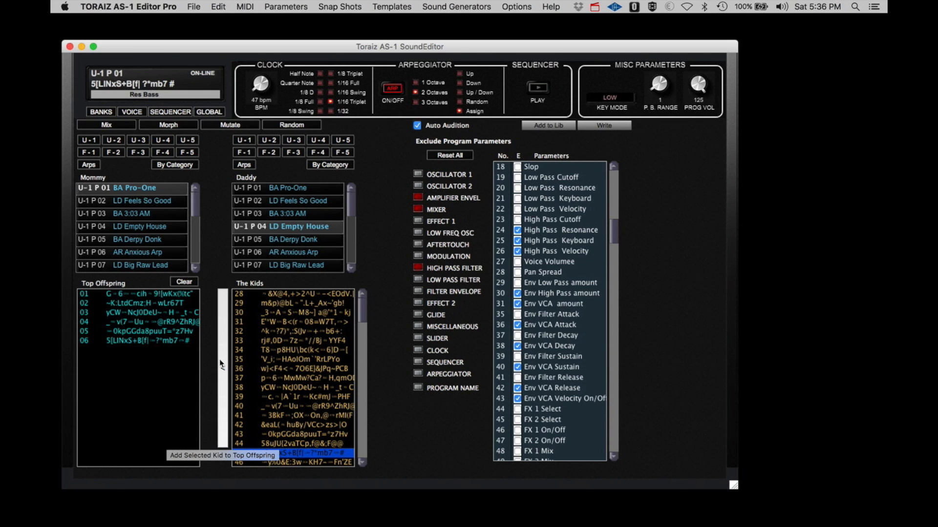
{"action": "key", "text": "Down"}
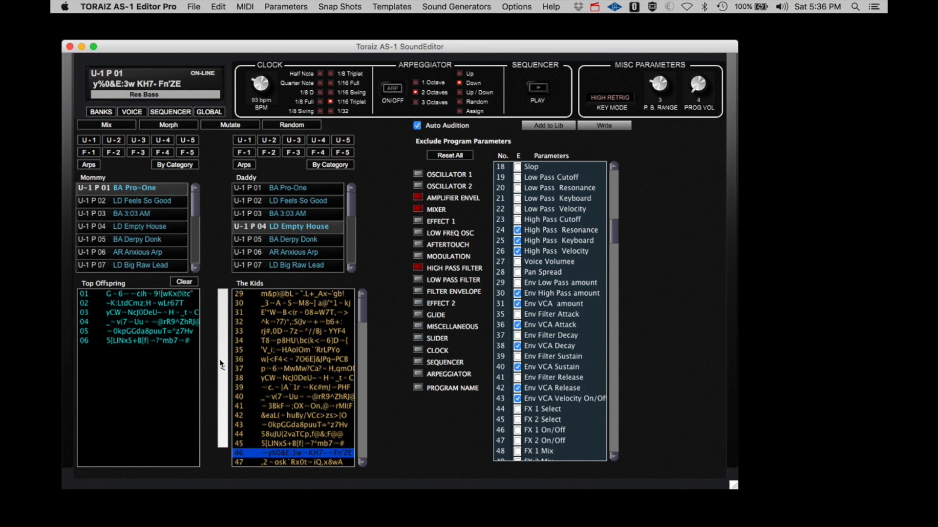
{"action": "key", "text": "Down"}
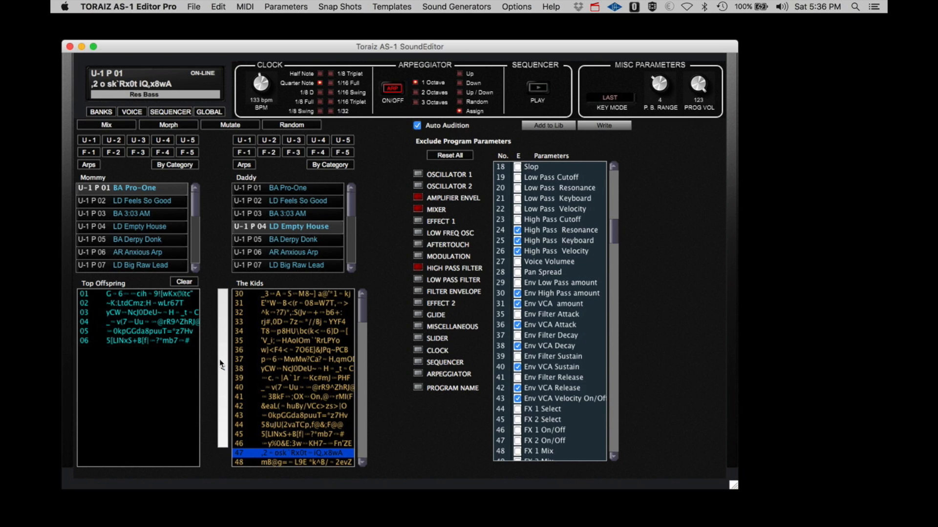
{"action": "key", "text": "Down"}
{"action": "key", "text": "Down"}
{"action": "key", "text": "Down"}
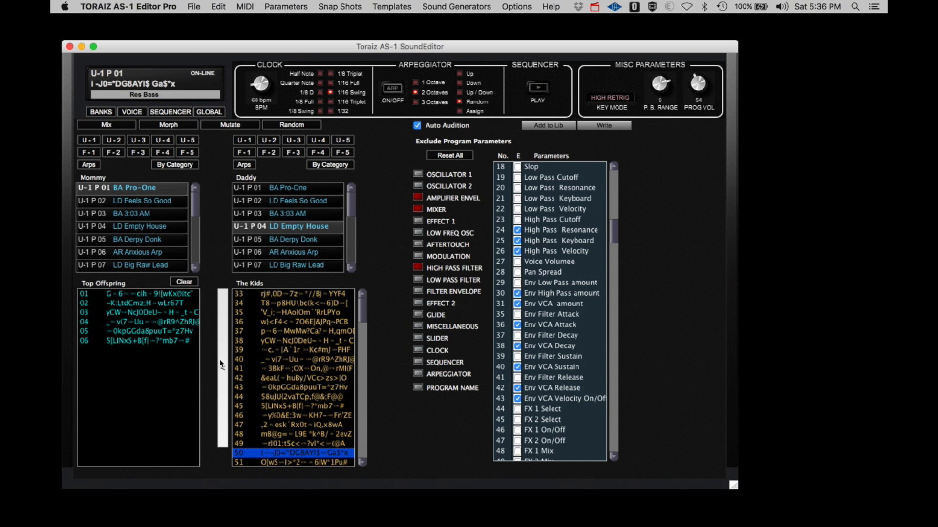
{"action": "key", "text": "Down"}
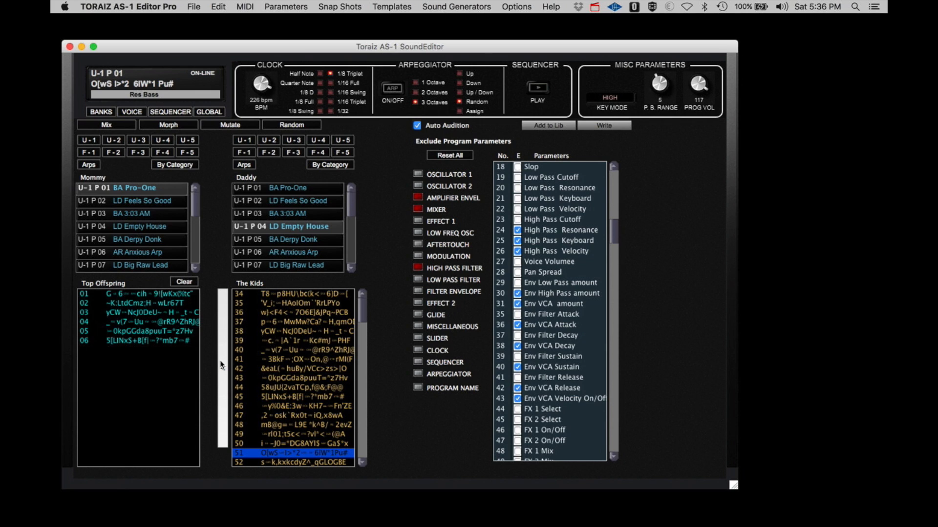
{"action": "left_click", "coordinate": [221, 365]}
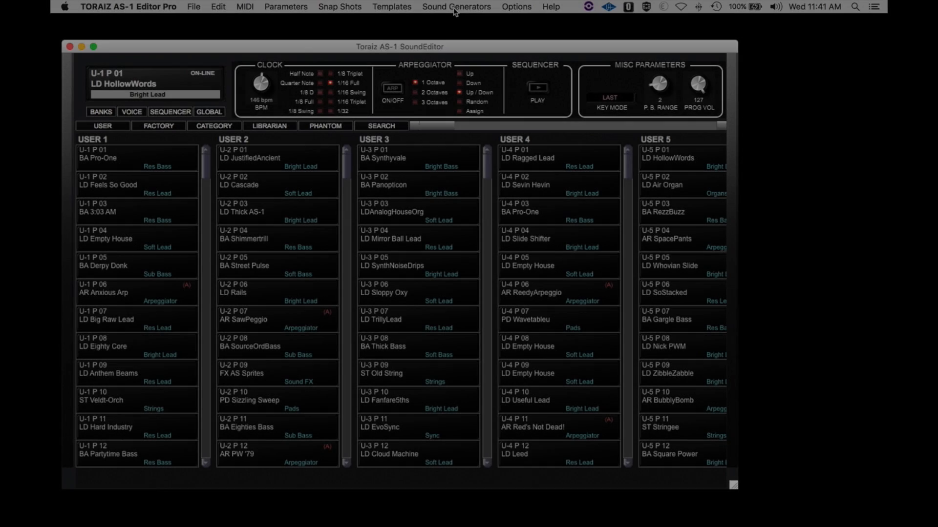
- Open the Morpher and morph U-5 P 03 BA RezzBuzz towards F-2 P 03 LD Thick AS-1 at 20 %
{"action": "left_click", "coordinate": [455, 7]}
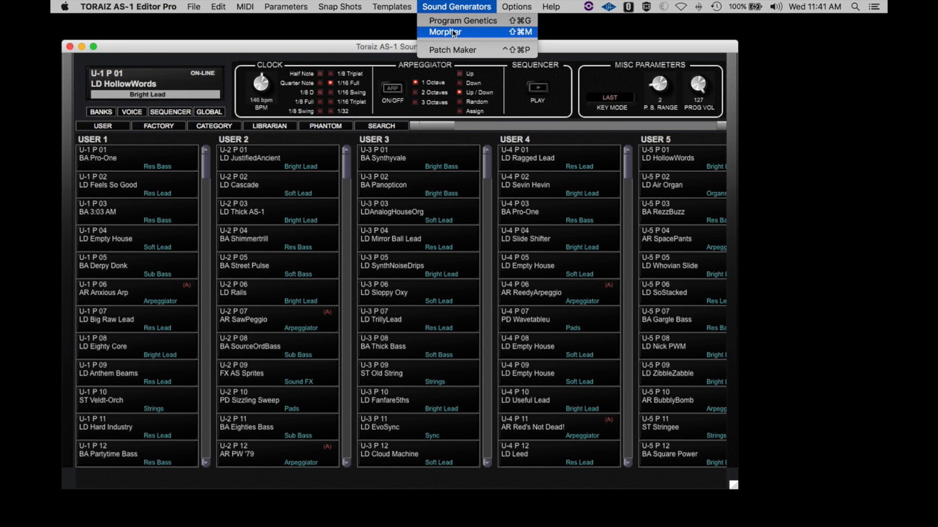
{"action": "left_click", "coordinate": [452, 33]}
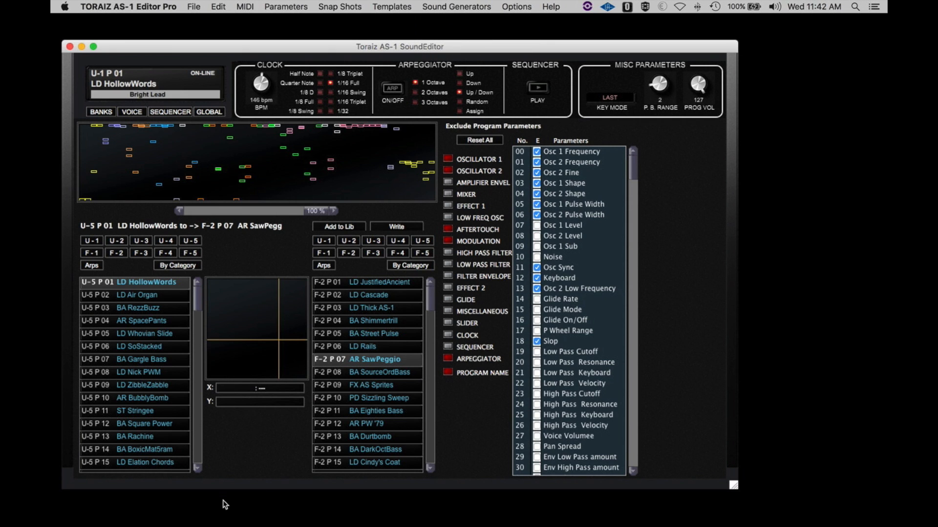
{"action": "left_click", "coordinate": [135, 309]}
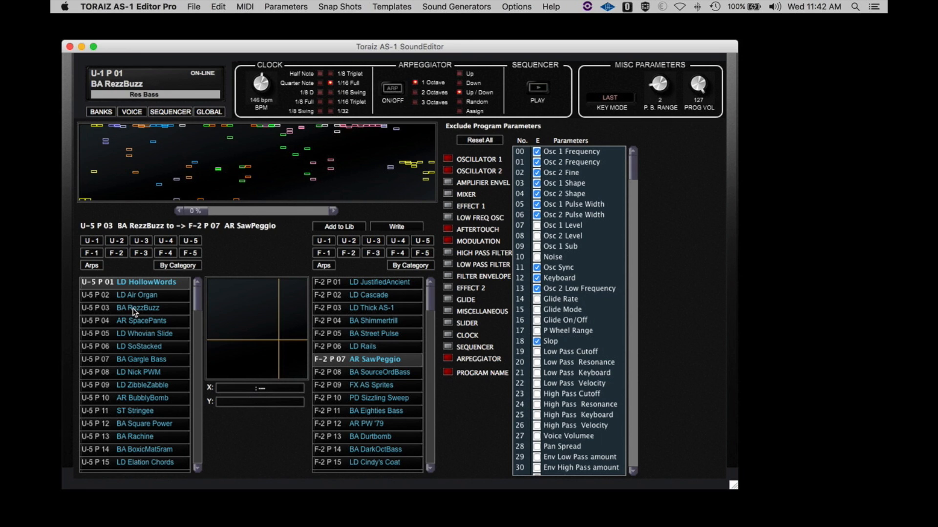
{"action": "left_click", "coordinate": [350, 308]}
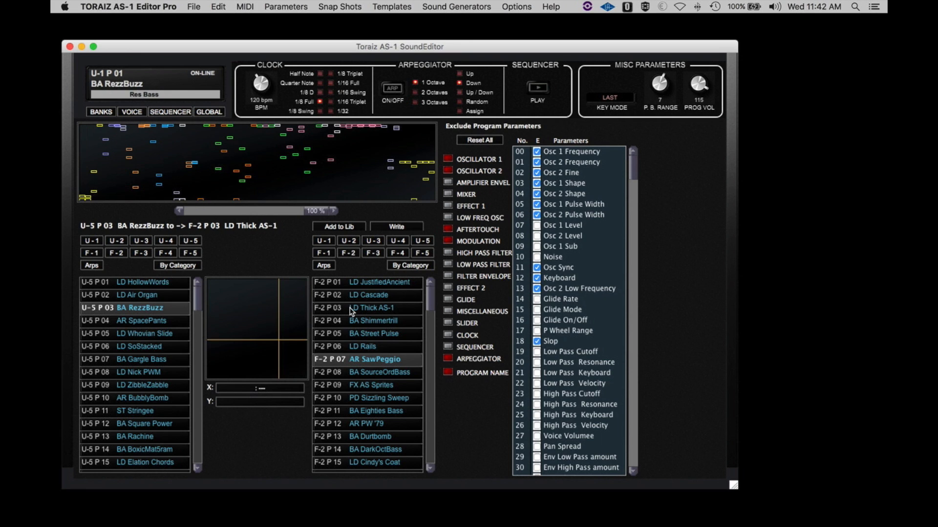
{"action": "left_click_drag", "start_coordinate": [304, 211], "coordinate": [182, 210]}
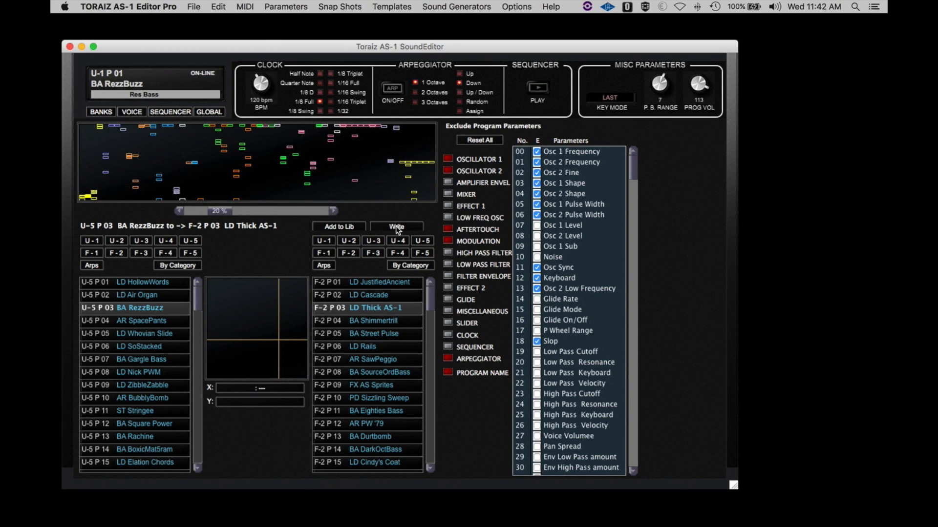
{"action": "left_click", "coordinate": [351, 226]}
{"action": "left_click", "coordinate": [394, 227]}
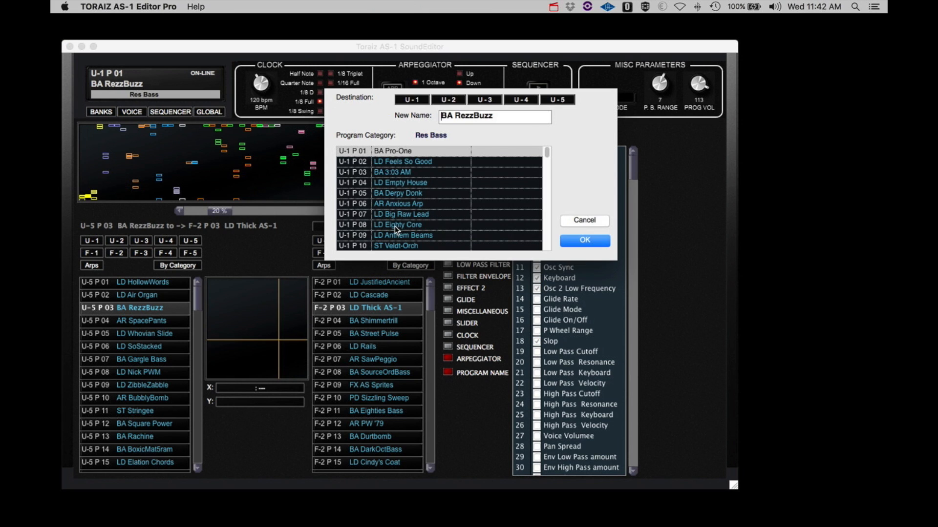
{"action": "left_click", "coordinate": [412, 183]}
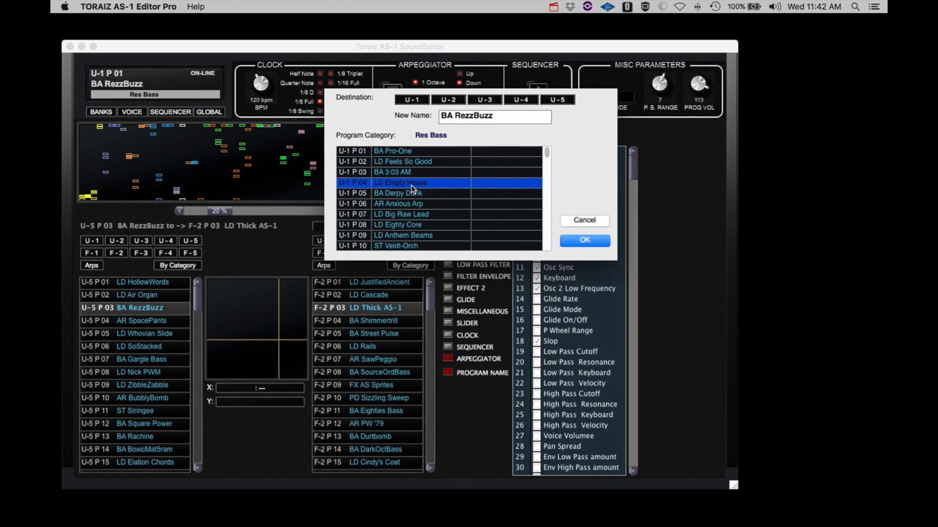
{"action": "left_click", "coordinate": [445, 139]}
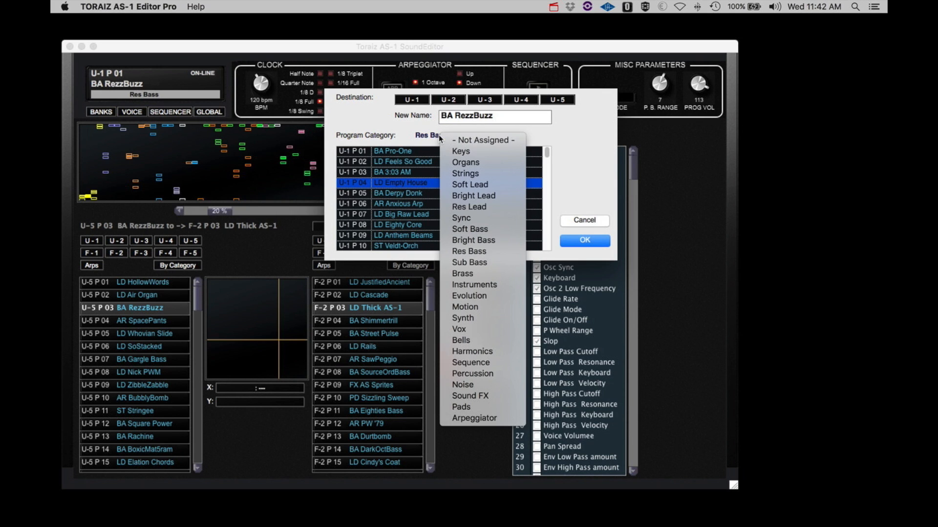
{"action": "left_click", "coordinate": [575, 157]}
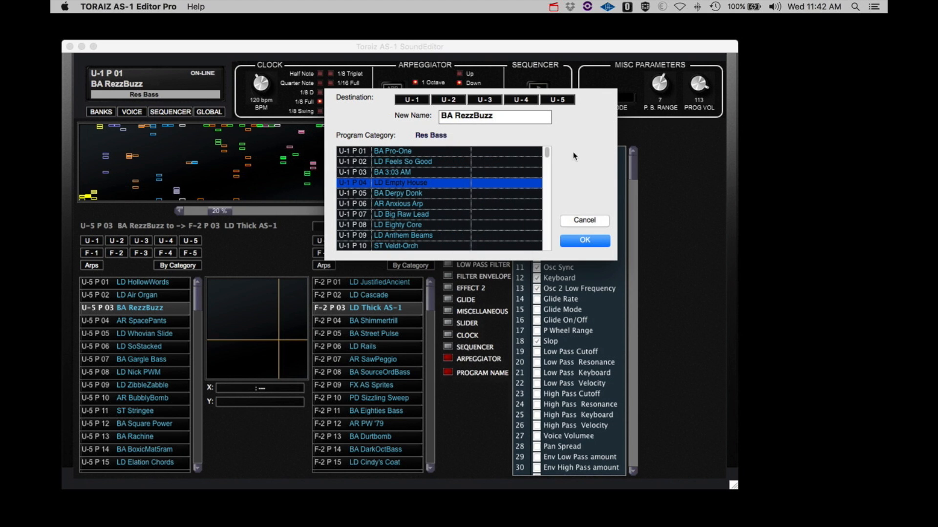
{"action": "left_click", "coordinate": [589, 217]}
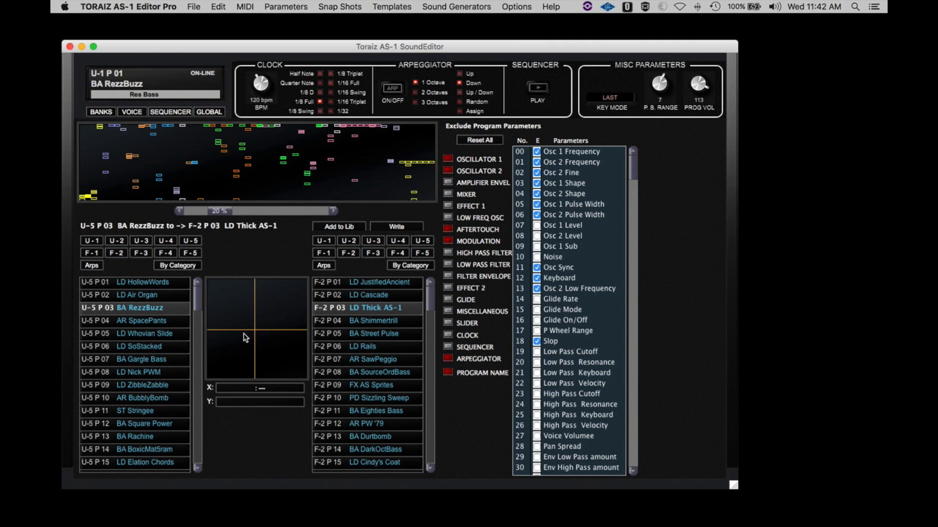
{"action": "left_click", "coordinate": [239, 392]}
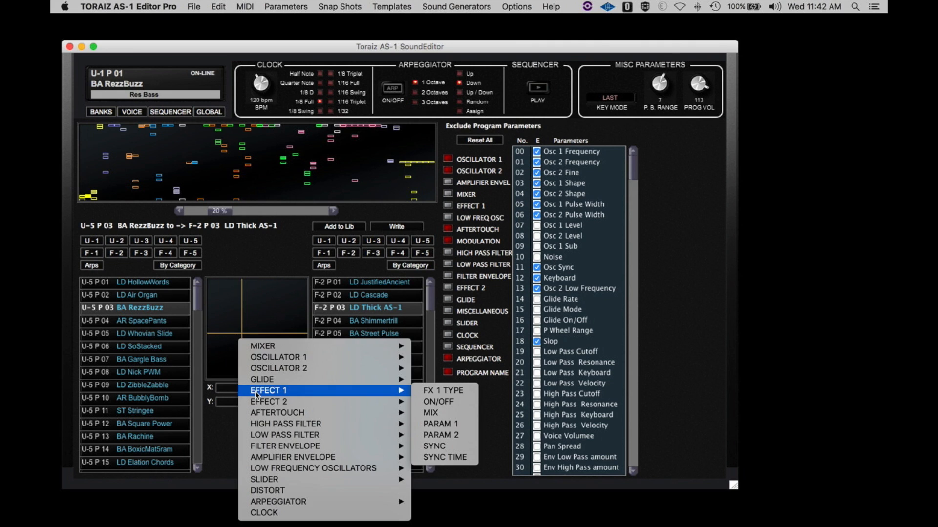
{"action": "left_click", "coordinate": [214, 415]}
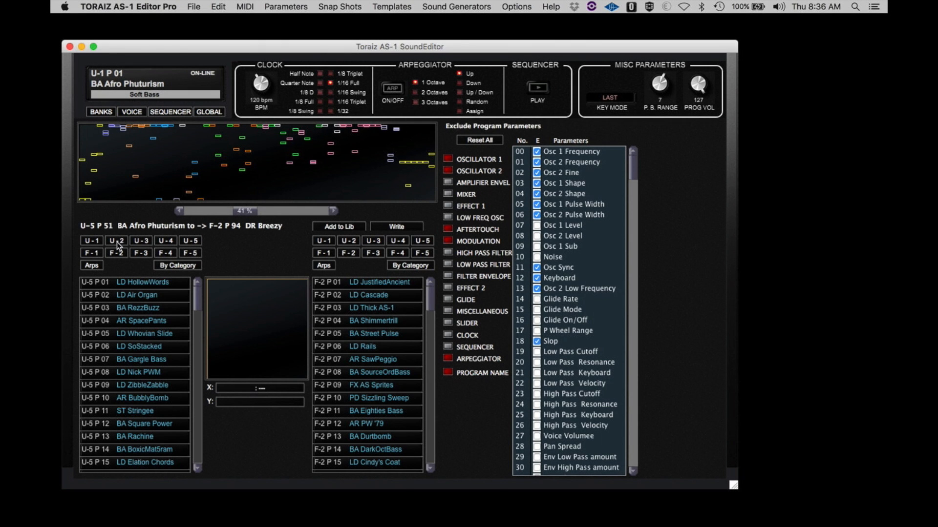
- Select U-1 P 05 BA Derpy Donk as morph source and F-2 P 11 BA Eighties Bass as target, with the morph at 0 %
{"action": "left_click", "coordinate": [93, 241]}
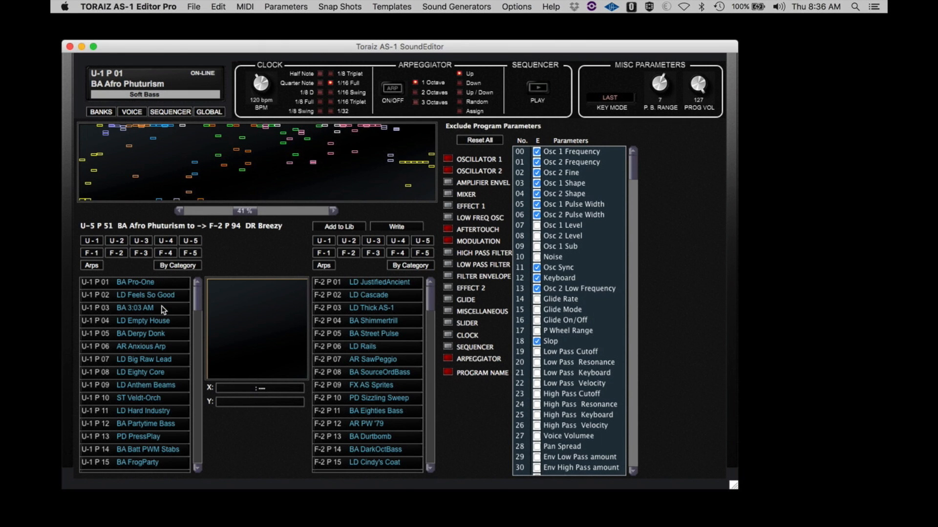
{"action": "left_click", "coordinate": [159, 335]}
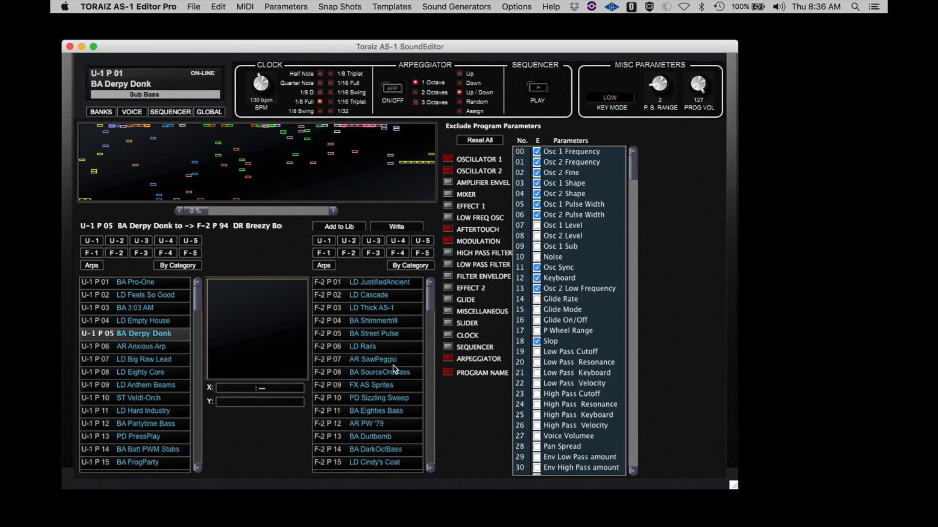
{"action": "left_click", "coordinate": [383, 411]}
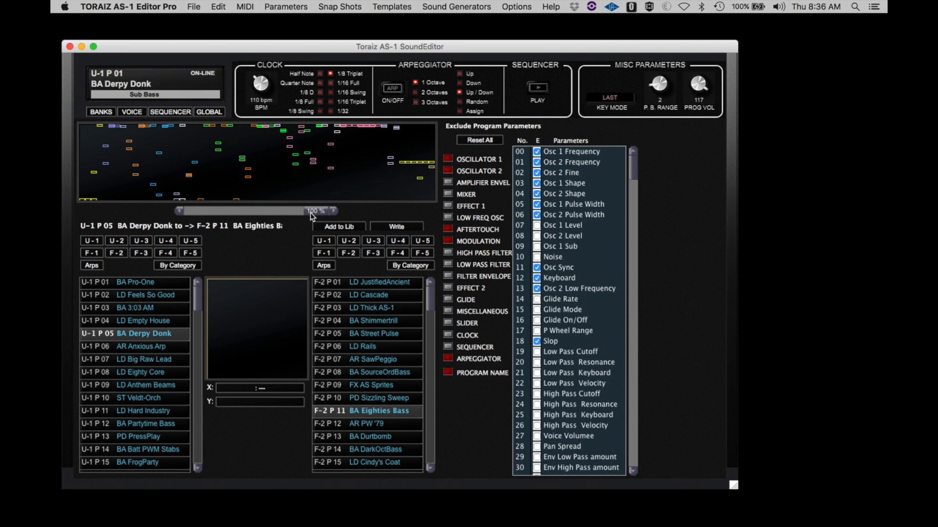
{"action": "left_click_drag", "start_coordinate": [311, 216], "coordinate": [170, 213]}
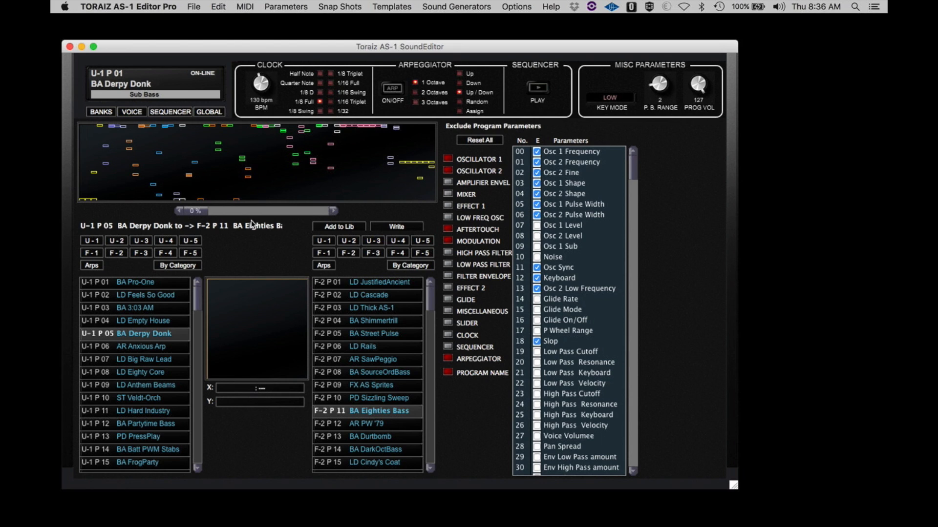
- Raise the BA Derpy Donk morph to 30 %, add the result to the library and return to the Morpher
{"action": "left_click", "coordinate": [333, 212]}
{"action": "left_click", "coordinate": [333, 212]}
{"action": "left_click_drag", "start_coordinate": [199, 209], "coordinate": [219, 209]}
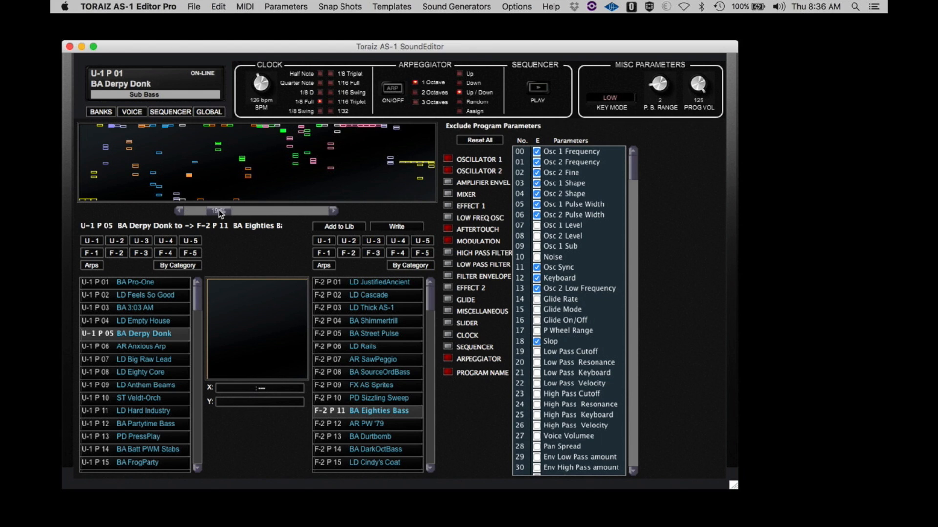
{"action": "left_click_drag", "start_coordinate": [219, 209], "coordinate": [232, 213]}
{"action": "left_click", "coordinate": [342, 227]}
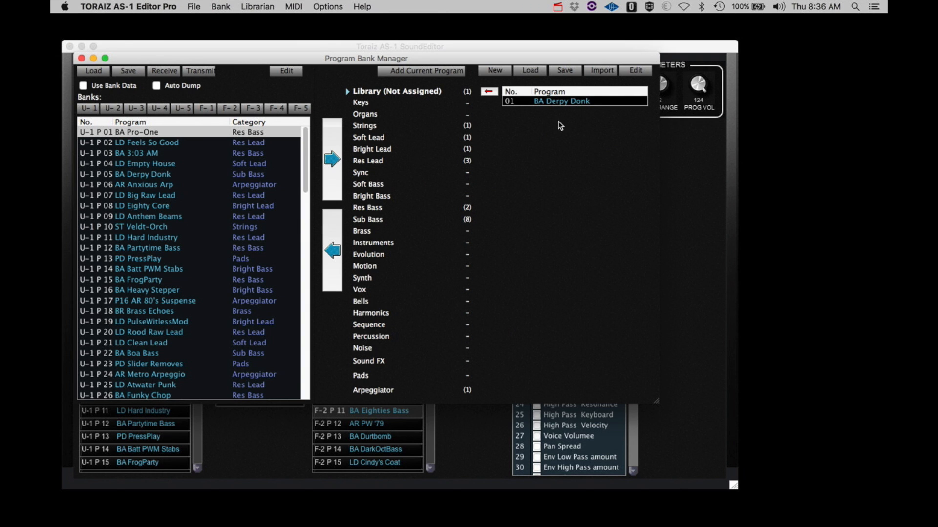
{"action": "left_click", "coordinate": [272, 444]}
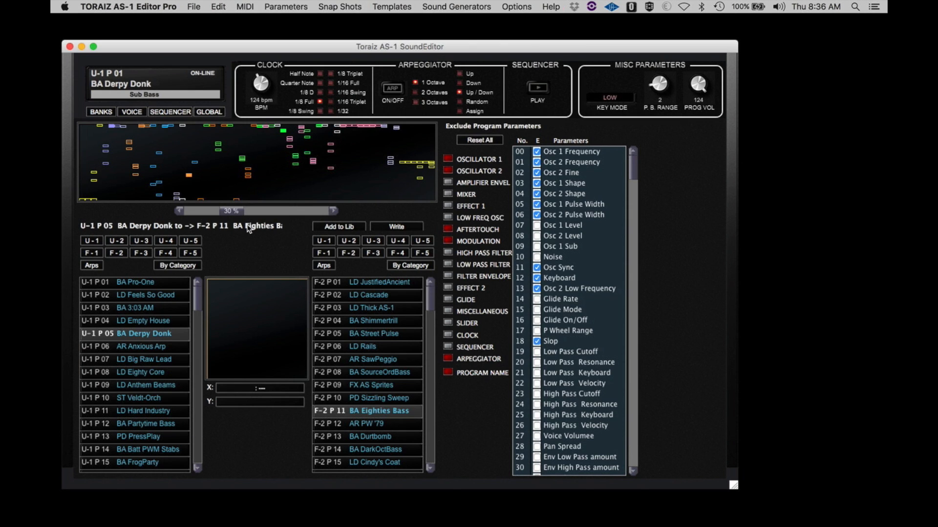
- Advance the BA Derpy Donk morph through 31 % and 52 % to 81 %, and add the result to the library
{"action": "left_click", "coordinate": [334, 211]}
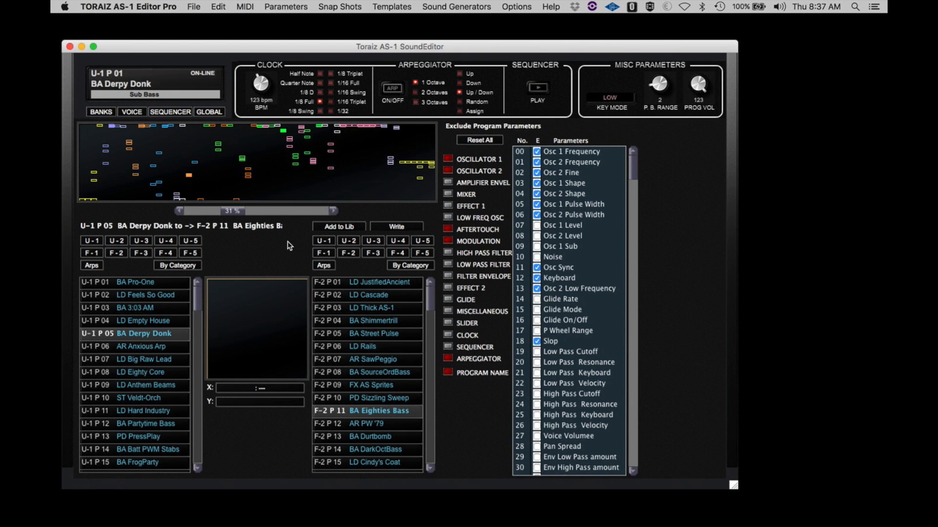
{"action": "left_click_drag", "start_coordinate": [234, 213], "coordinate": [259, 214]}
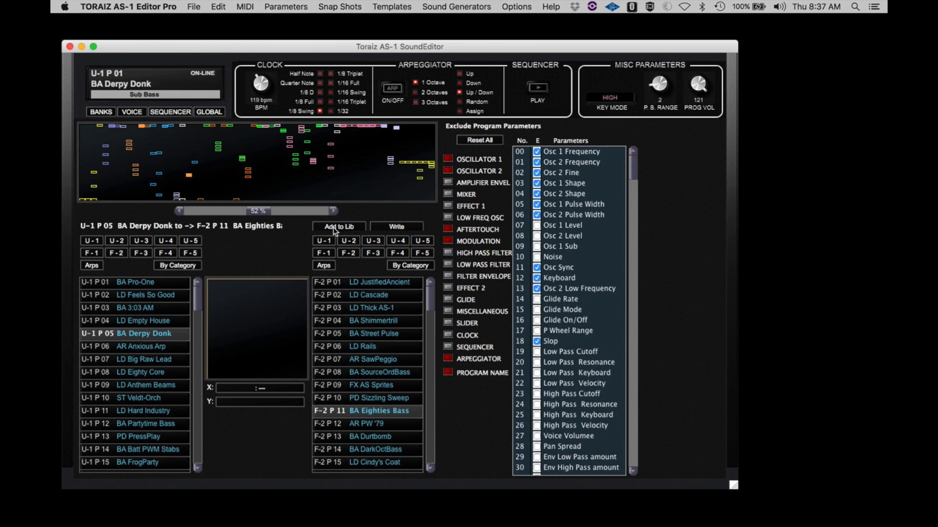
{"action": "left_click_drag", "start_coordinate": [259, 212], "coordinate": [293, 212]}
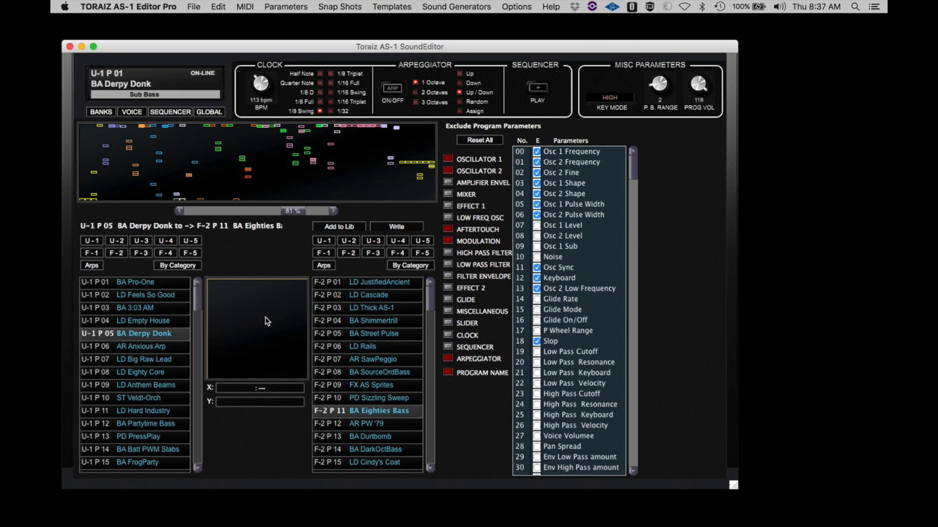
{"action": "left_click", "coordinate": [336, 229]}
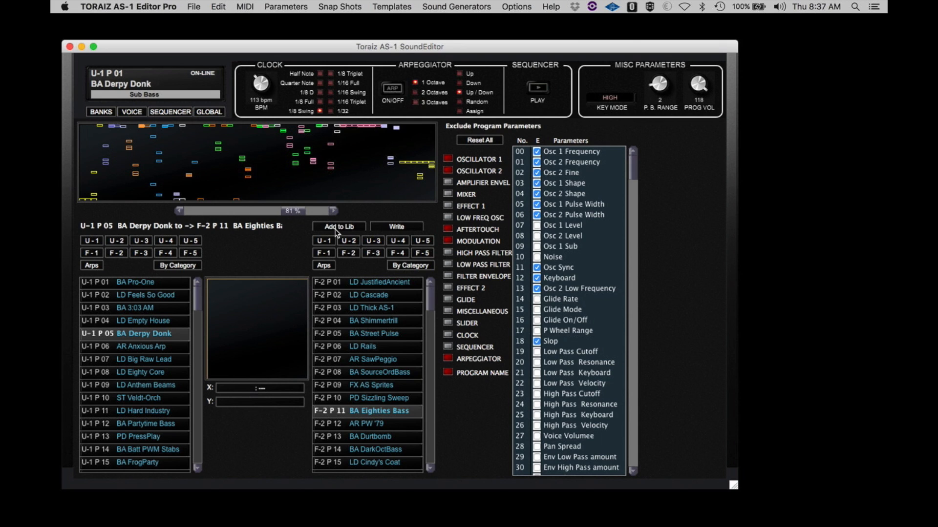
- Choose U-1 P 04 LD Empty House as source and try targets FX AS Sprites, BA DarkOctBass and LD Cindy's Coat from F-2
{"action": "left_click", "coordinate": [152, 323]}
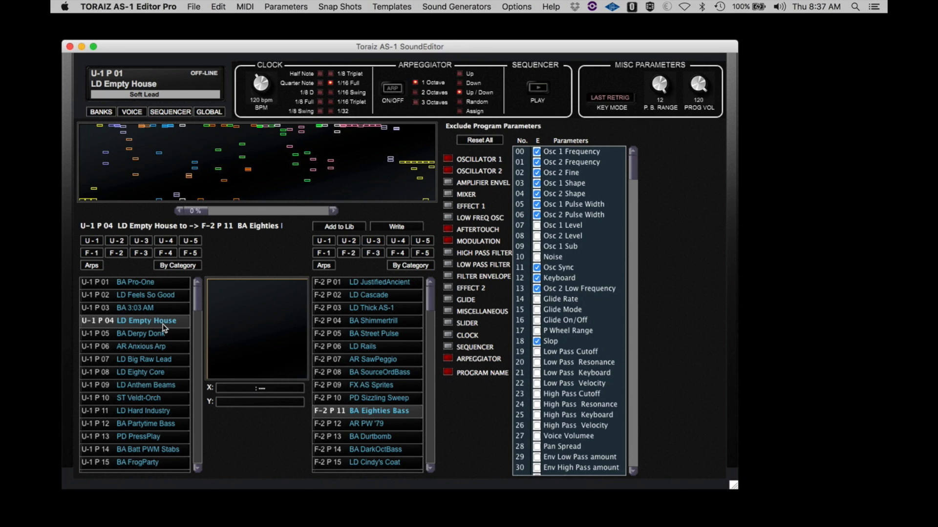
{"action": "left_click", "coordinate": [386, 385]}
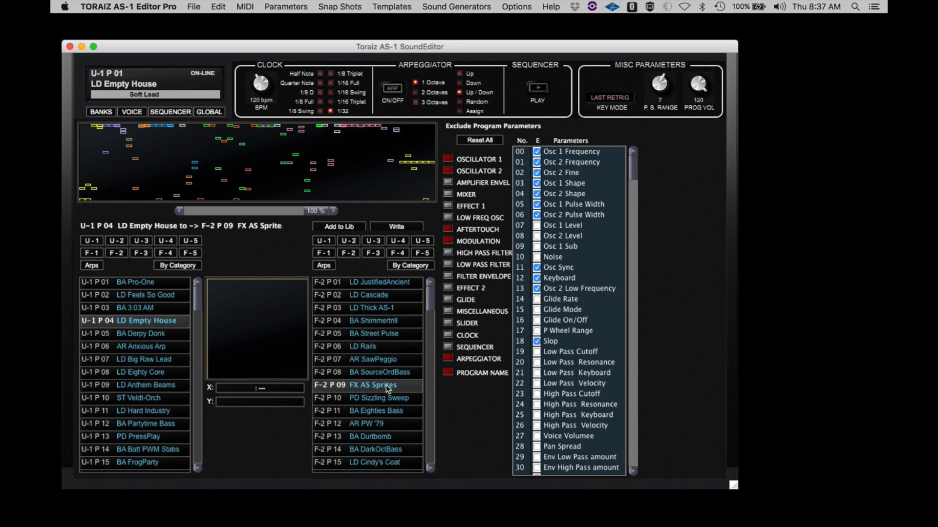
{"action": "left_click", "coordinate": [383, 448]}
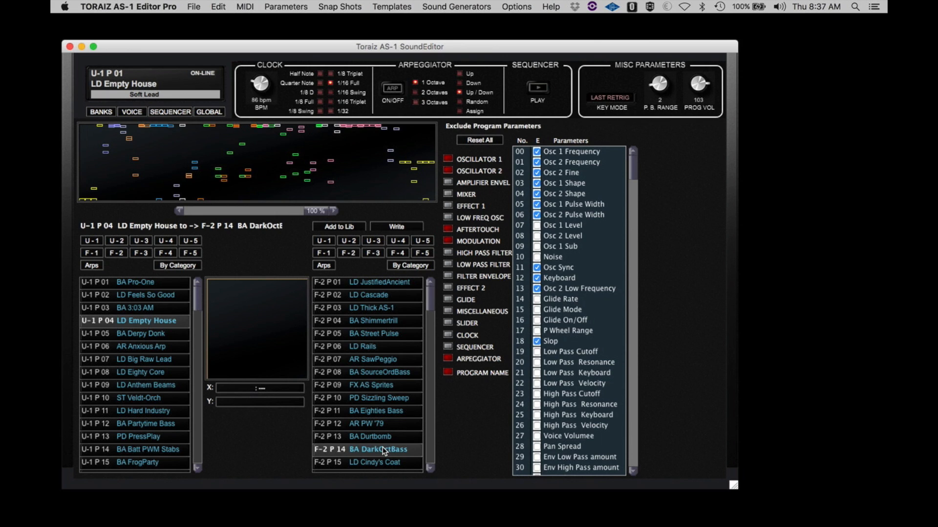
{"action": "left_click", "coordinate": [379, 462]}
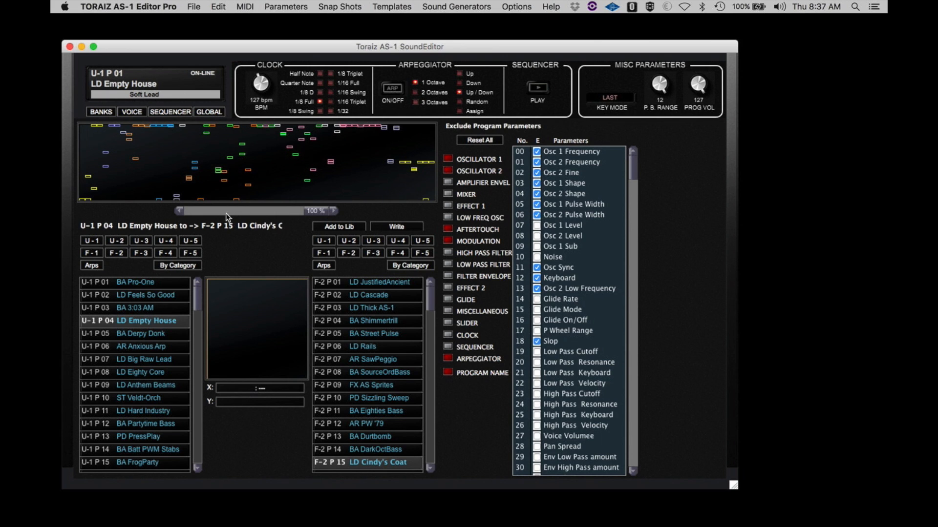
- Audition the morph from LD Empty House to LD Cindy's Coat in stages from 11 % up to 82 %
{"action": "left_click_drag", "start_coordinate": [303, 213], "coordinate": [207, 212]}
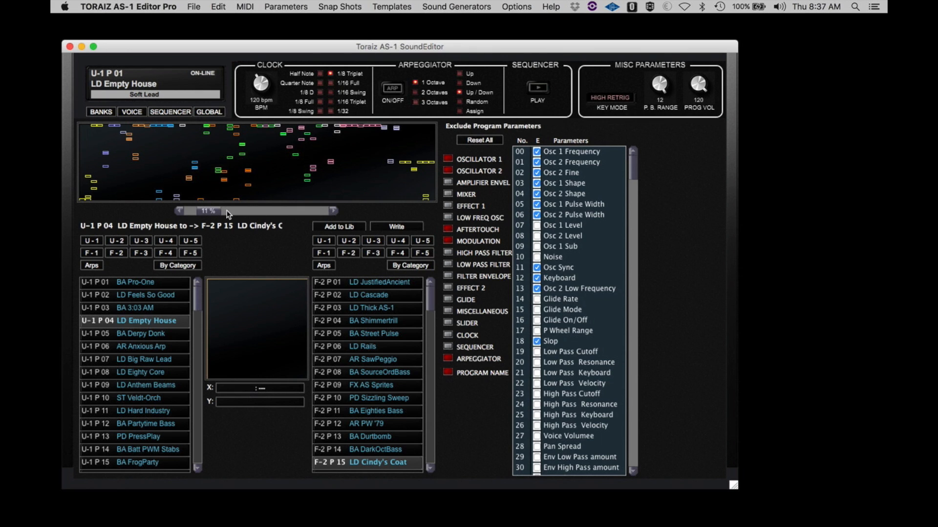
{"action": "left_click_drag", "start_coordinate": [207, 212], "coordinate": [264, 210]}
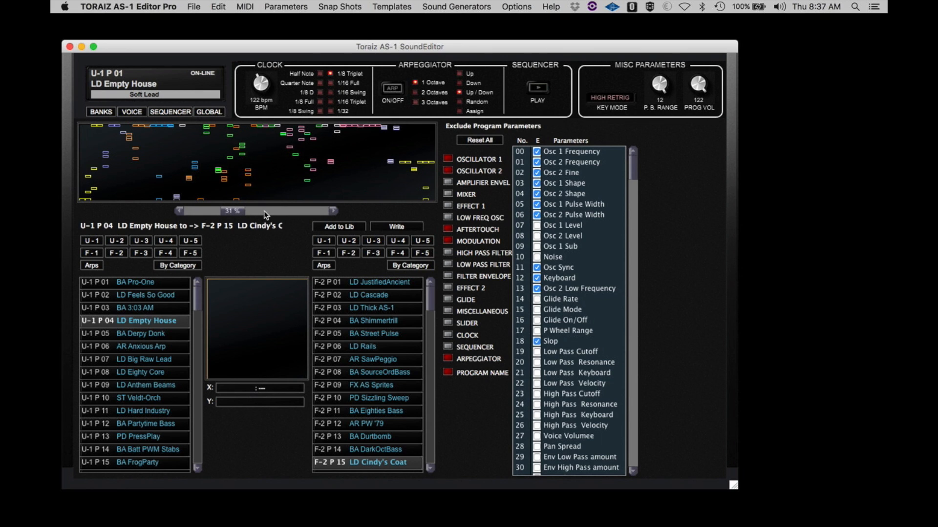
{"action": "left_click", "coordinate": [264, 210]}
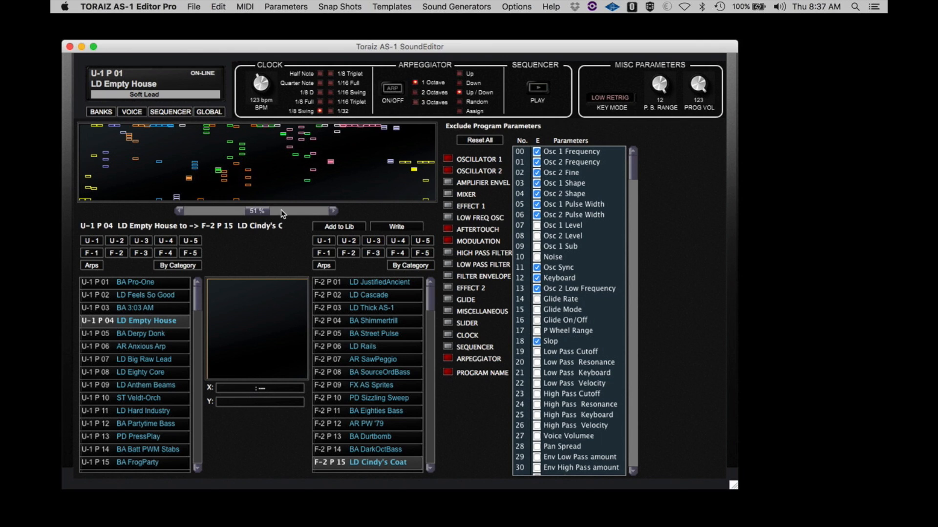
{"action": "left_click", "coordinate": [307, 213]}
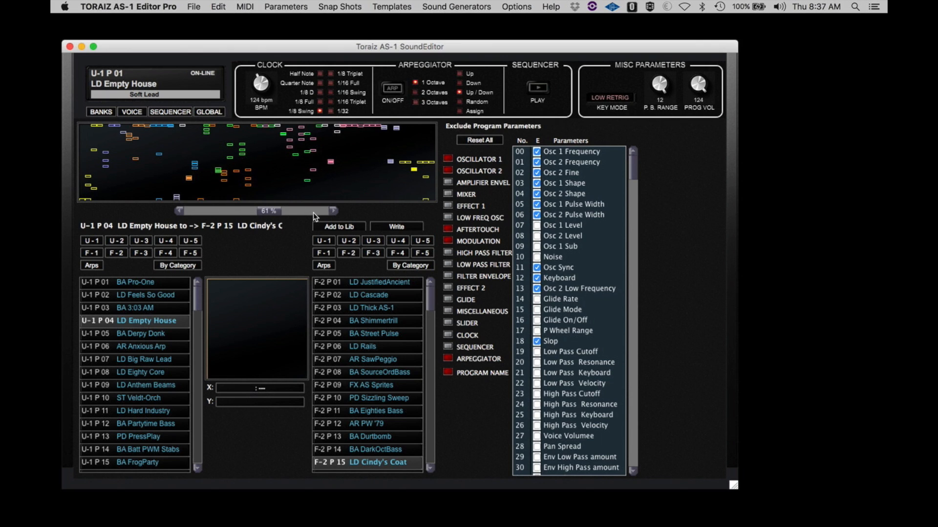
{"action": "left_click", "coordinate": [319, 210]}
{"action": "left_click", "coordinate": [324, 212]}
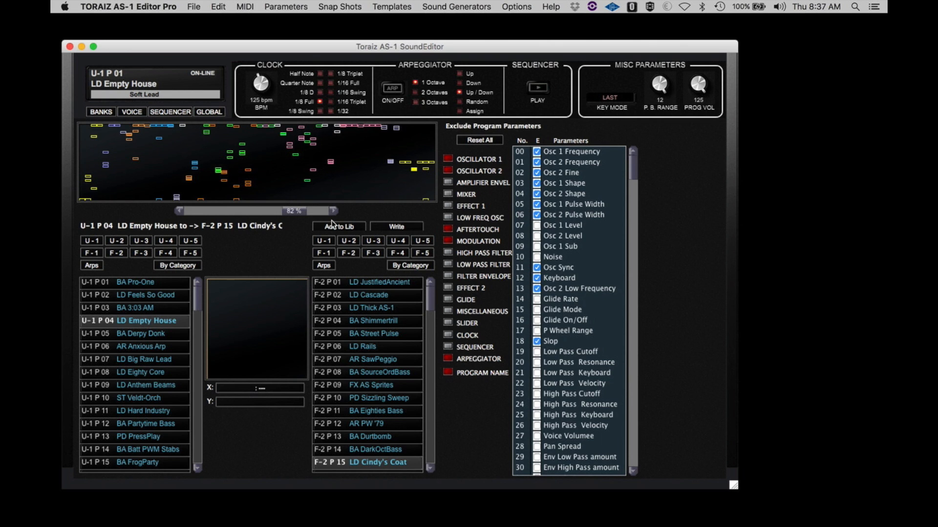
- Try F-2 P 23 LD Dream Synth as morph target, and settle on F-2 P 24 AR XXL Mutante
{"action": "scroll", "coordinate": [371, 345], "scroll_direction": "down", "scroll_amount": 4}
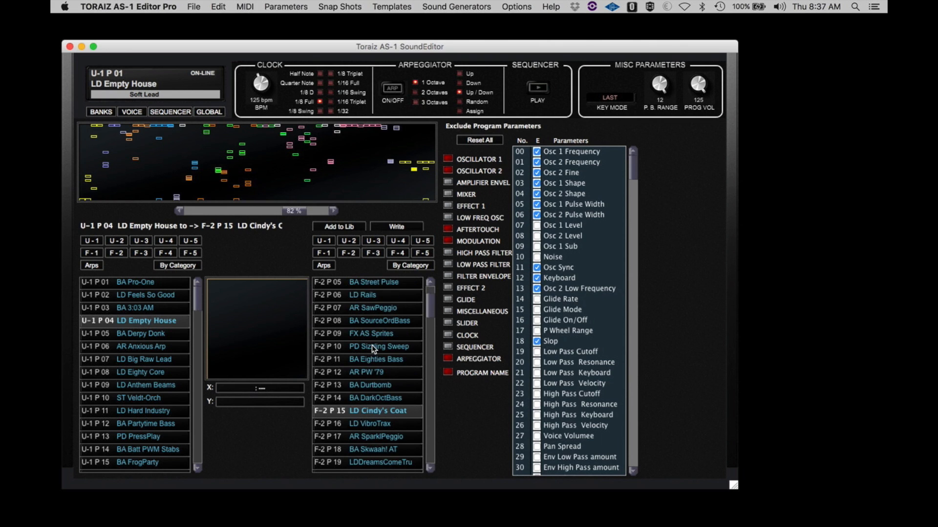
{"action": "scroll", "coordinate": [371, 344], "scroll_direction": "down", "scroll_amount": 10}
{"action": "left_click", "coordinate": [375, 385]}
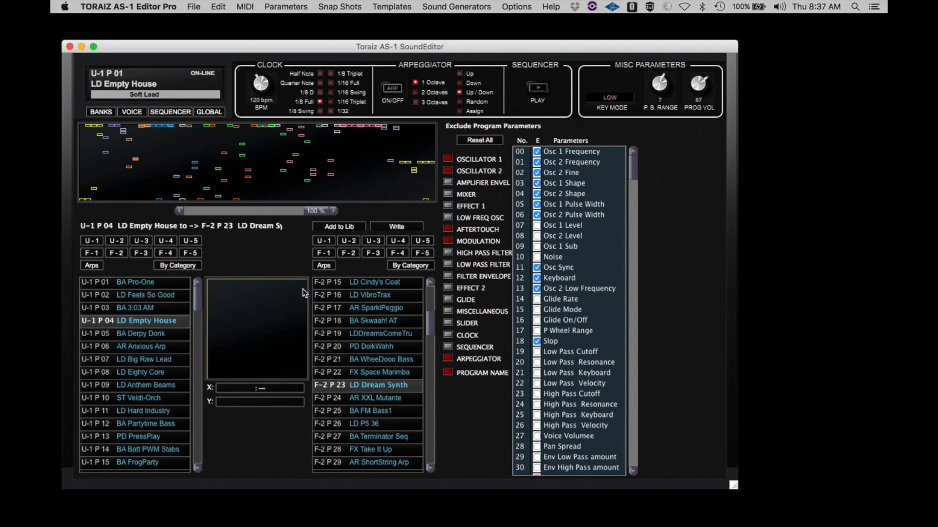
{"action": "left_click", "coordinate": [365, 403]}
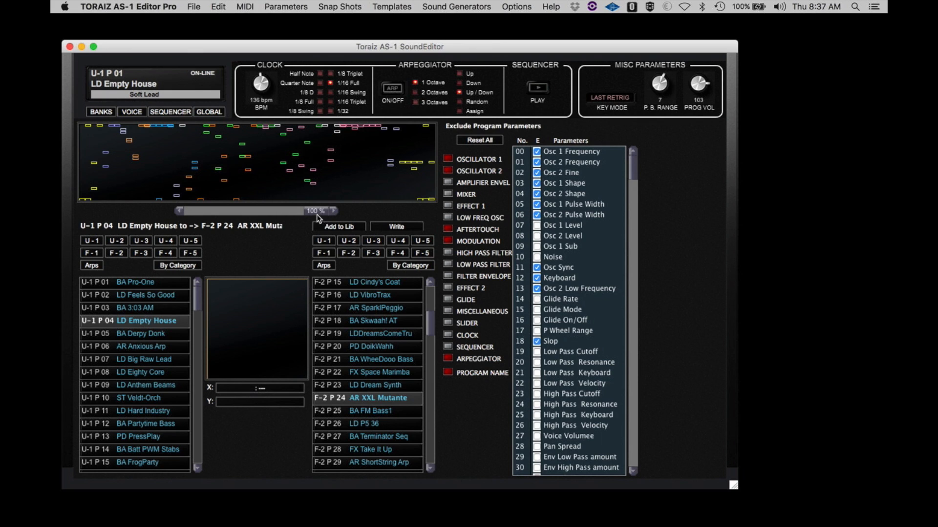
- Morph LD Empty House towards AR XXL Mutante at 49 %, 66 % and 84 %, and add the result to the library
{"action": "left_click_drag", "start_coordinate": [316, 211], "coordinate": [258, 215]}
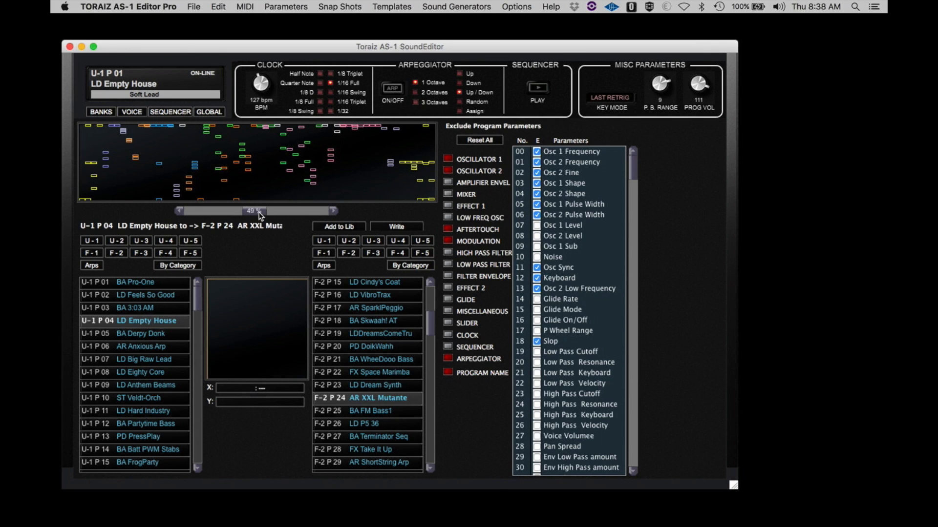
{"action": "left_click_drag", "start_coordinate": [258, 212], "coordinate": [280, 216]}
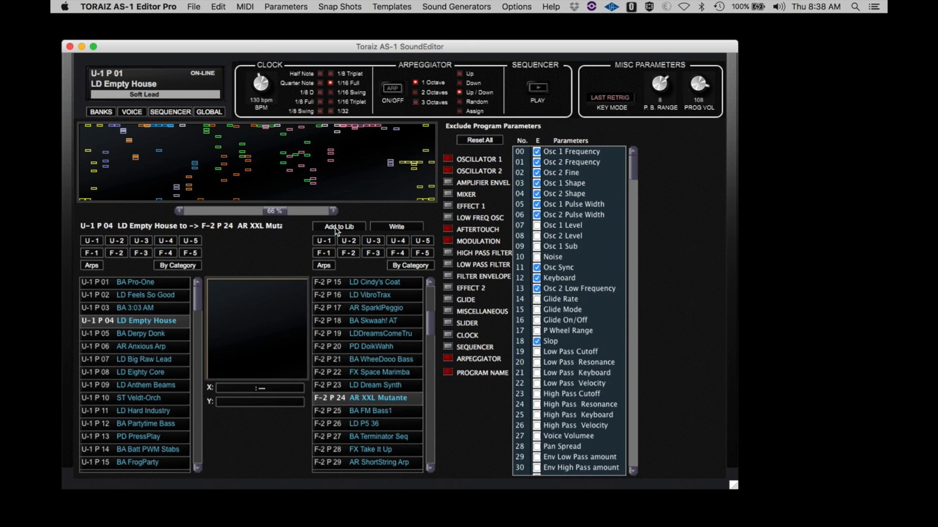
{"action": "left_click_drag", "start_coordinate": [297, 212], "coordinate": [298, 212]}
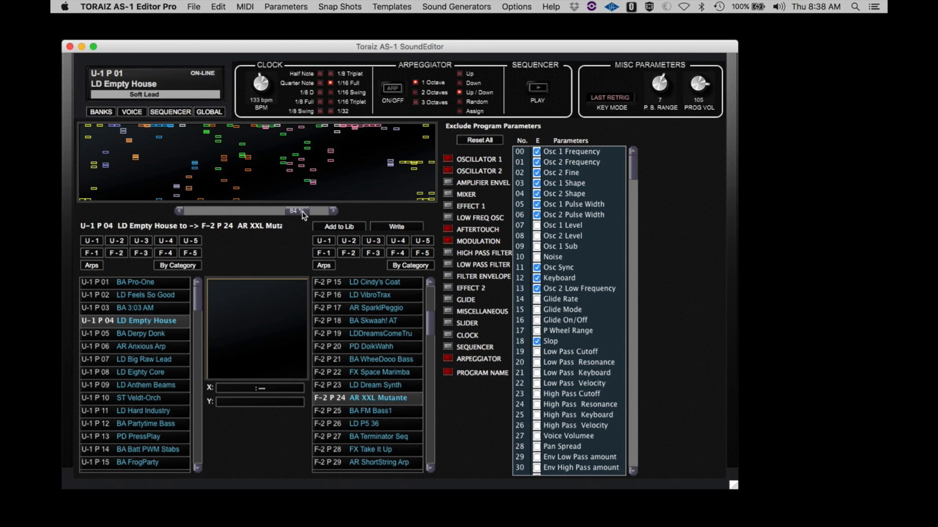
{"action": "left_click", "coordinate": [341, 227]}
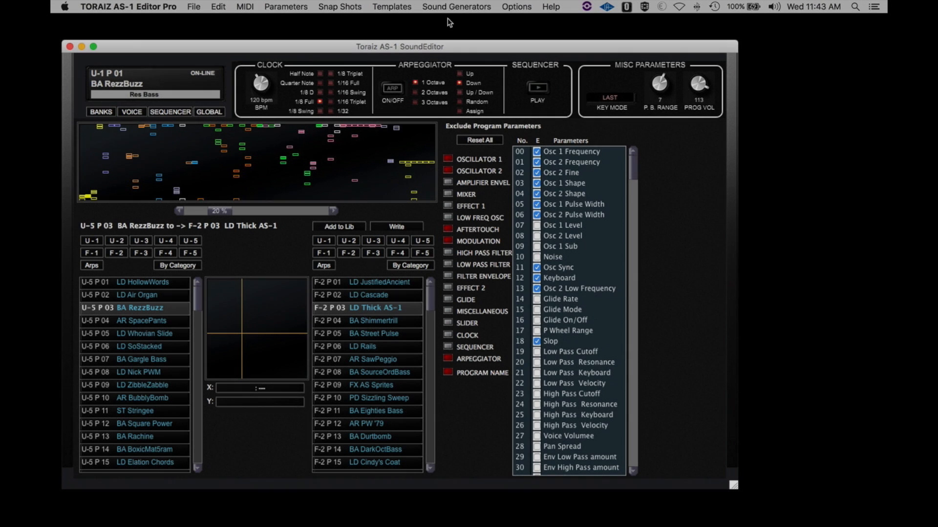
- Open the Patch Maker sound generator
{"action": "left_click", "coordinate": [453, 6]}
{"action": "left_click", "coordinate": [450, 48]}
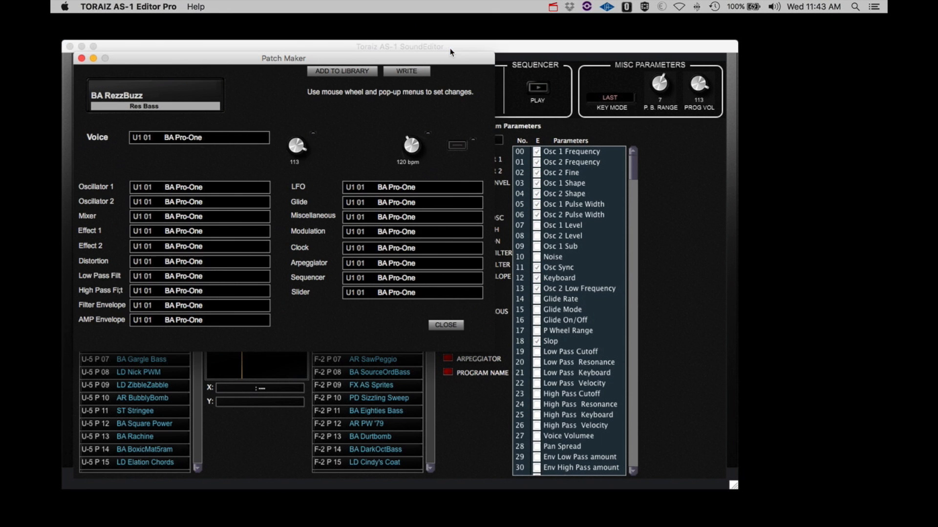
- Load U-1 P 05 BA Derpy Donk as the Patch Maker's base voice
{"action": "left_click_drag", "start_coordinate": [364, 63], "coordinate": [377, 63]}
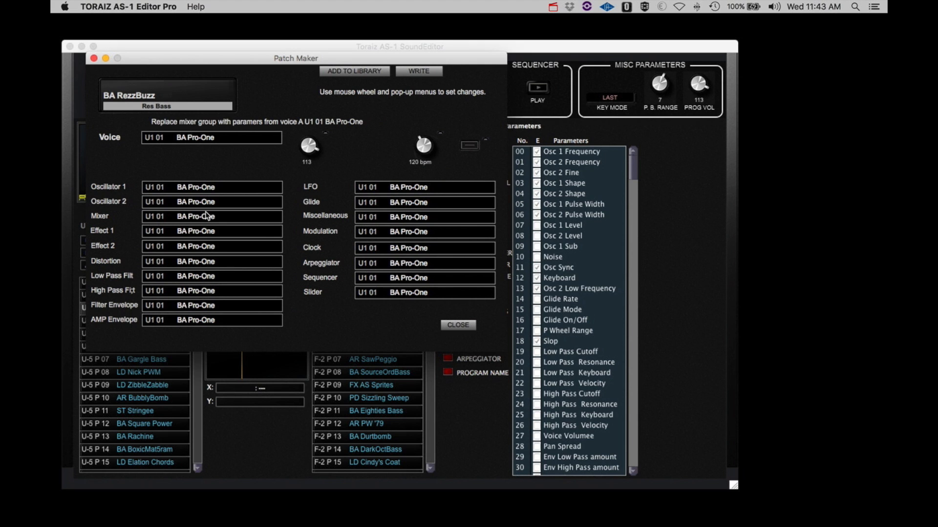
{"action": "left_click", "coordinate": [207, 142]}
{"action": "left_click", "coordinate": [409, 168]}
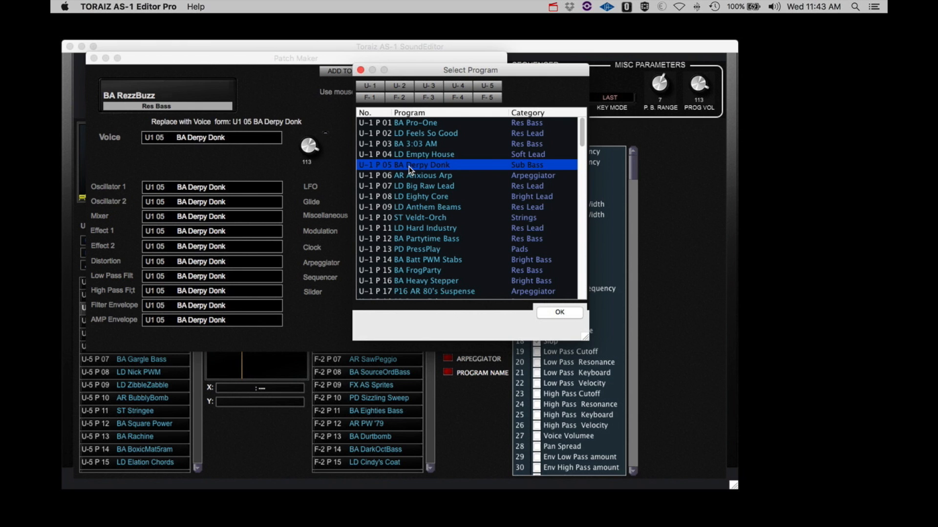
{"action": "left_click", "coordinate": [552, 316]}
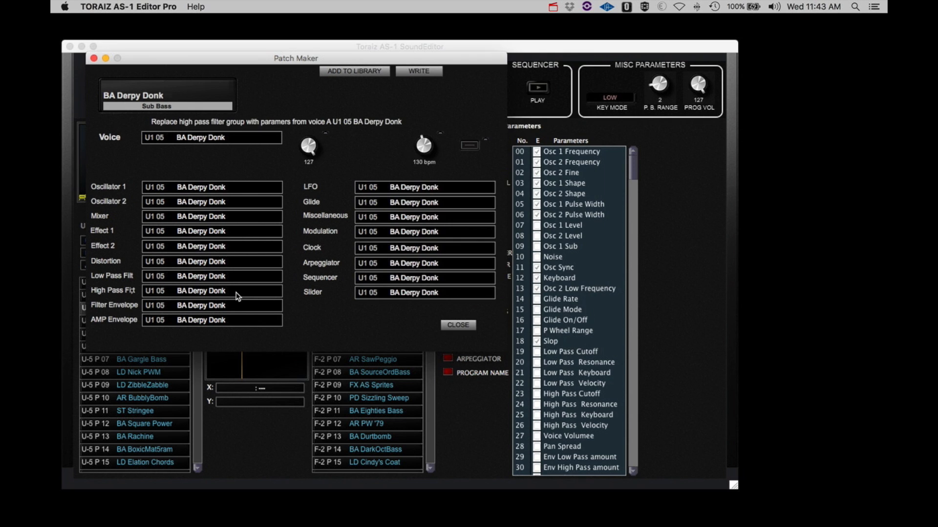
- Replace the Oscillator 1 group with U-1 P 08 LD Eighty Core and the Effect 1 group with U-1 P 14 BA Batt PWM Stabs
{"action": "left_click", "coordinate": [202, 188]}
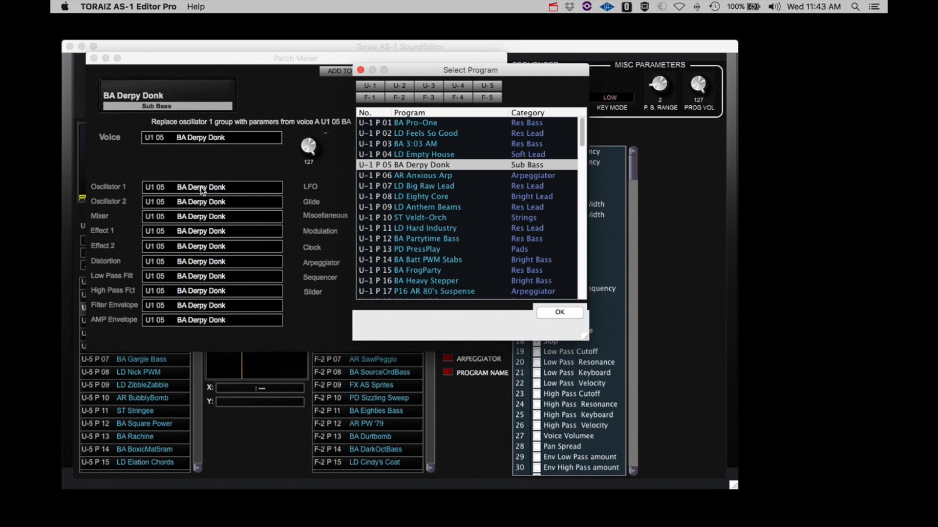
{"action": "left_click", "coordinate": [427, 197]}
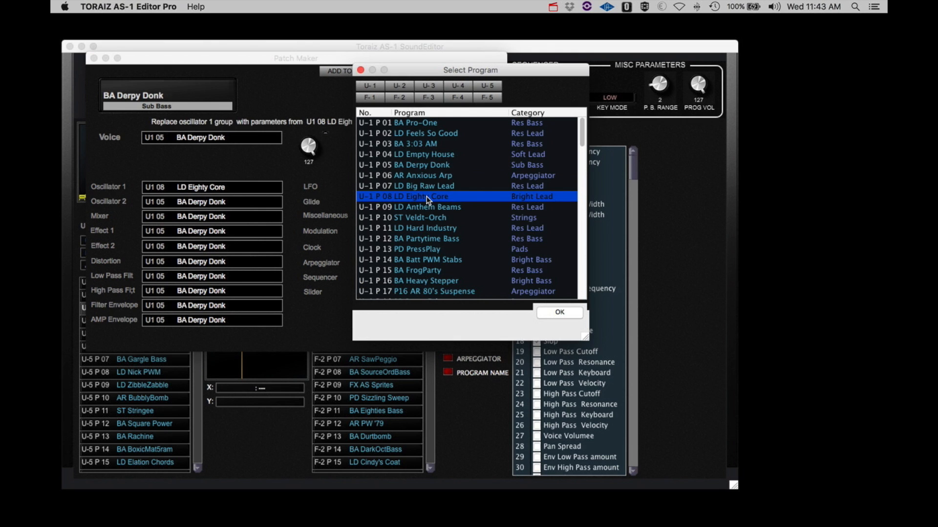
{"action": "left_click", "coordinate": [234, 231]}
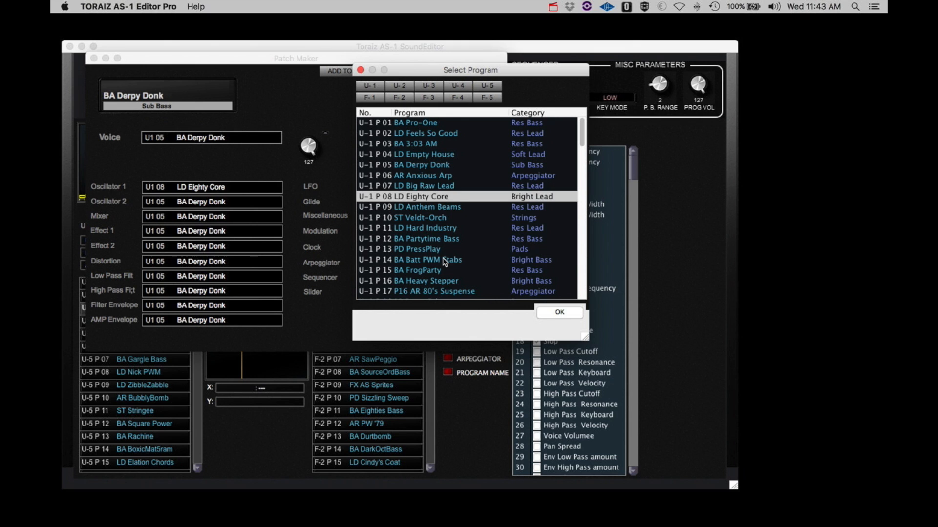
{"action": "left_click", "coordinate": [443, 260]}
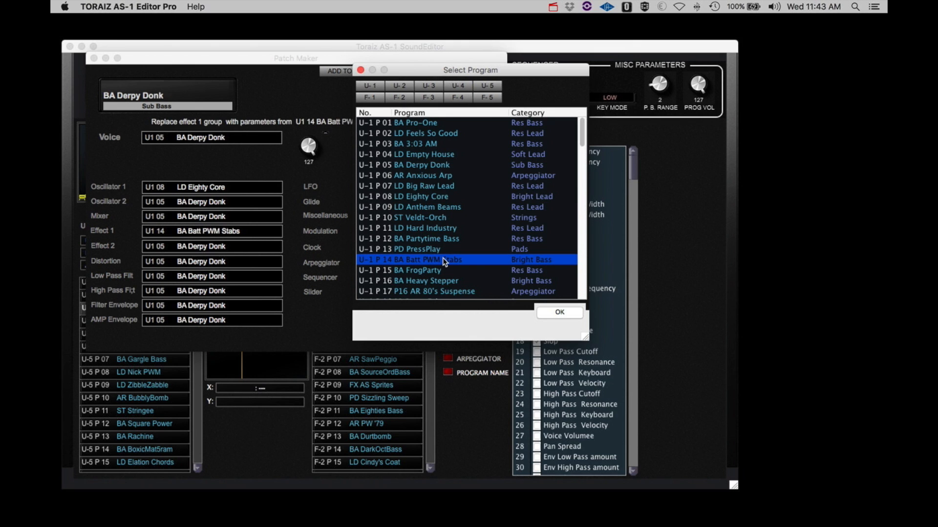
{"action": "left_click", "coordinate": [362, 70]}
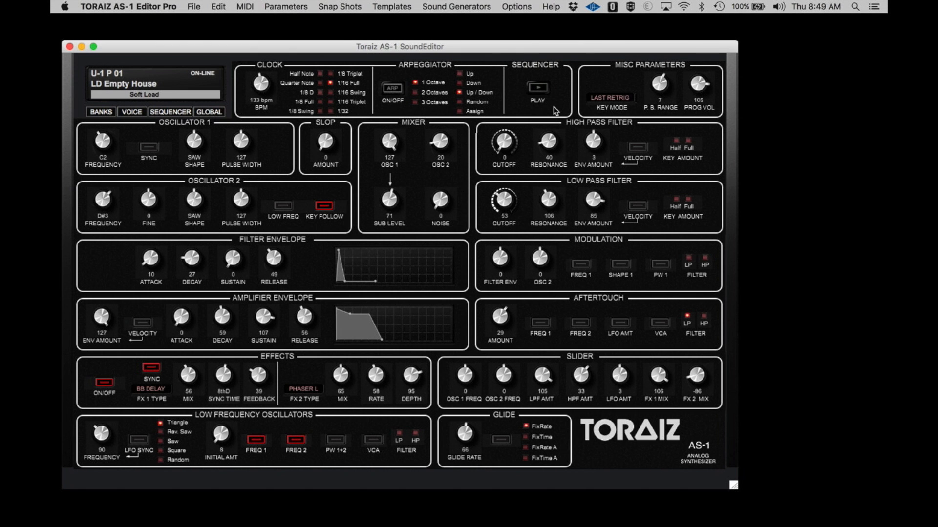
- Reopen the Patch Maker and load U-1 P 01 BA Pro-One as the base voice
{"action": "left_click", "coordinate": [456, 7]}
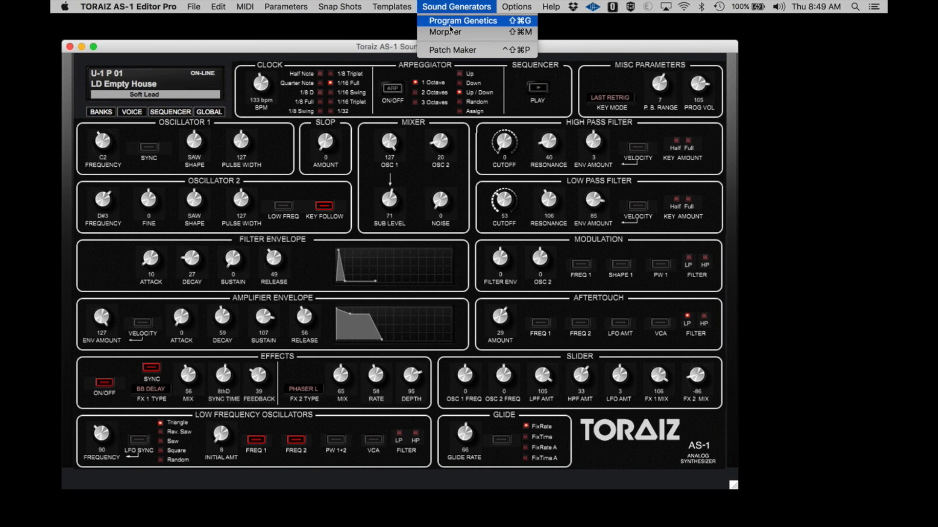
{"action": "left_click", "coordinate": [450, 50]}
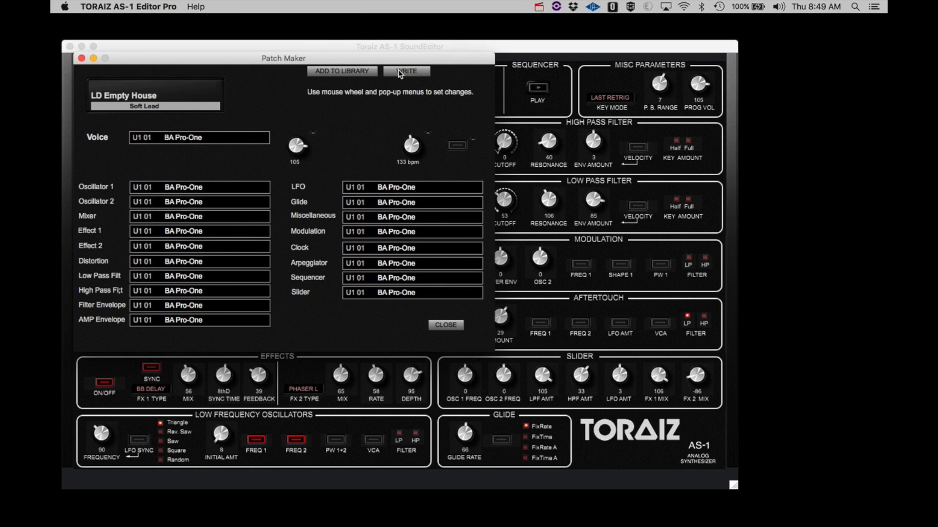
{"action": "left_click", "coordinate": [212, 142]}
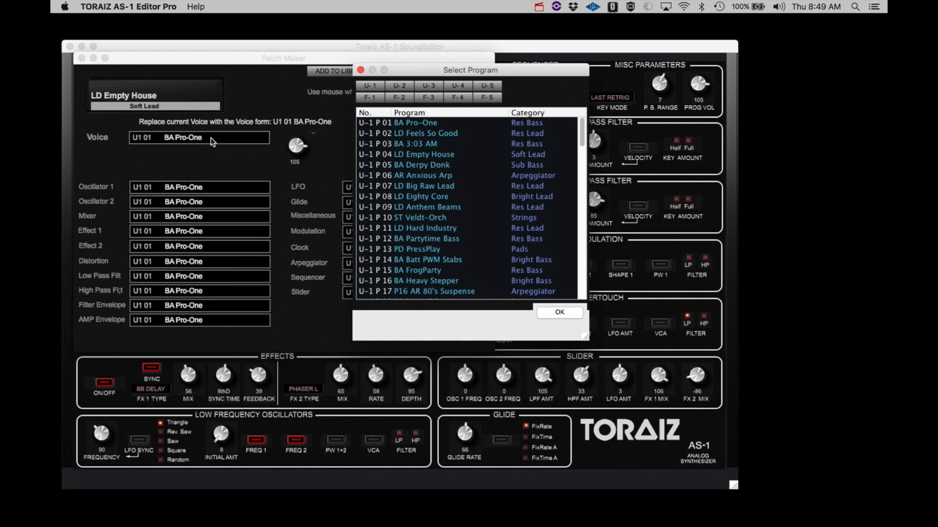
{"action": "left_click", "coordinate": [405, 126]}
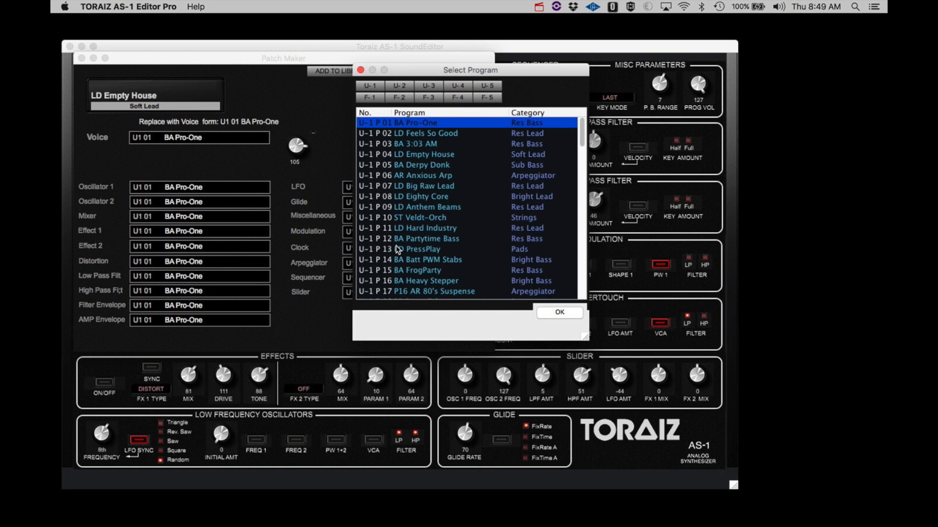
{"action": "left_click", "coordinate": [559, 313]}
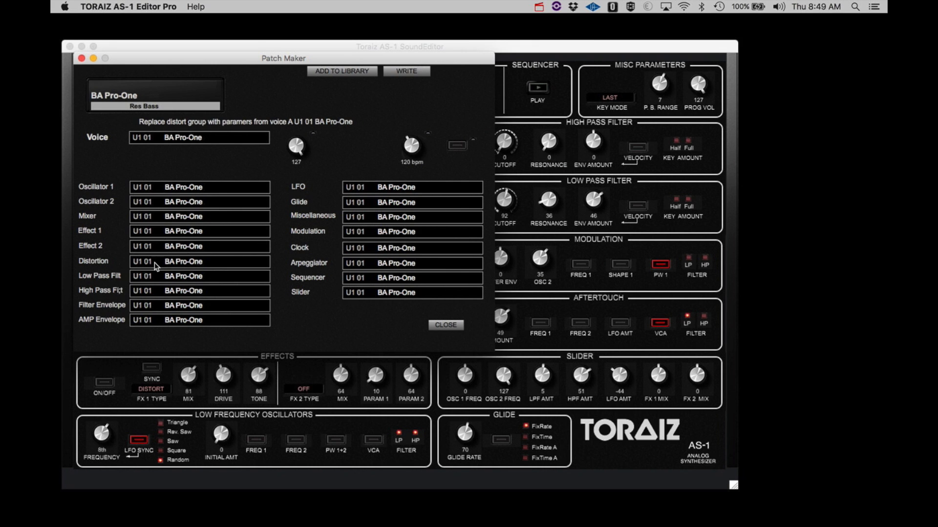
- Replace the low pass filter group with the parameters of U-1 P 06 AR Anxious Arp, add the patch to the library and return to the sound editor
{"action": "left_click", "coordinate": [176, 276]}
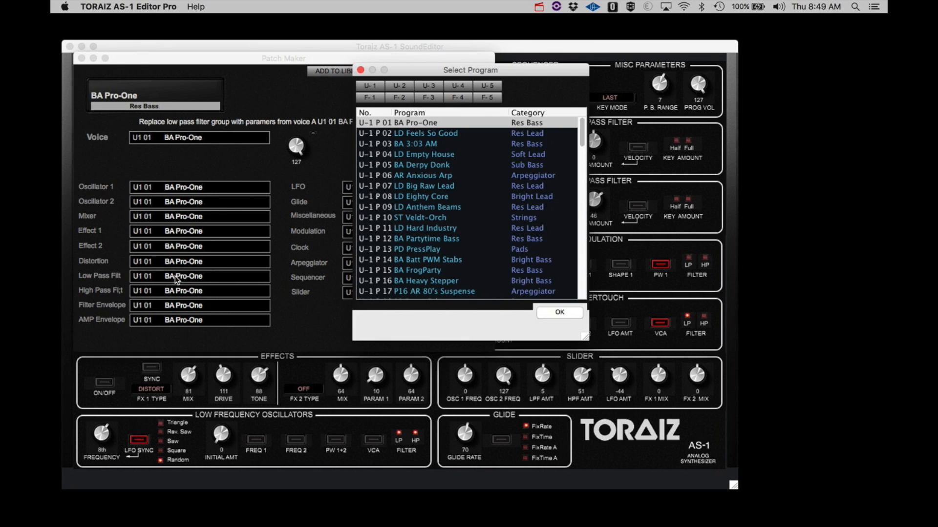
{"action": "left_click", "coordinate": [425, 177]}
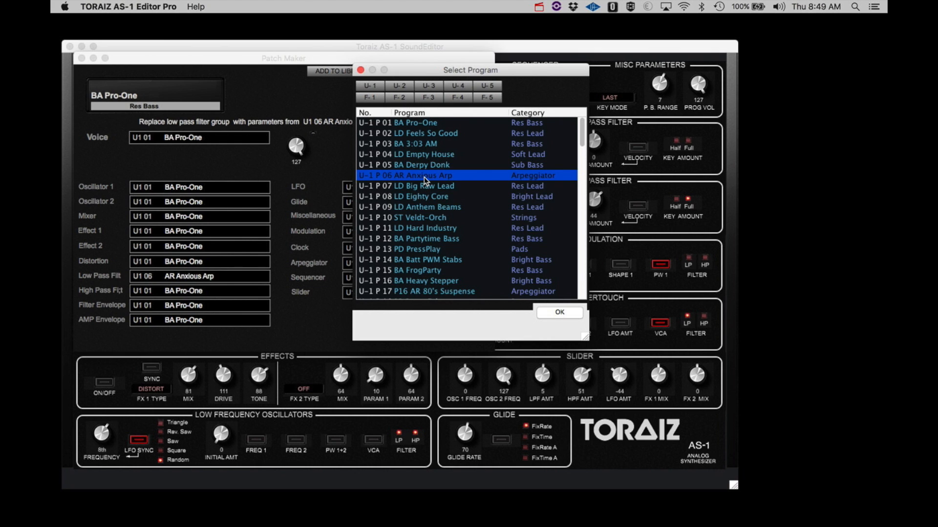
{"action": "left_click", "coordinate": [569, 317]}
{"action": "left_click", "coordinate": [351, 74]}
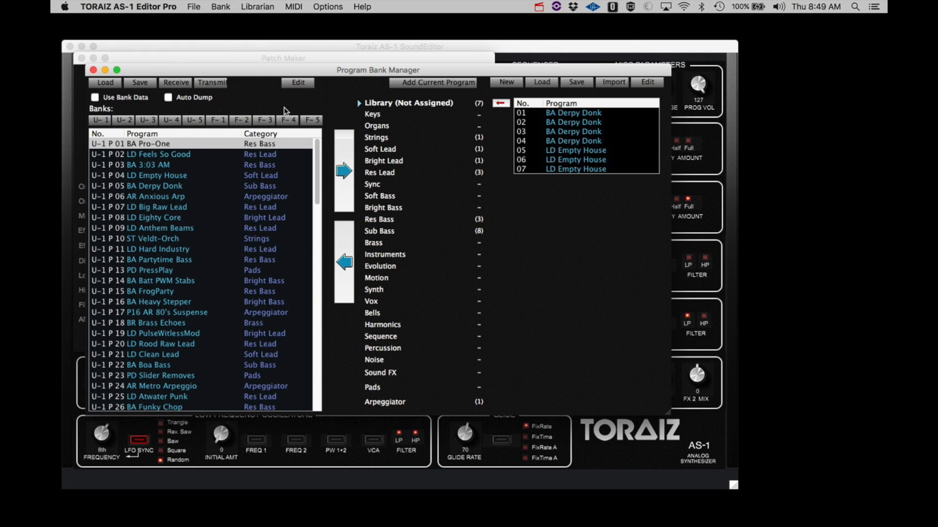
{"action": "left_click", "coordinate": [142, 432]}
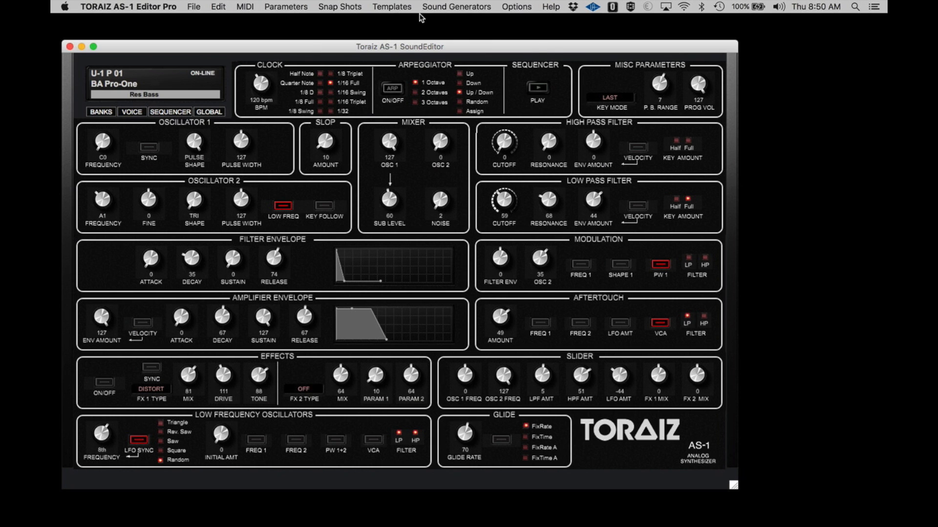
- Reopen the Patch Maker, take the low pass filter group from U-1 P 14 BA Batt PWM Stabs, and add the patch to the library
{"action": "left_click", "coordinate": [441, 13]}
{"action": "left_click", "coordinate": [444, 50]}
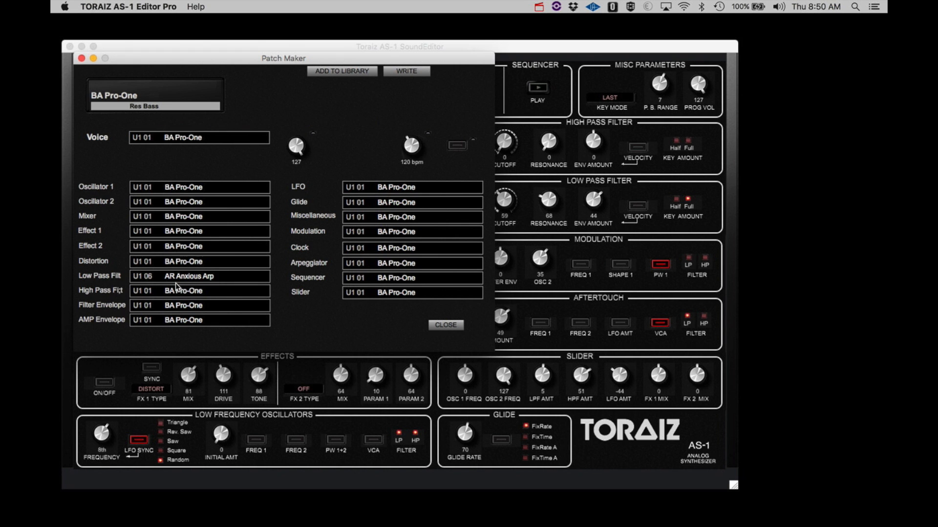
{"action": "left_click_drag", "start_coordinate": [328, 57], "coordinate": [468, 28]}
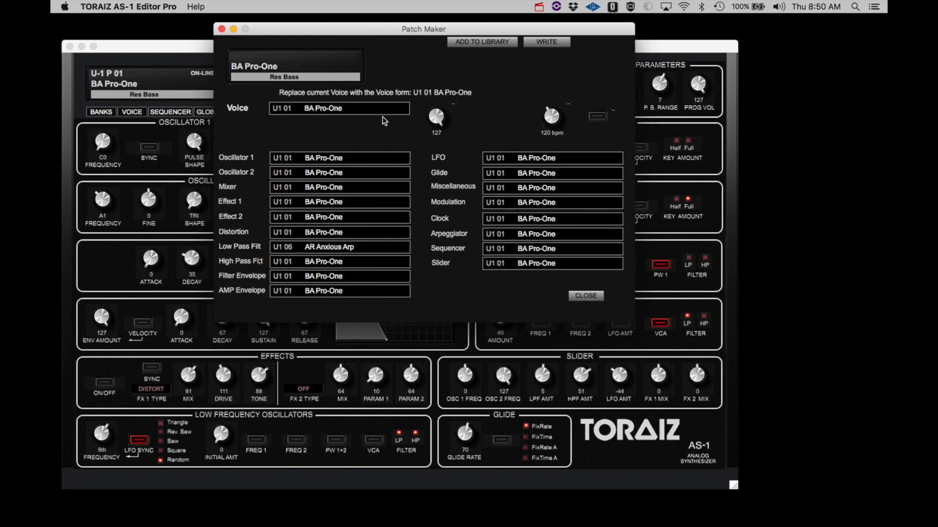
{"action": "left_click", "coordinate": [325, 249]}
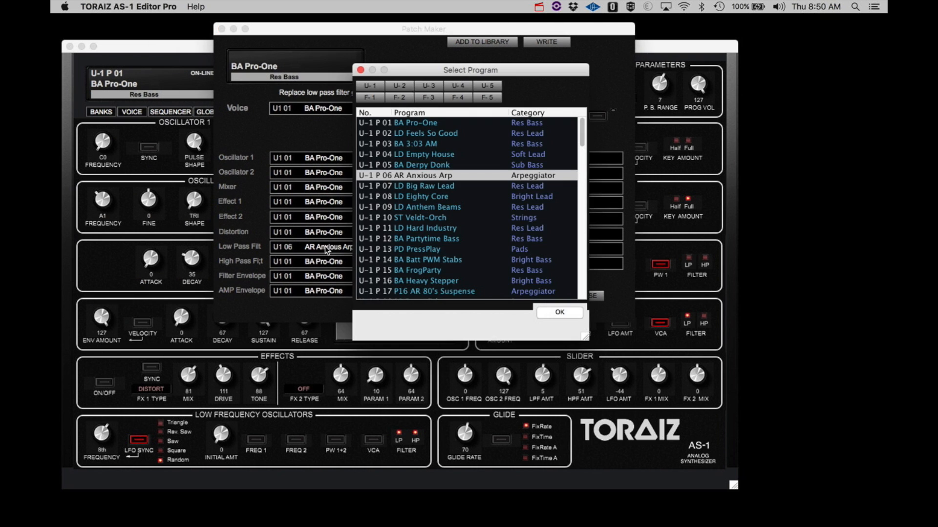
{"action": "left_click", "coordinate": [442, 261]}
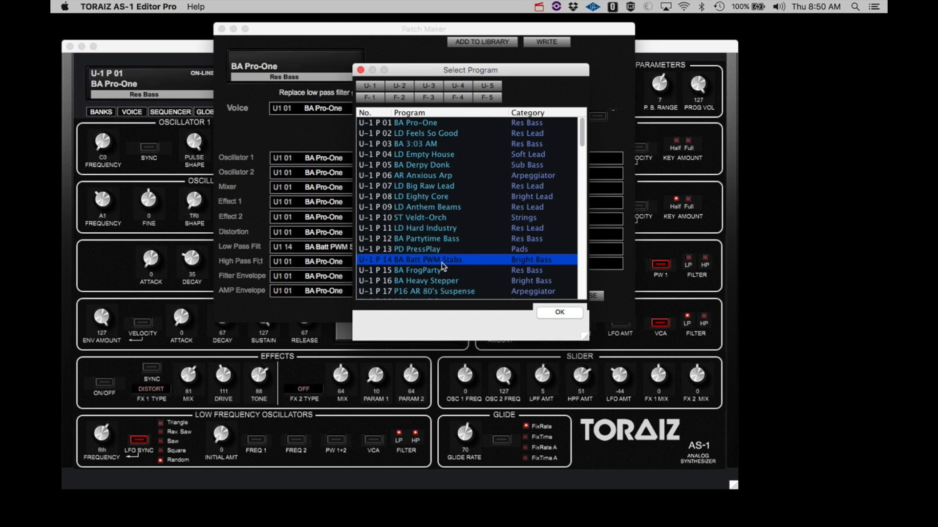
{"action": "left_click_drag", "start_coordinate": [489, 69], "coordinate": [721, 154]}
{"action": "left_click", "coordinate": [465, 45]}
{"action": "left_click", "coordinate": [465, 44]}
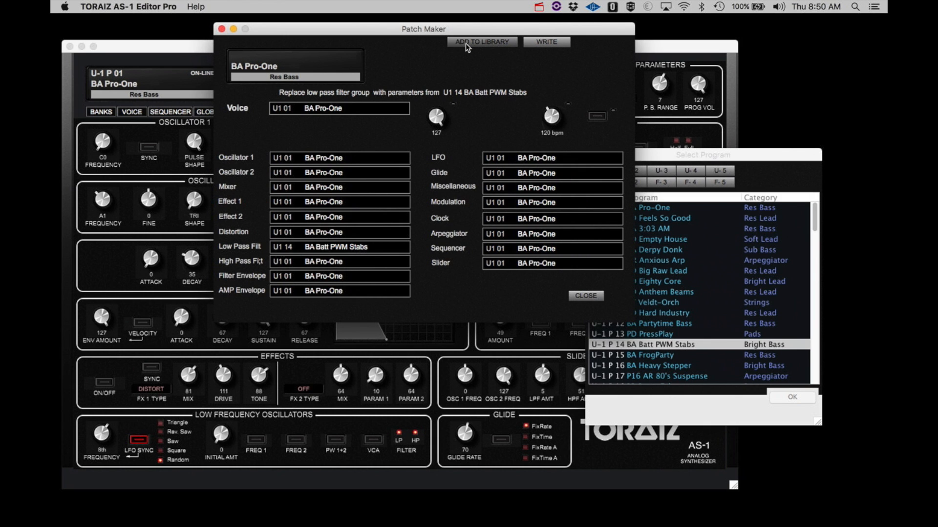
- Try U-1 P 22 BA Boa Bass for the low pass filter group, settle on U-1 P 23 PD Slider Removes, and add the patch to the library
{"action": "left_click", "coordinate": [347, 250]}
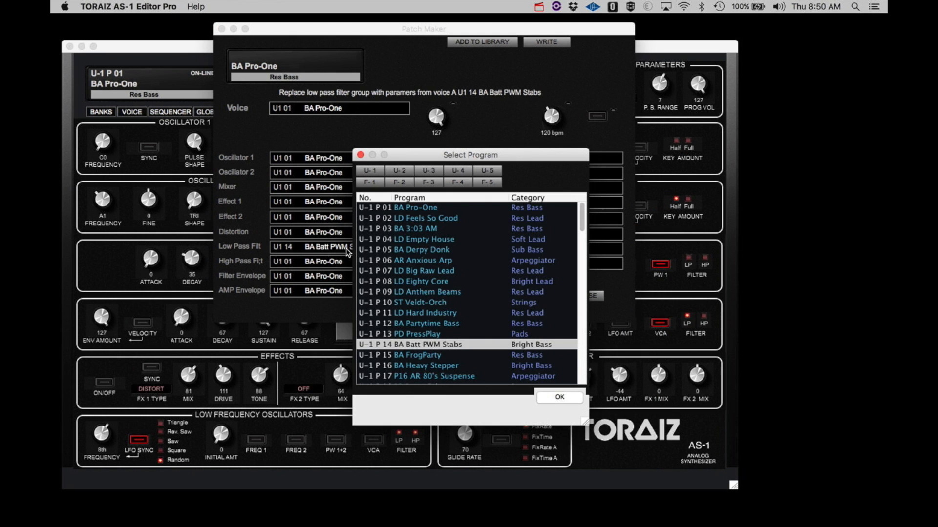
{"action": "scroll", "coordinate": [414, 361], "scroll_direction": "down", "scroll_amount": 3}
{"action": "scroll", "coordinate": [414, 361], "scroll_direction": "down", "scroll_amount": 4}
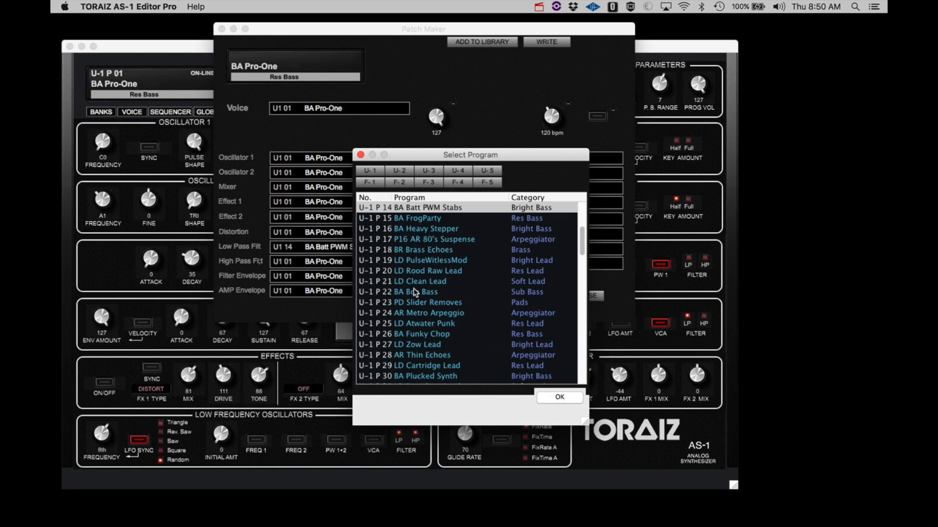
{"action": "left_click", "coordinate": [415, 292]}
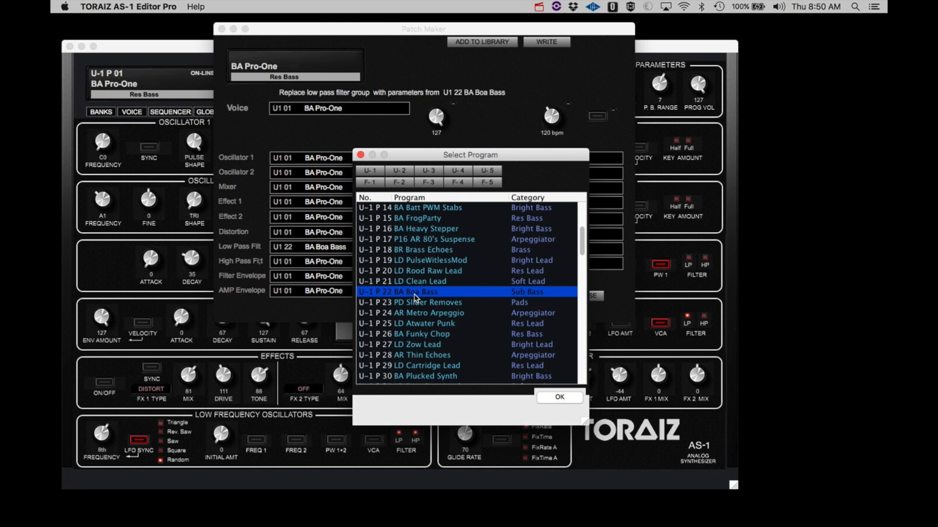
{"action": "left_click", "coordinate": [416, 304]}
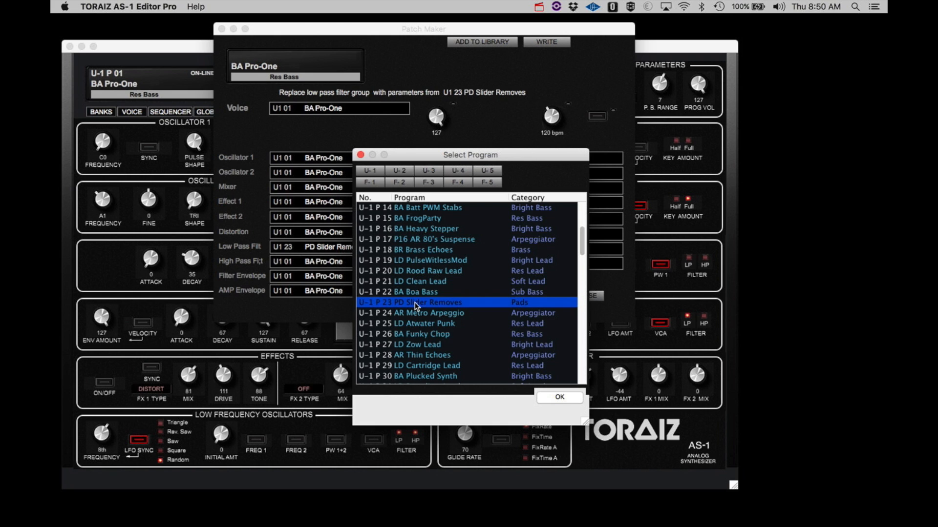
{"action": "left_click", "coordinate": [473, 43]}
{"action": "left_click", "coordinate": [473, 43]}
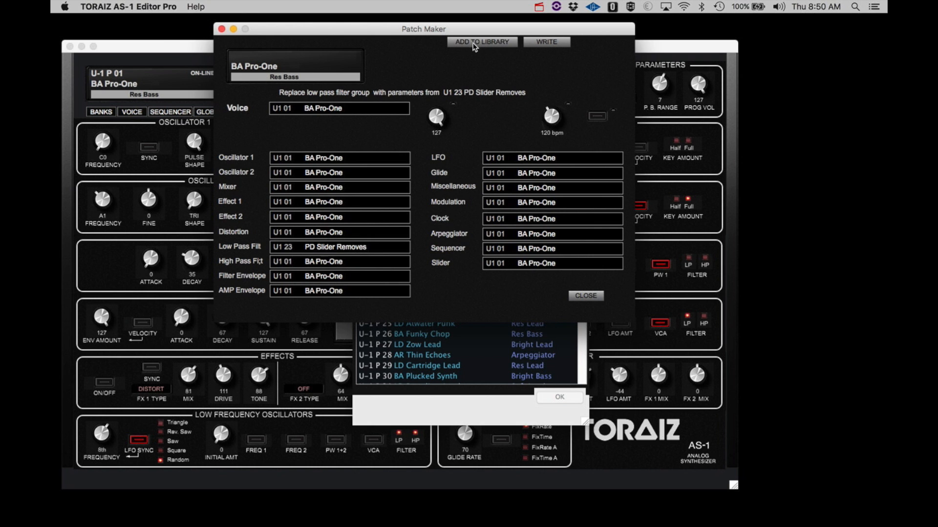
- Try LD Rood Raw Lead, LD Clean Lead and LD Zow Lead for the Oscillator 1 group, and settle on U-1 P 29 LD Cartridge Lead
{"action": "left_click", "coordinate": [487, 393]}
{"action": "left_click_drag", "start_coordinate": [406, 155], "coordinate": [460, 155]}
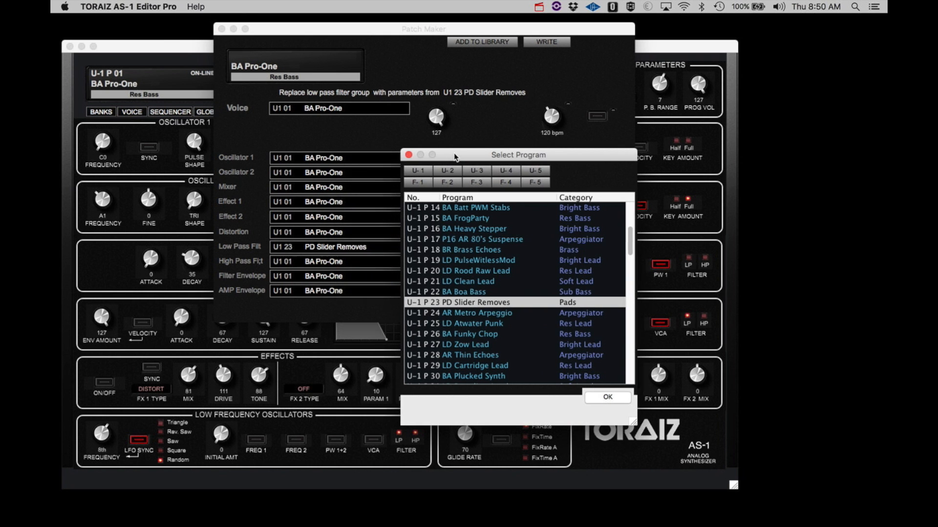
{"action": "left_click", "coordinate": [334, 160]}
{"action": "left_click", "coordinate": [330, 160]}
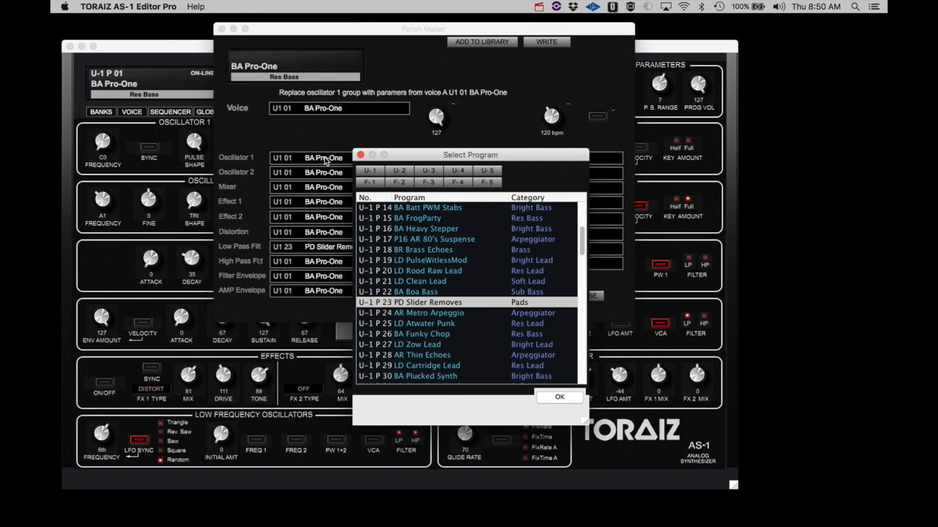
{"action": "left_click", "coordinate": [327, 161]}
{"action": "left_click", "coordinate": [325, 160]}
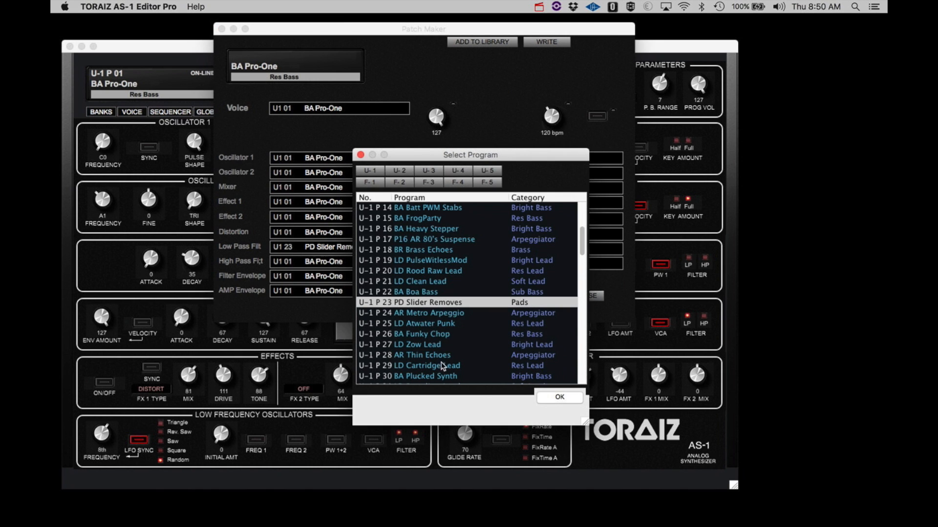
{"action": "left_click", "coordinate": [426, 272]}
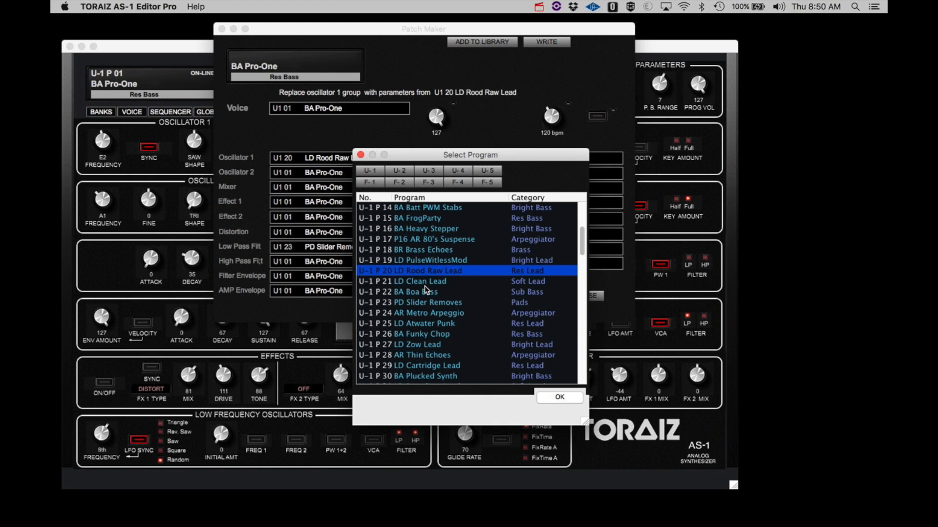
{"action": "left_click", "coordinate": [426, 282]}
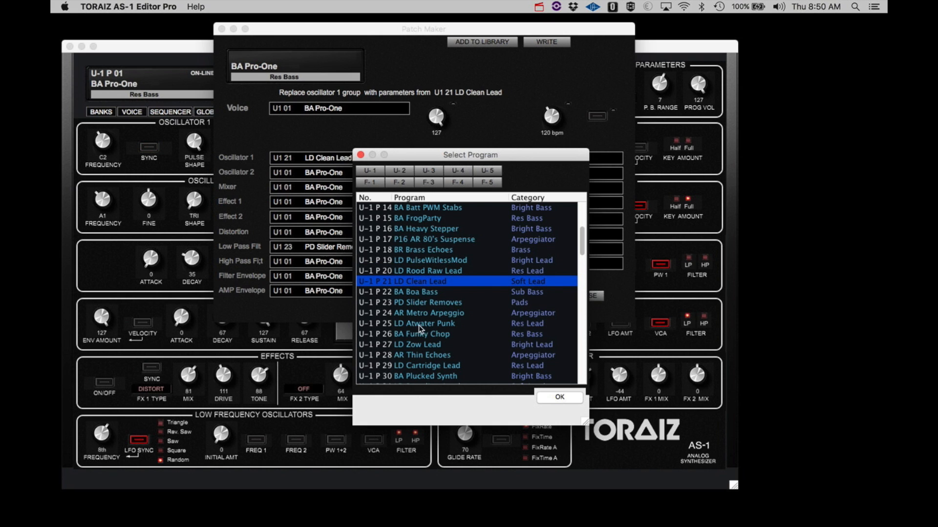
{"action": "left_click", "coordinate": [418, 347]}
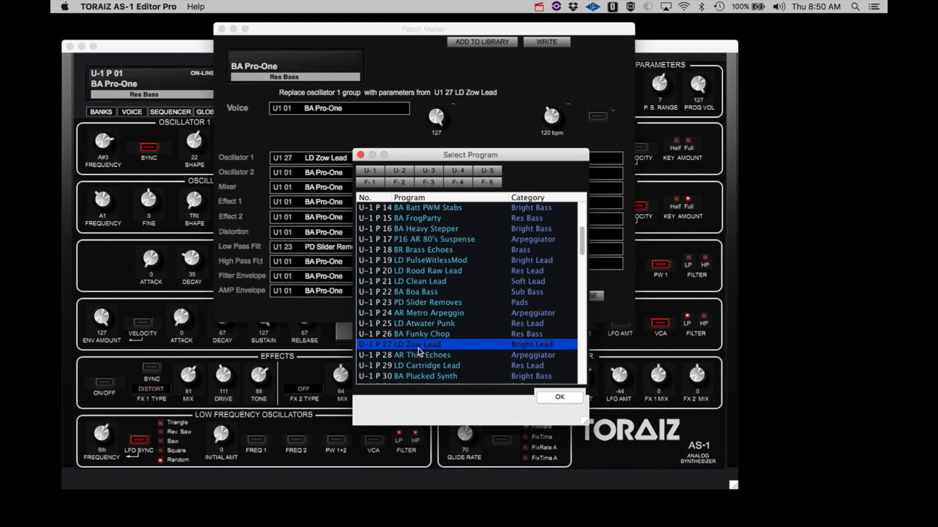
{"action": "left_click", "coordinate": [416, 366]}
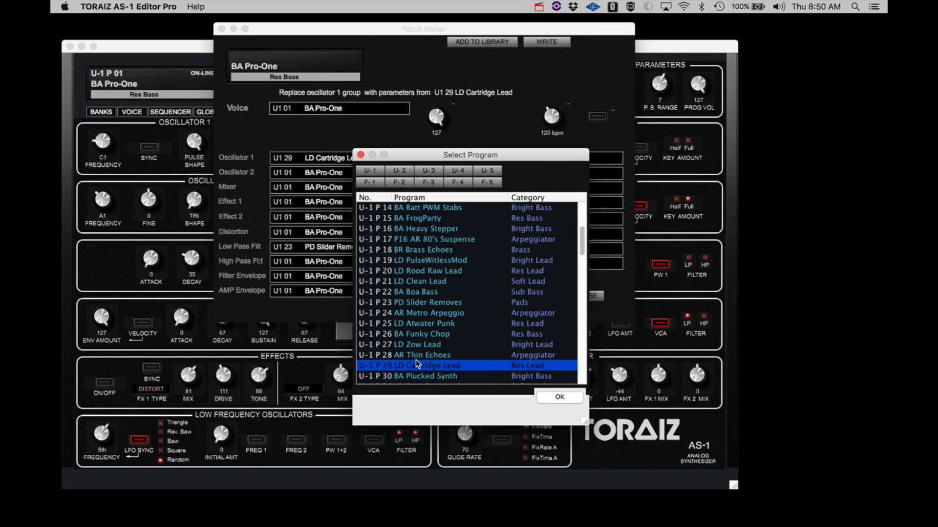
{"action": "left_click_drag", "start_coordinate": [432, 156], "coordinate": [566, 200]}
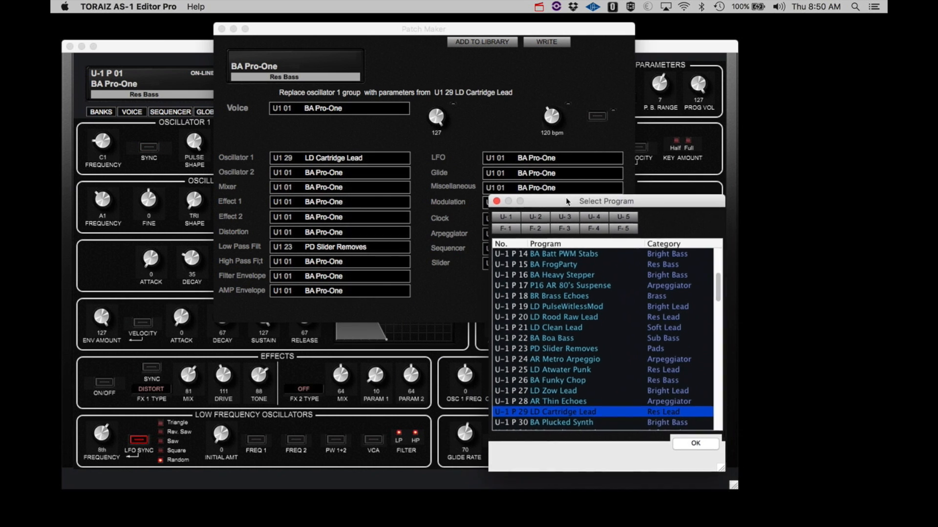
- Add the patch with the LD Cartridge Lead oscillator 1 group to the library
{"action": "left_click", "coordinate": [471, 40]}
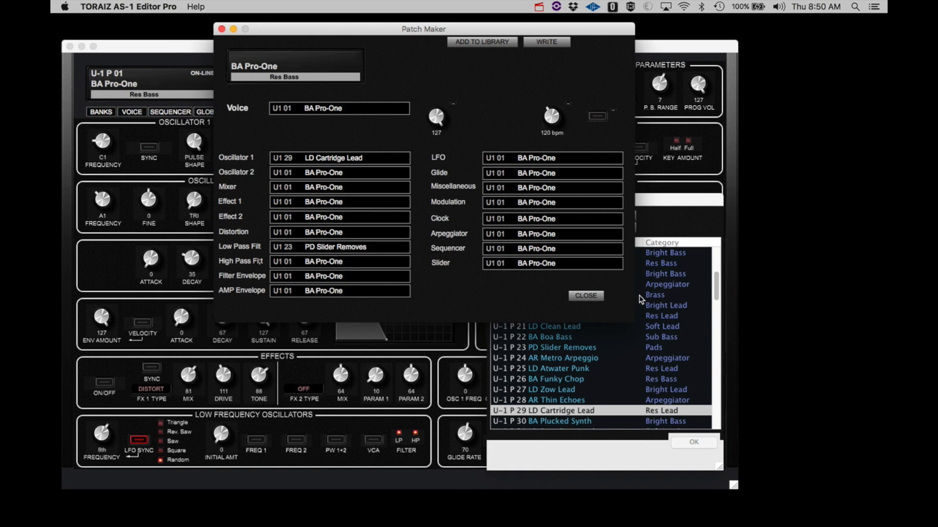
{"action": "left_click", "coordinate": [656, 201]}
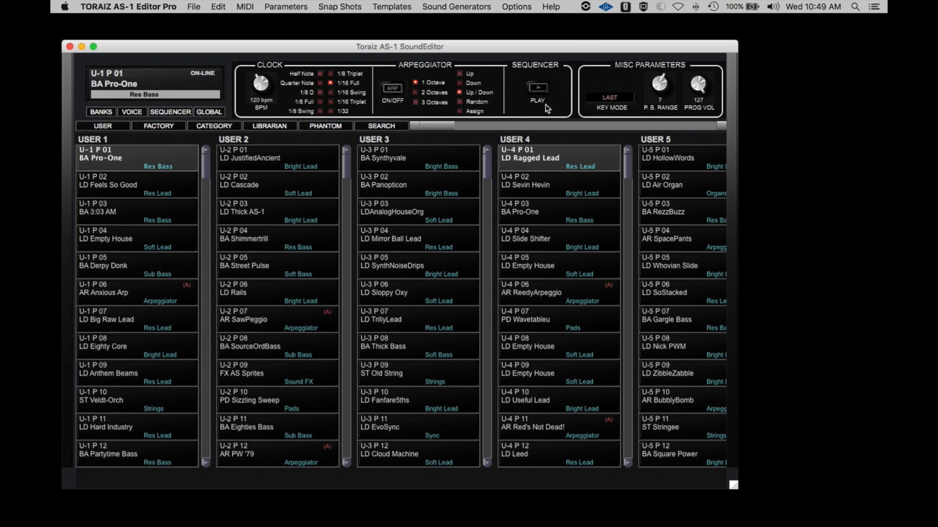
- Open the Step Sequencer Templates window, enlarge it to list 11 templates, and place it clear of the sequencer play control
{"action": "left_click", "coordinate": [398, 7]}
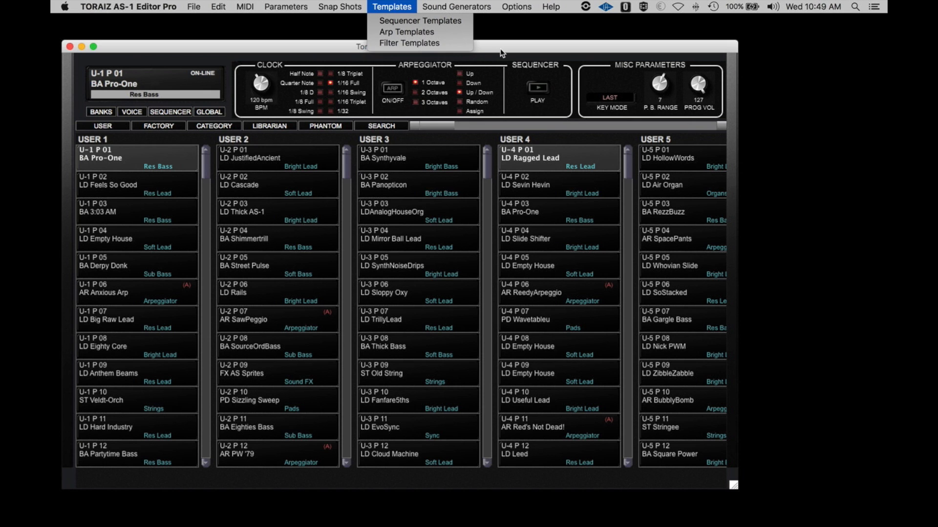
{"action": "left_click", "coordinate": [447, 22]}
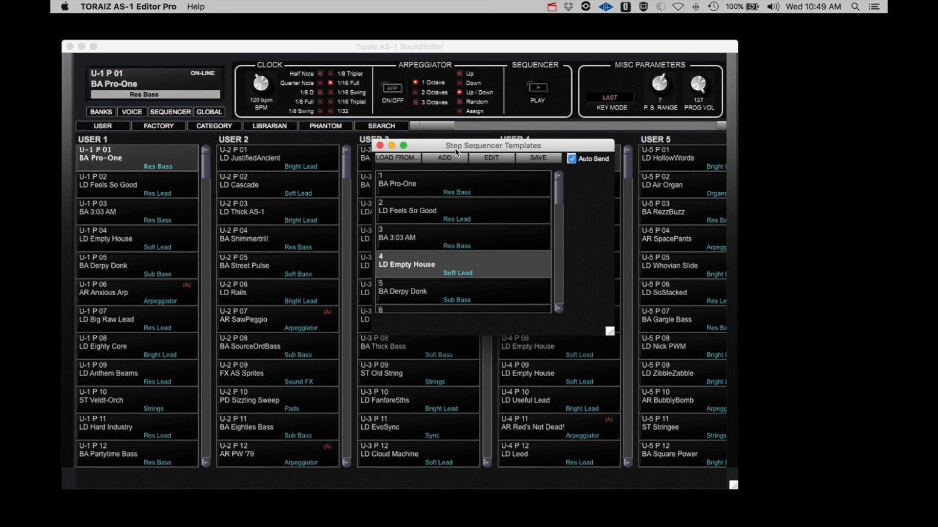
{"action": "left_click_drag", "start_coordinate": [429, 146], "coordinate": [384, 66]}
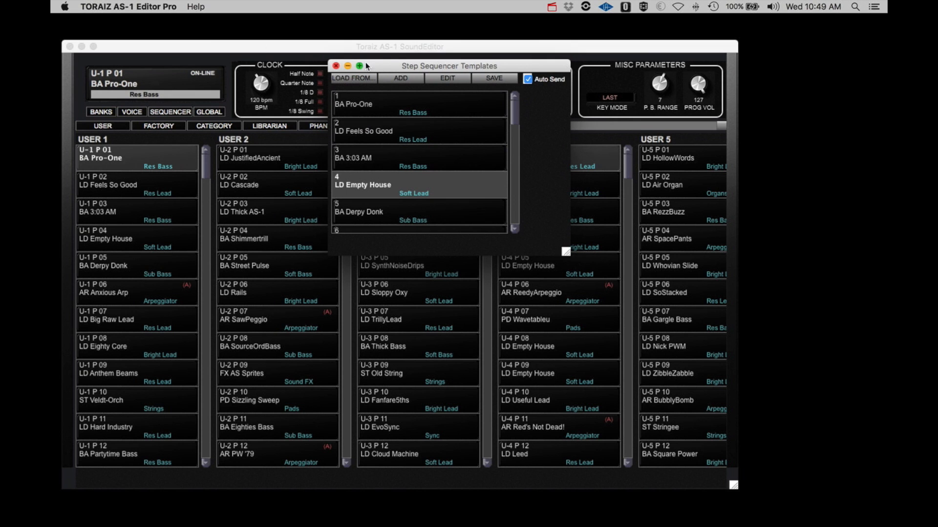
{"action": "left_click_drag", "start_coordinate": [368, 66], "coordinate": [532, 39]}
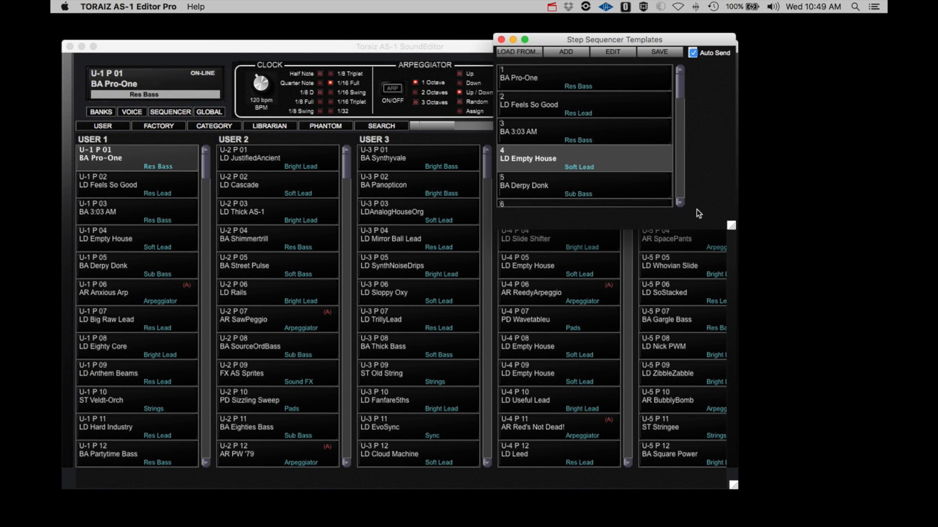
{"action": "left_click_drag", "start_coordinate": [732, 226], "coordinate": [847, 372]}
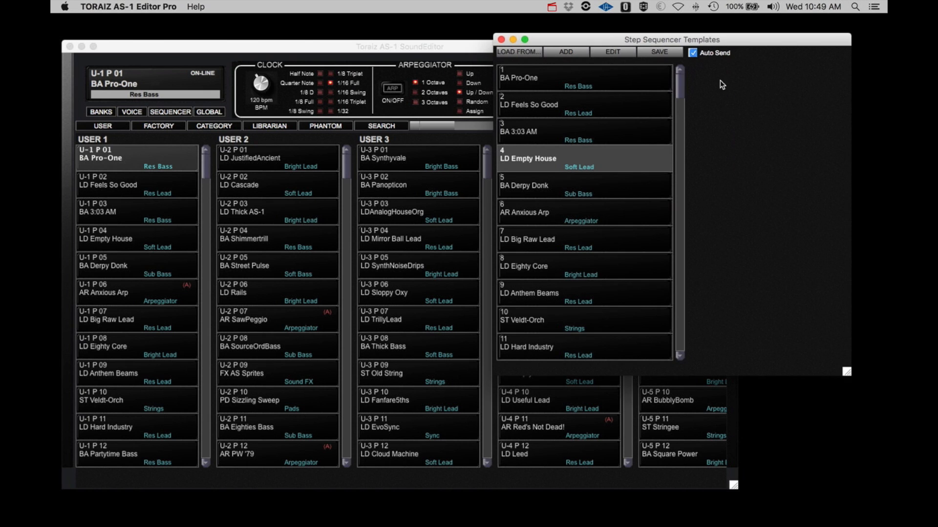
{"action": "left_click_drag", "start_coordinate": [737, 44], "coordinate": [746, 108]}
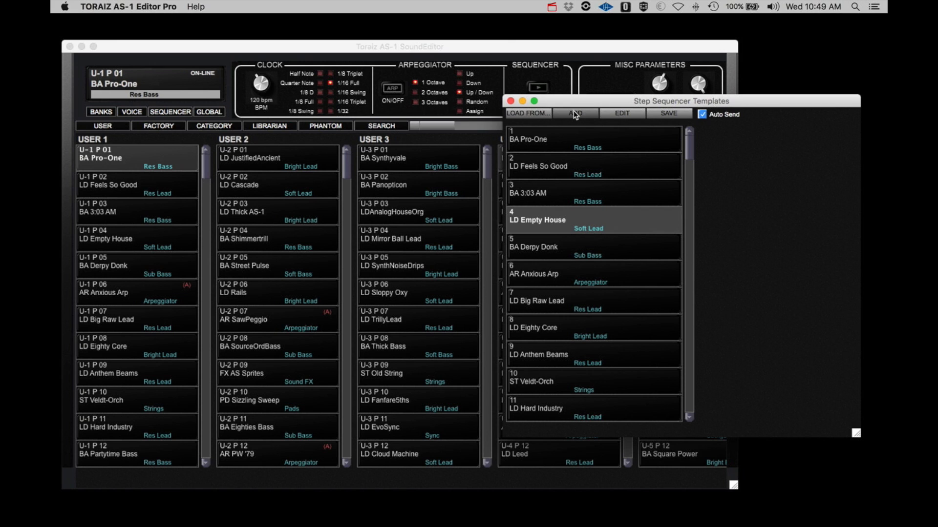
- Clear all step sequencer templates and load the templates from User Bank 1
{"action": "left_click", "coordinate": [623, 112]}
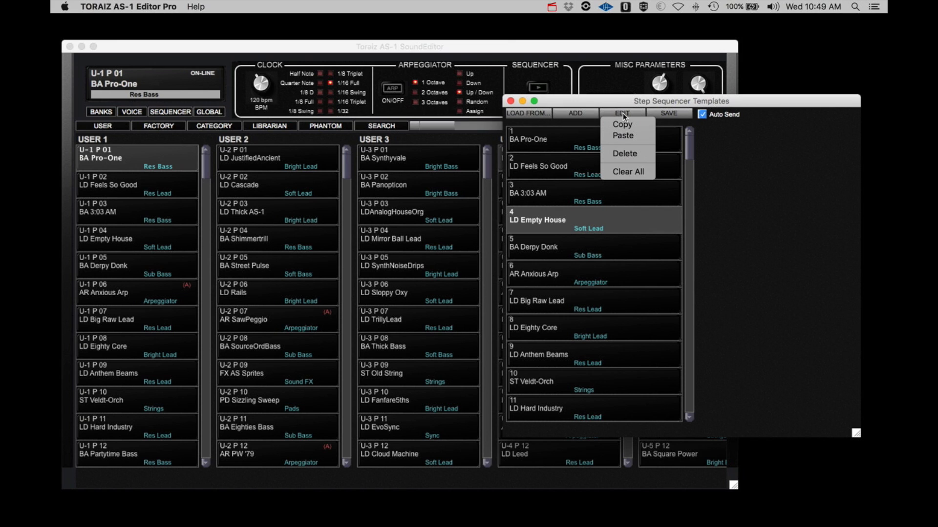
{"action": "left_click", "coordinate": [627, 172]}
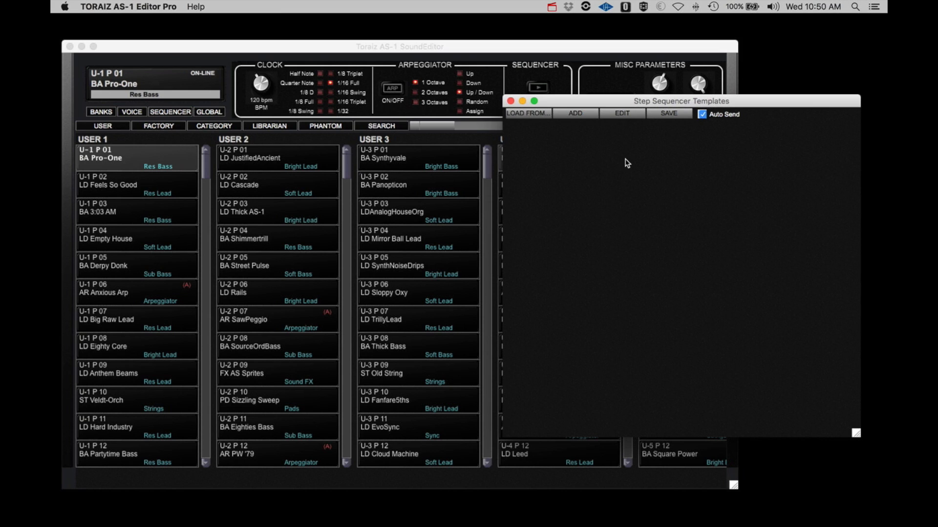
{"action": "left_click", "coordinate": [538, 114]}
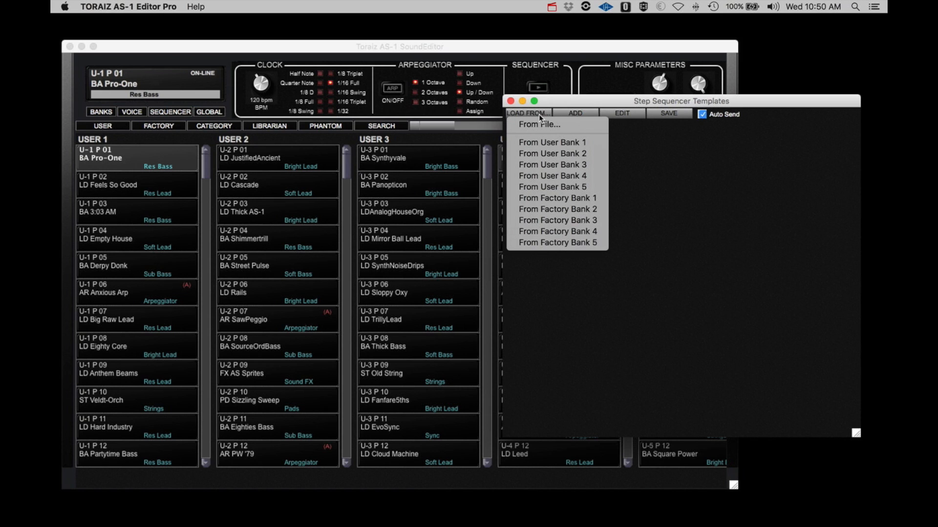
{"action": "left_click", "coordinate": [541, 142]}
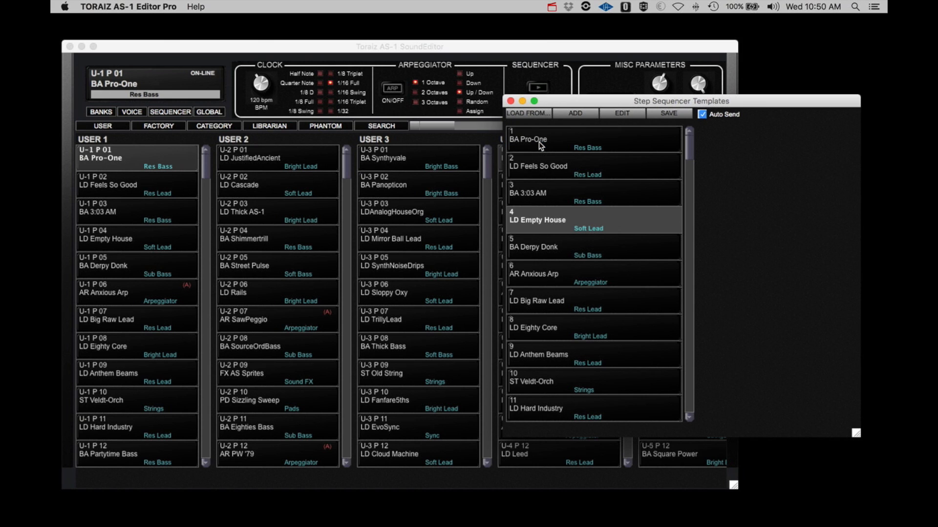
- Select program U-1 P 04 LD Empty House in the sound editor and start sequencer playback
{"action": "left_click", "coordinate": [108, 241]}
{"action": "left_click", "coordinate": [108, 242]}
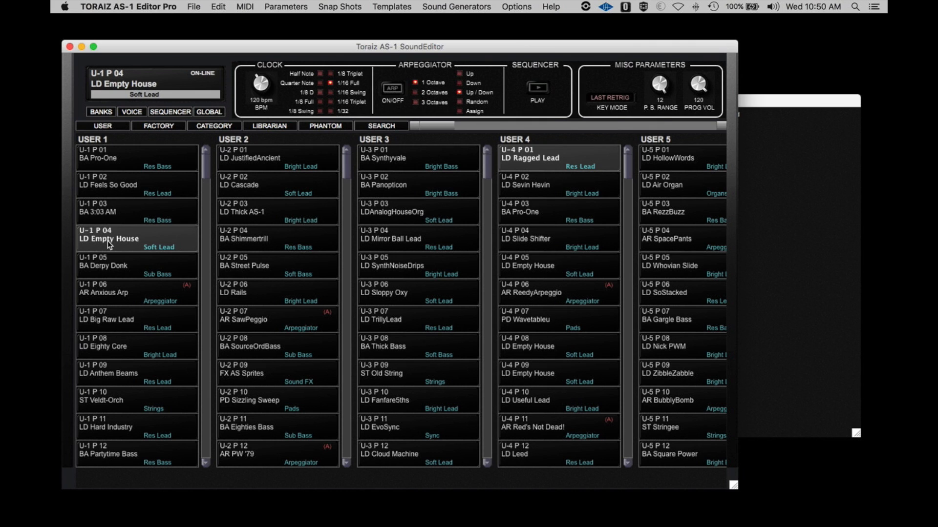
{"action": "left_click", "coordinate": [537, 88]}
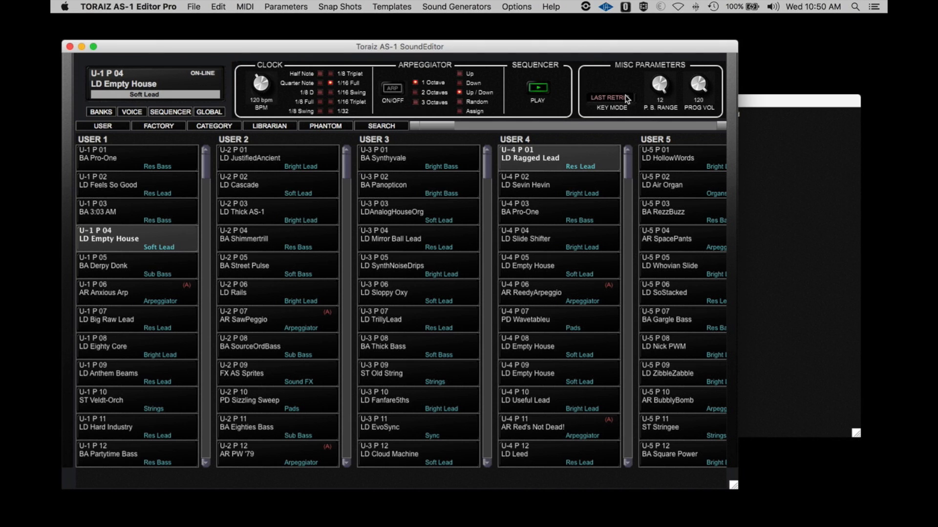
- Audition the sequencer templates BA Pro-One, BA Derpy Donk and LD Big Raw Lead, and return to template 4 LD Empty House
{"action": "left_click", "coordinate": [768, 104]}
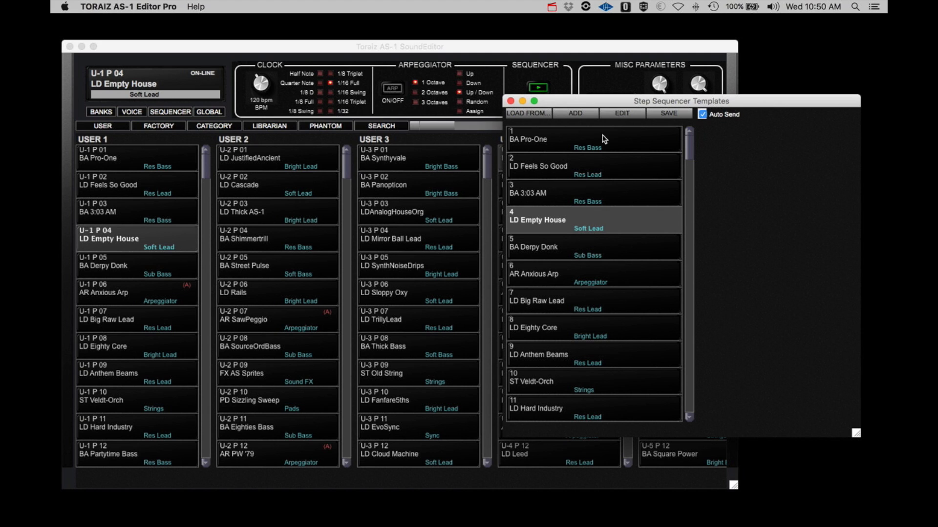
{"action": "left_click", "coordinate": [536, 142]}
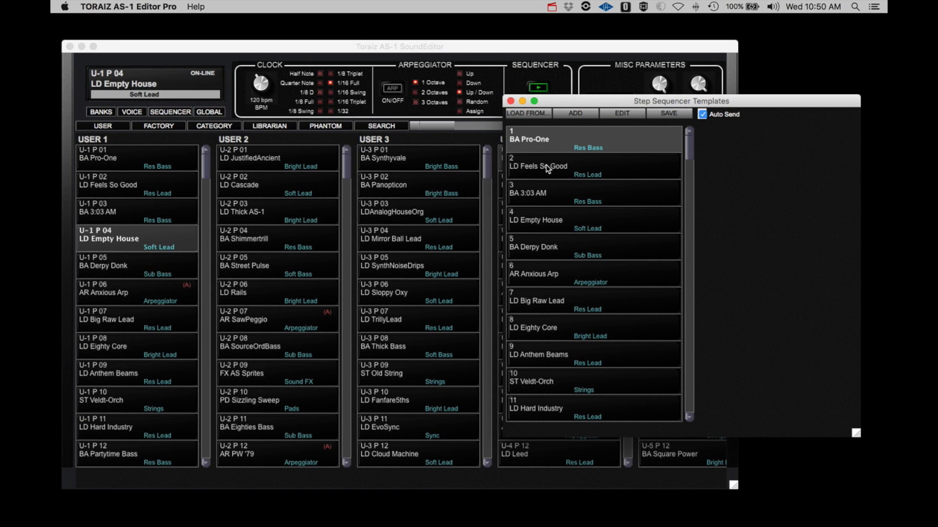
{"action": "left_click", "coordinate": [547, 251]}
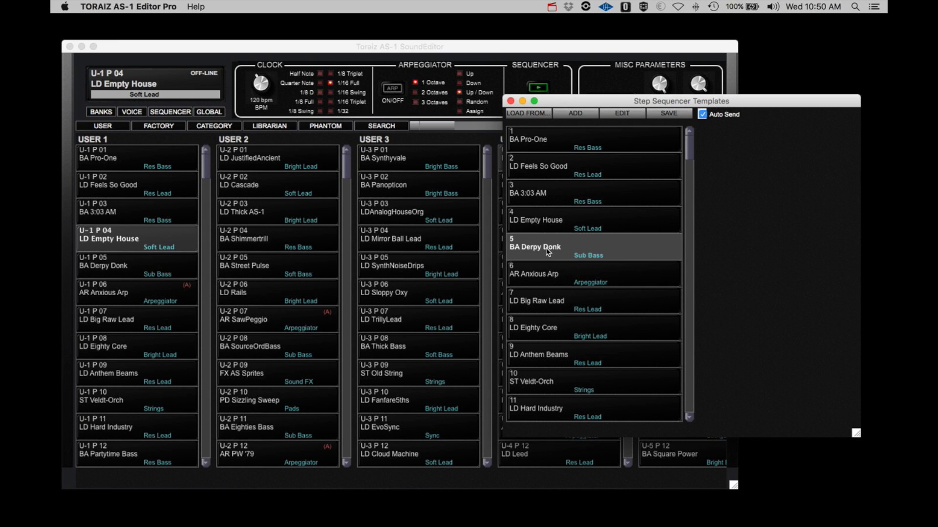
{"action": "left_click", "coordinate": [551, 305]}
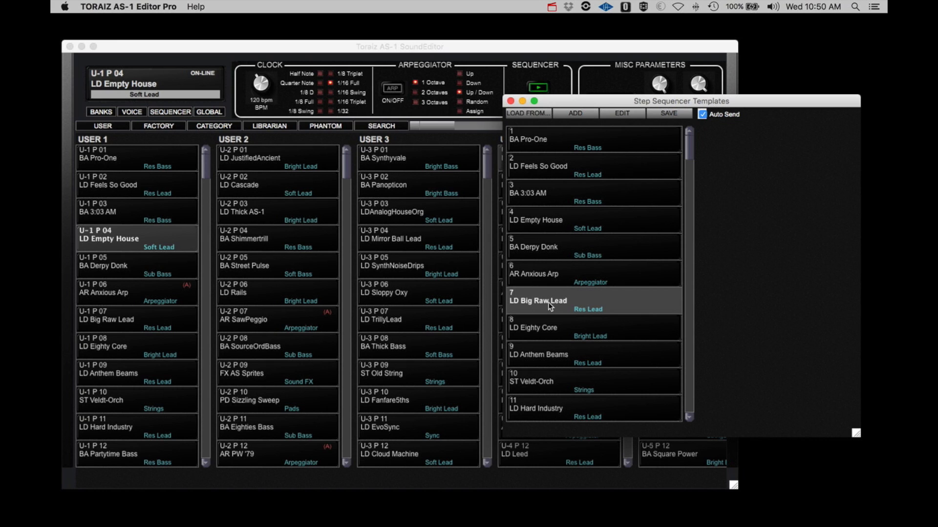
{"action": "left_click", "coordinate": [560, 223]}
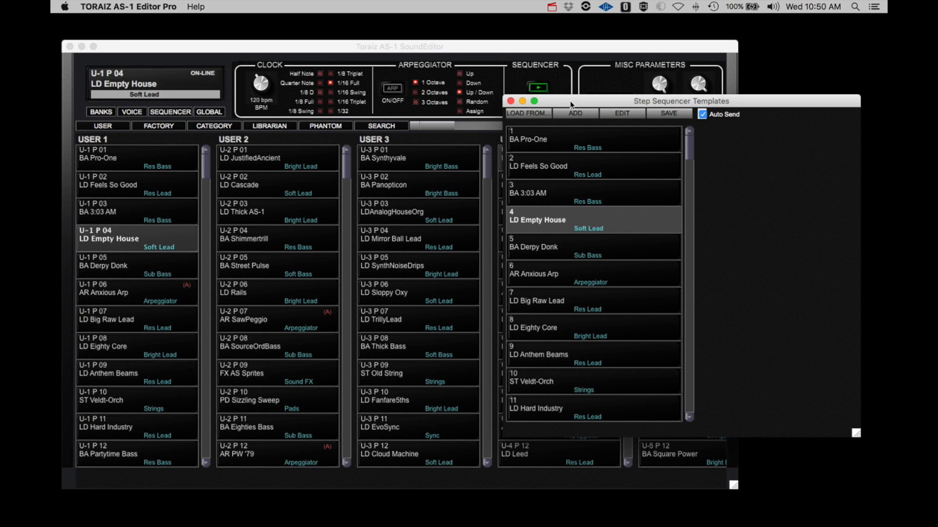
- Stop sequencer playback and clear all templates from the Step Sequencer Templates list
{"action": "left_click", "coordinate": [540, 91]}
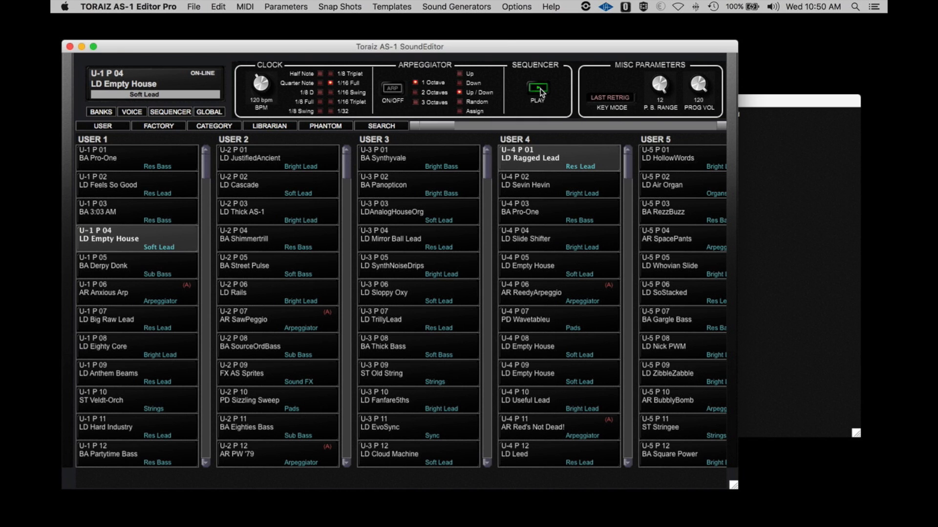
{"action": "left_click", "coordinate": [760, 102]}
{"action": "left_click", "coordinate": [620, 113]}
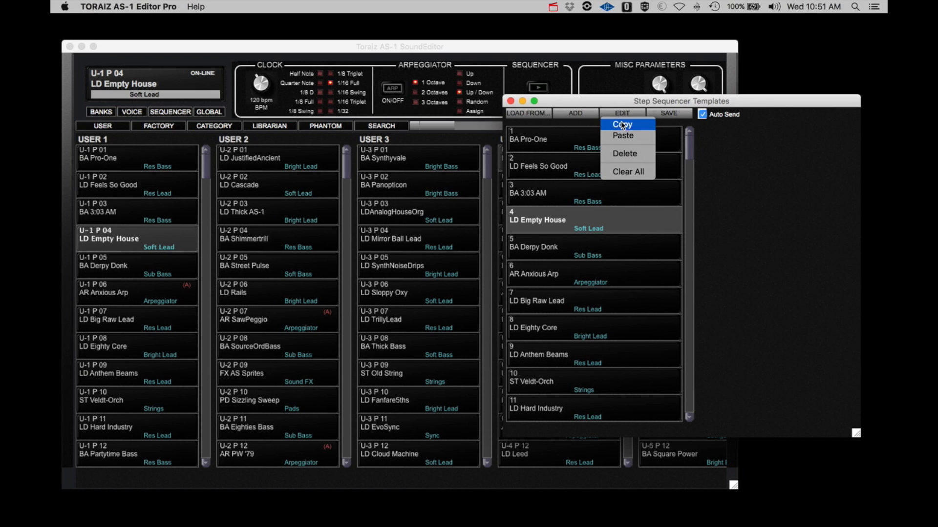
{"action": "left_click", "coordinate": [623, 172]}
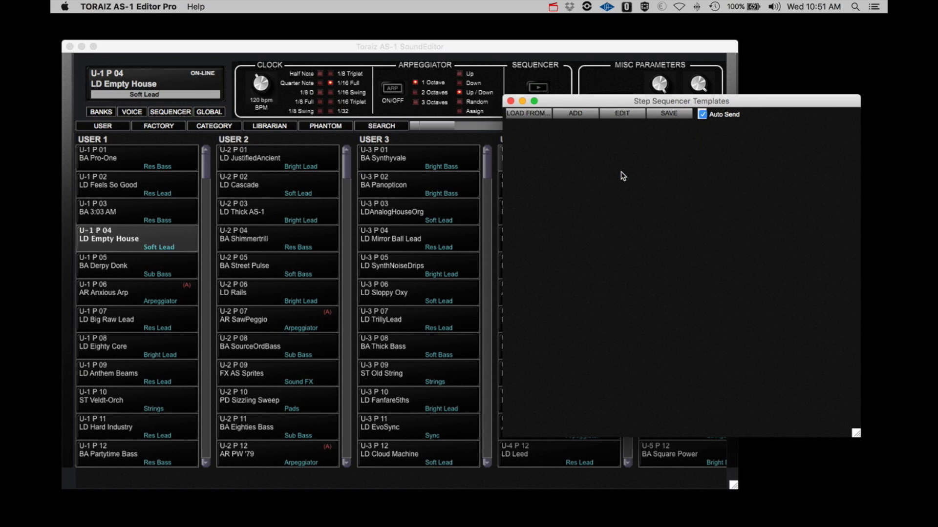
- Add the sequences of U-1 P 01 BA Pro-One and U-1 P 06 AR Anxious Arp to the Step Sequencer Templates list
{"action": "left_click", "coordinate": [130, 165]}
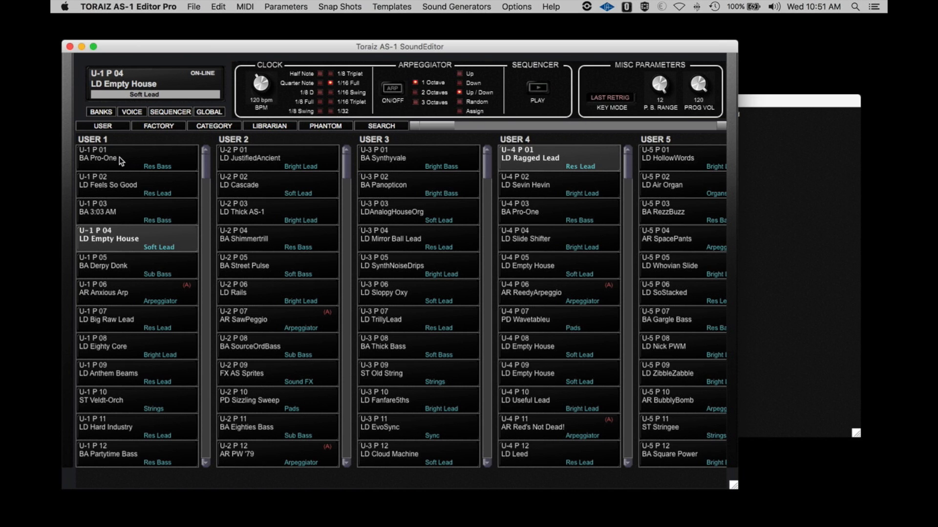
{"action": "left_click", "coordinate": [119, 157]}
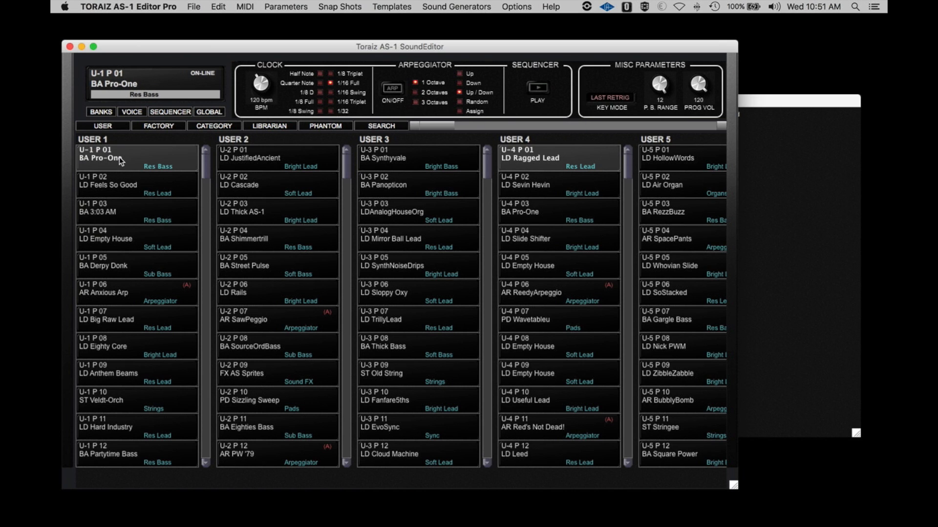
{"action": "left_click", "coordinate": [760, 103]}
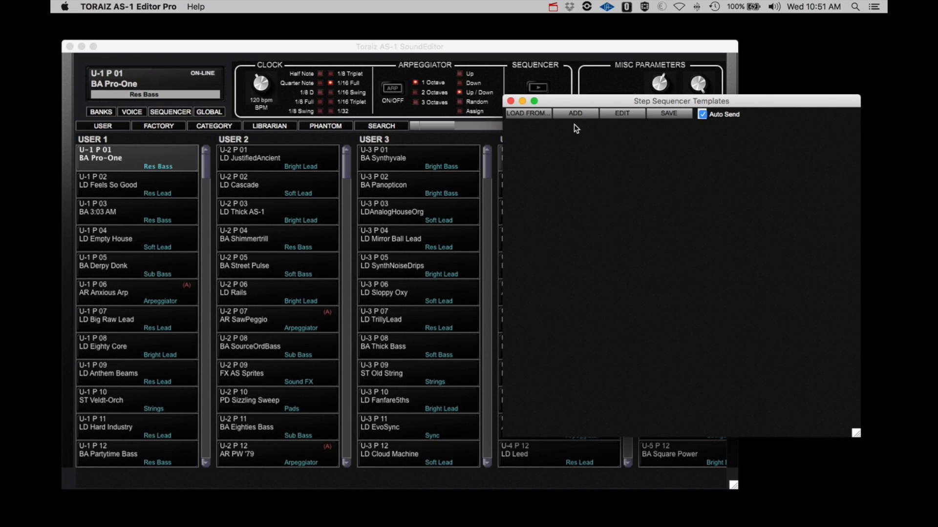
{"action": "left_click", "coordinate": [585, 112]}
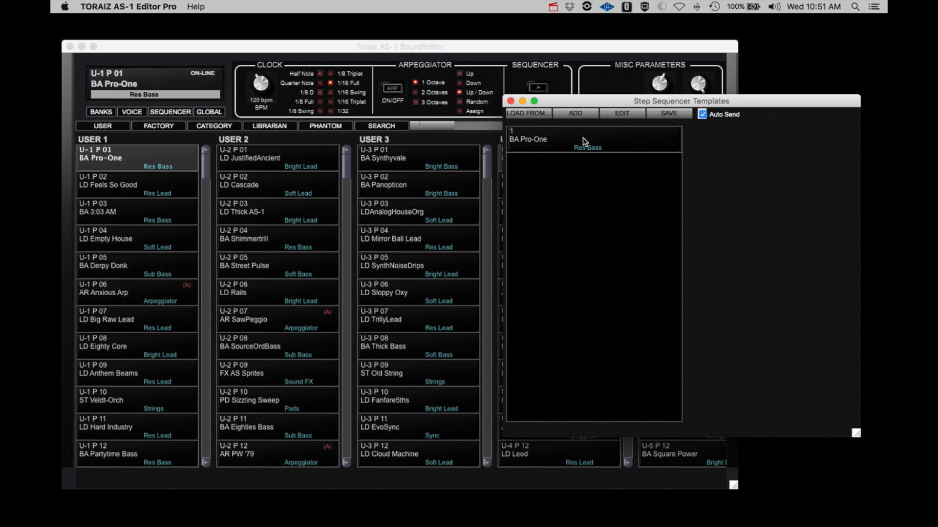
{"action": "left_click", "coordinate": [126, 295]}
{"action": "left_click", "coordinate": [783, 110]}
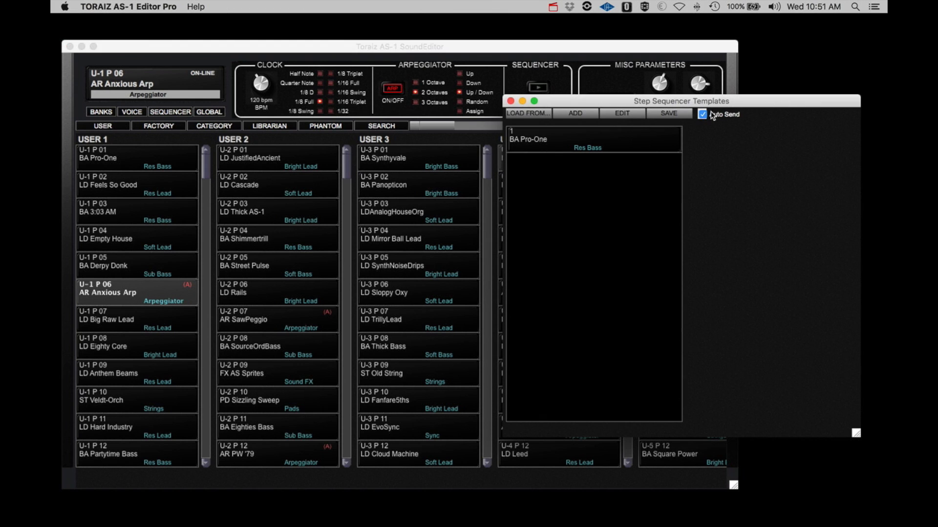
{"action": "left_click", "coordinate": [568, 114]}
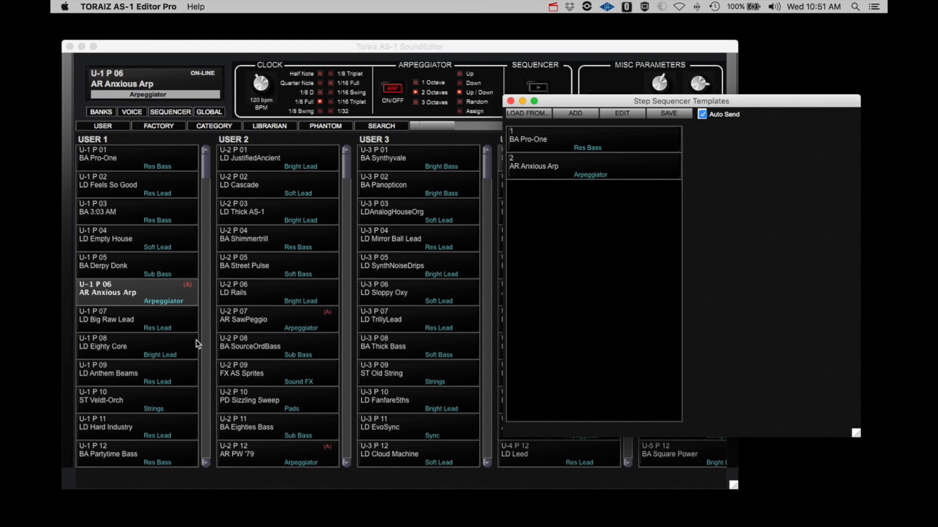
{"action": "left_click", "coordinate": [158, 344]}
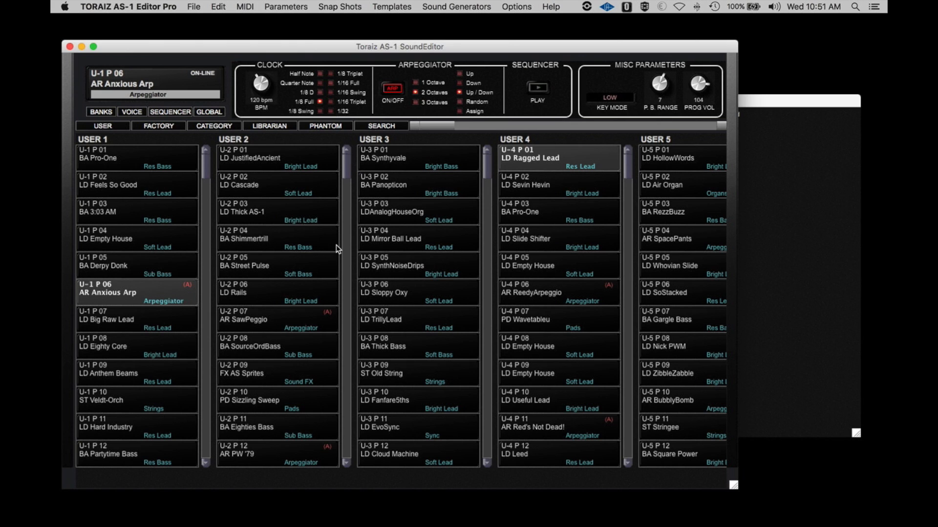
{"action": "left_click", "coordinate": [772, 104]}
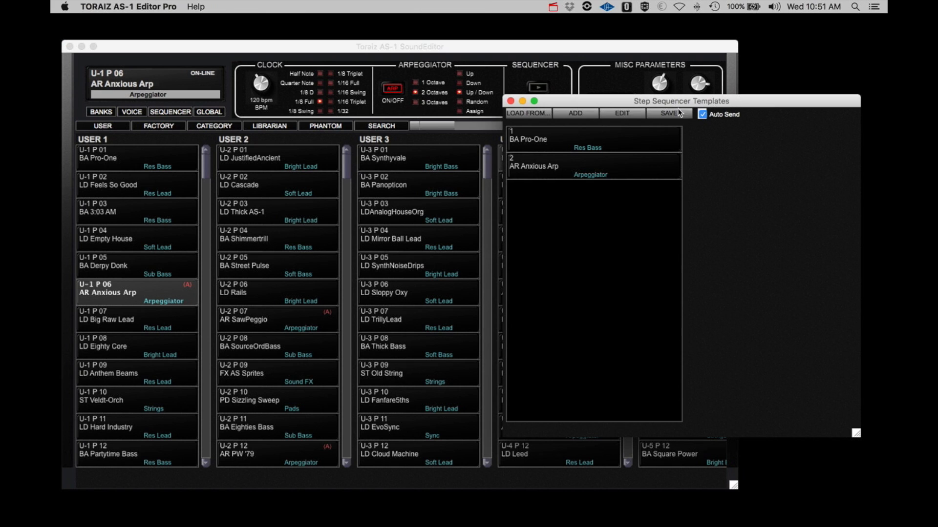
{"action": "left_click", "coordinate": [622, 112]}
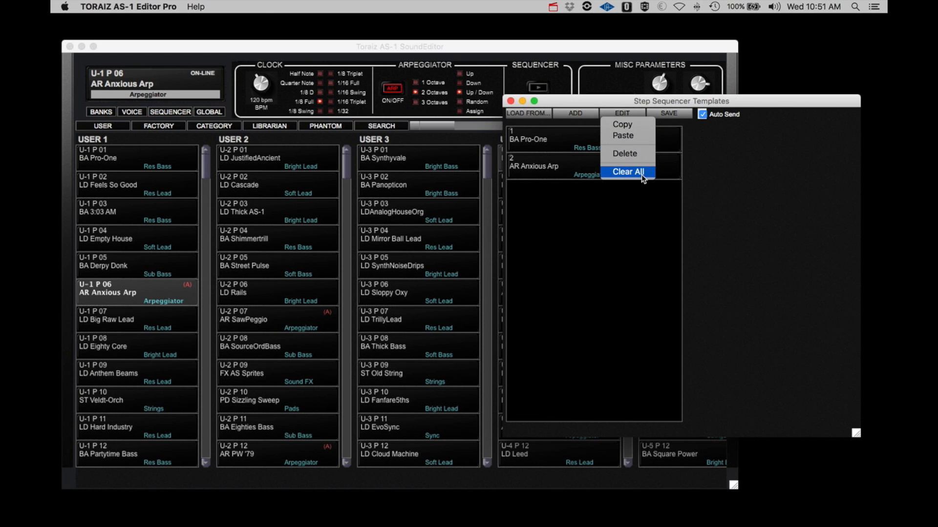
{"action": "left_click", "coordinate": [715, 176]}
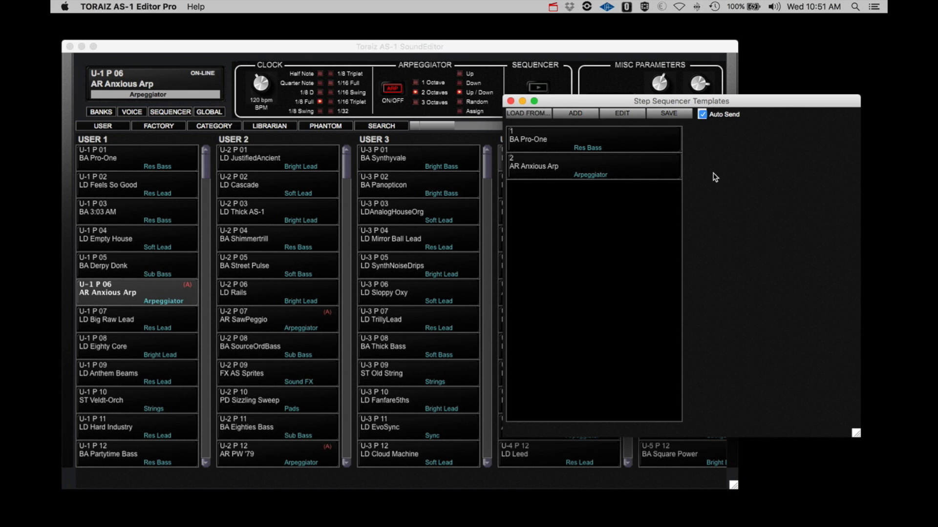
- Save the sequencer templates as Seq in the Toraiz Data folder
{"action": "left_click", "coordinate": [674, 113]}
{"action": "left_click", "coordinate": [343, 164]}
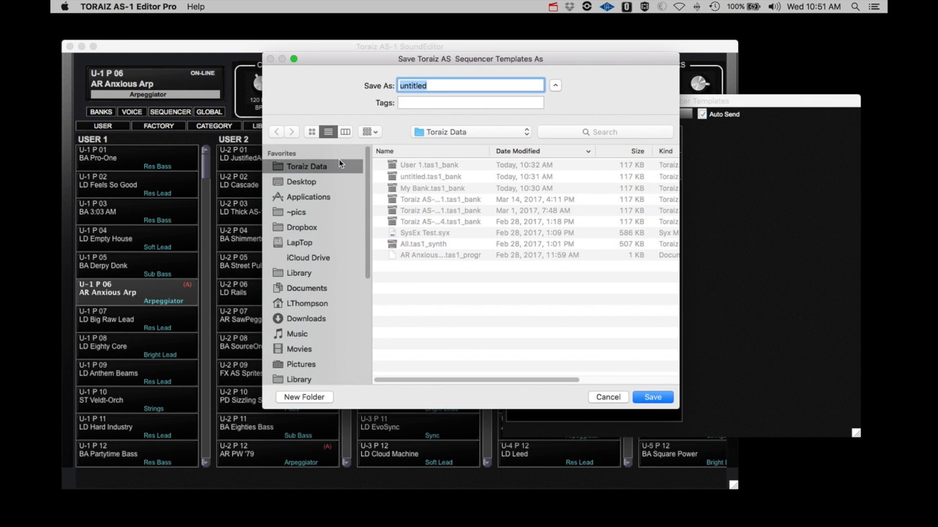
{"action": "type", "text": "Seq"}
{"action": "left_click", "coordinate": [647, 396]}
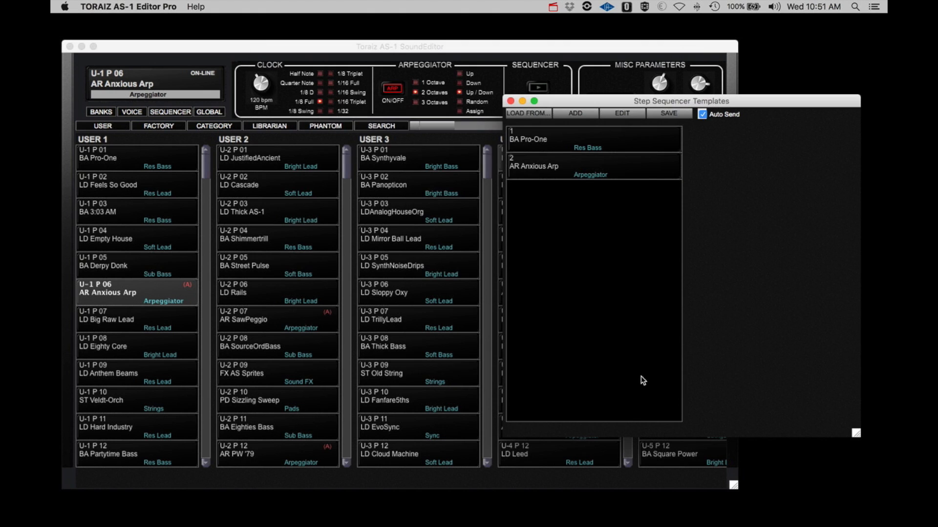
{"action": "left_click", "coordinate": [535, 113]}
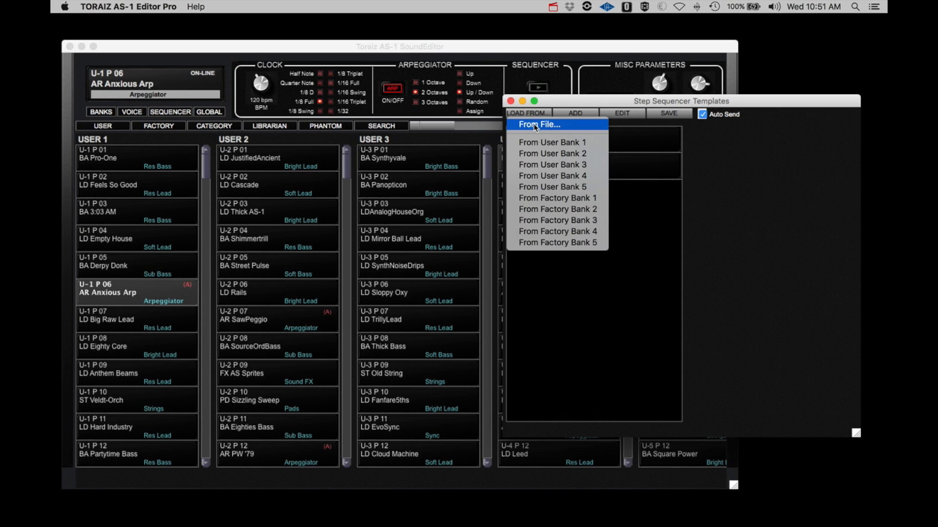
{"action": "left_click", "coordinate": [740, 186]}
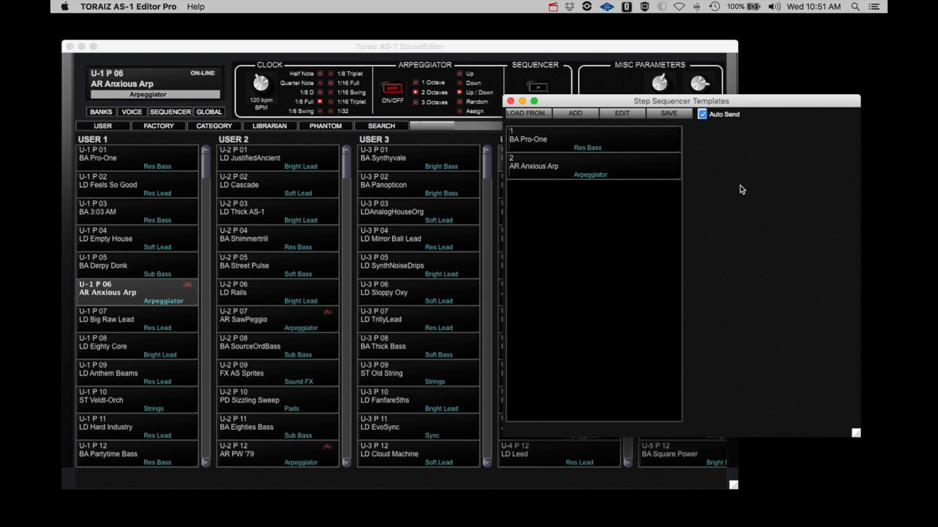